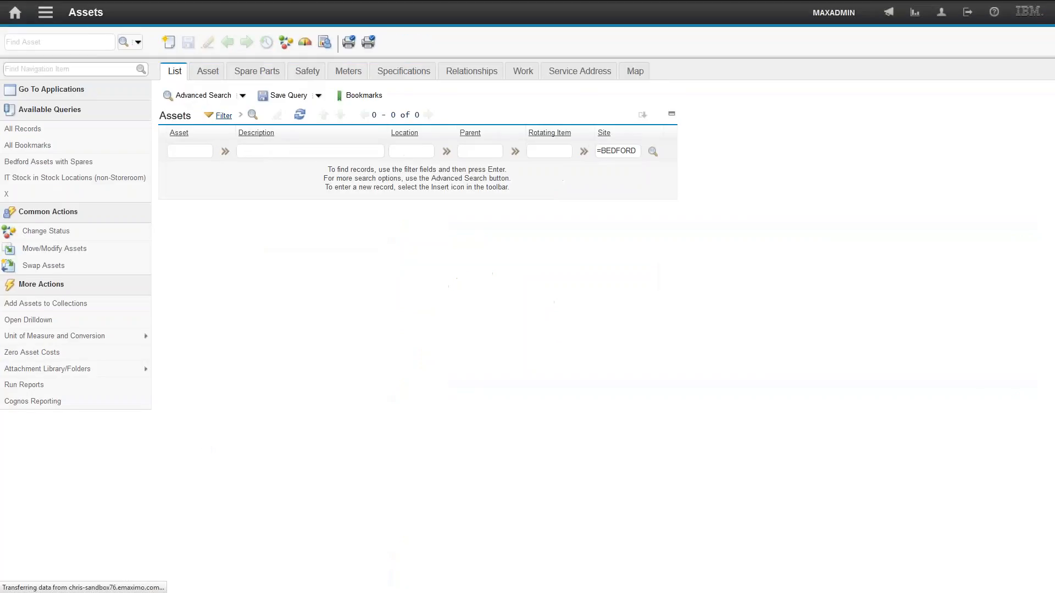
# - Open the search tips help and examine the topic on wildcards and operators for searching
pyautogui.click(138, 42)
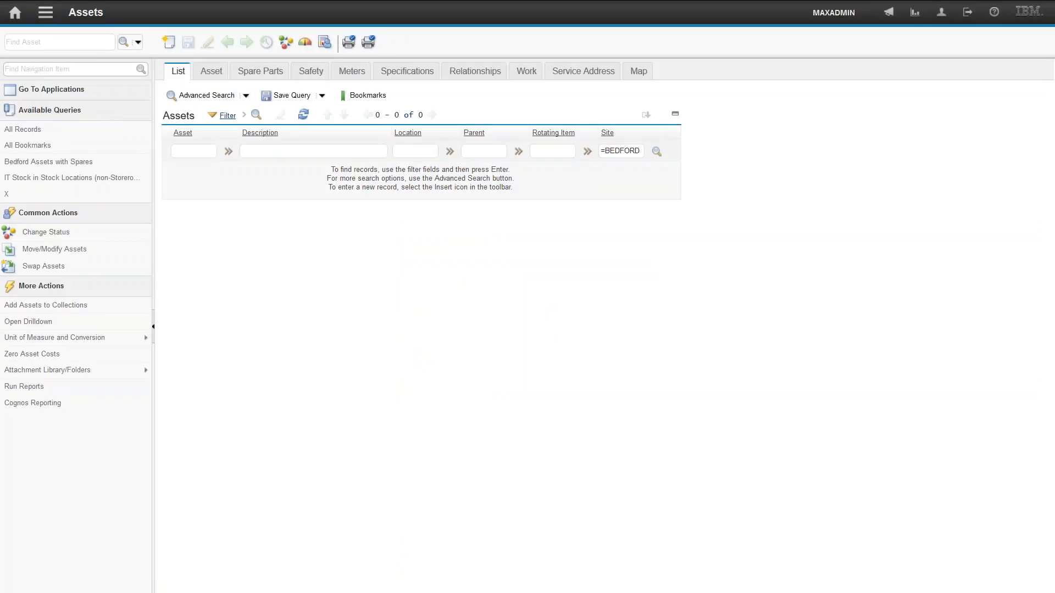
pyautogui.moveTo(0, 82); pyautogui.dragTo(664, 97)
pyautogui.doubleClick(665, 97)
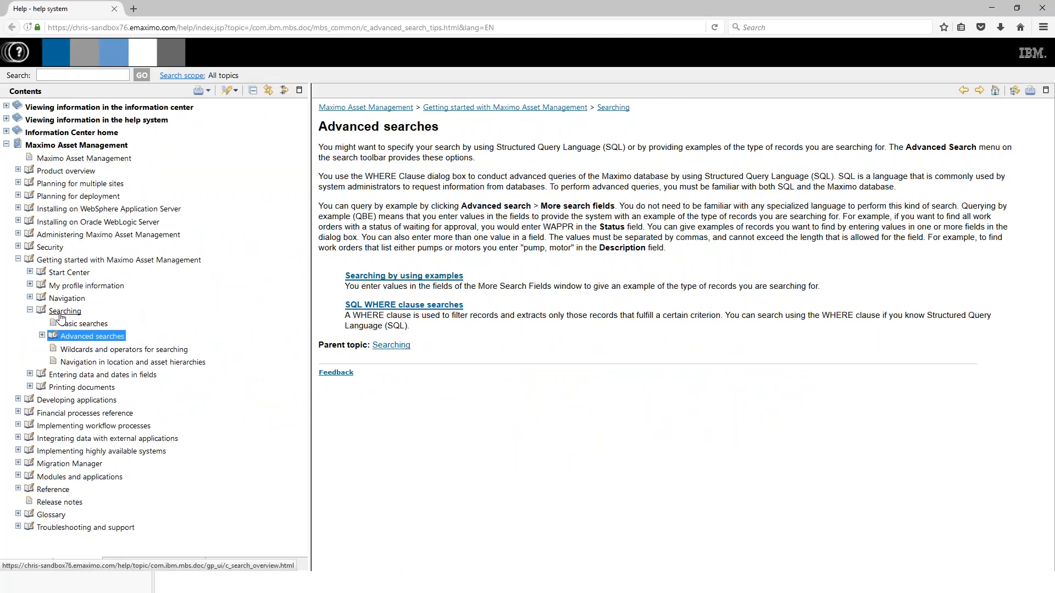
pyautogui.click(42, 335)
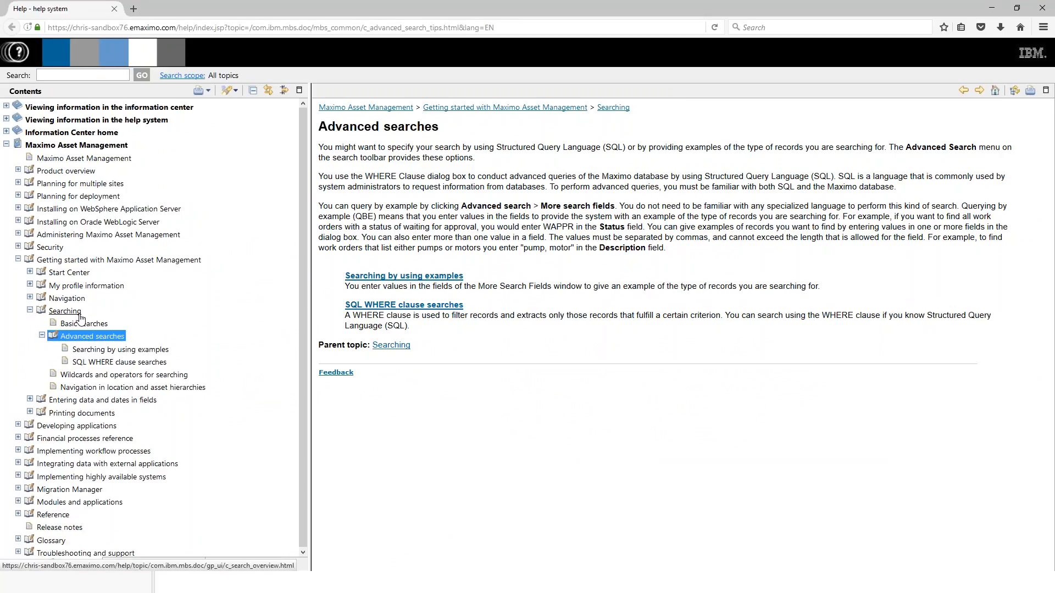
pyautogui.click(115, 376)
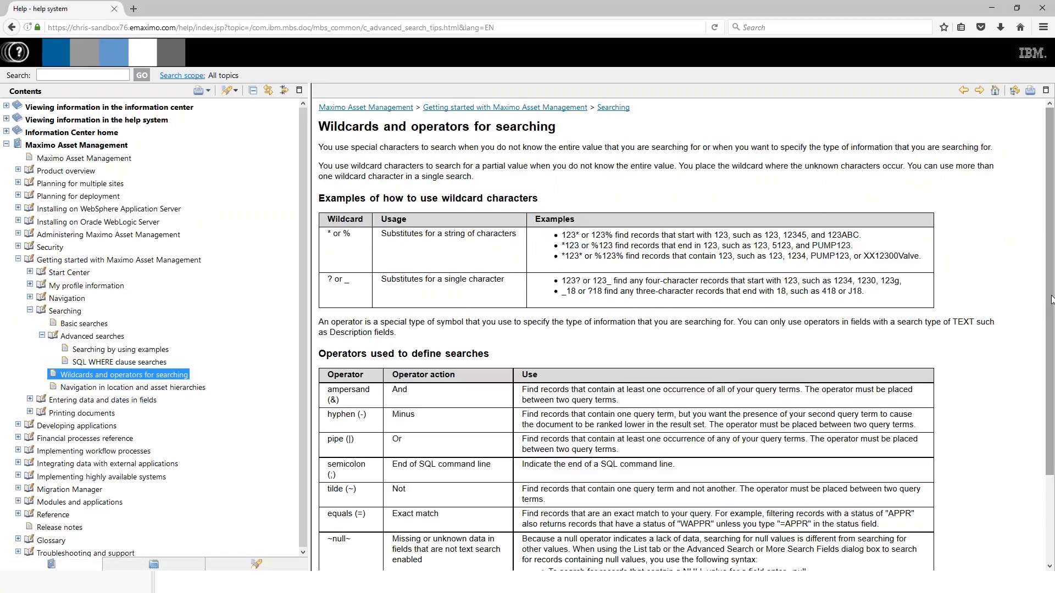
pyautogui.moveTo(1051, 300); pyautogui.dragTo(1051, 341)
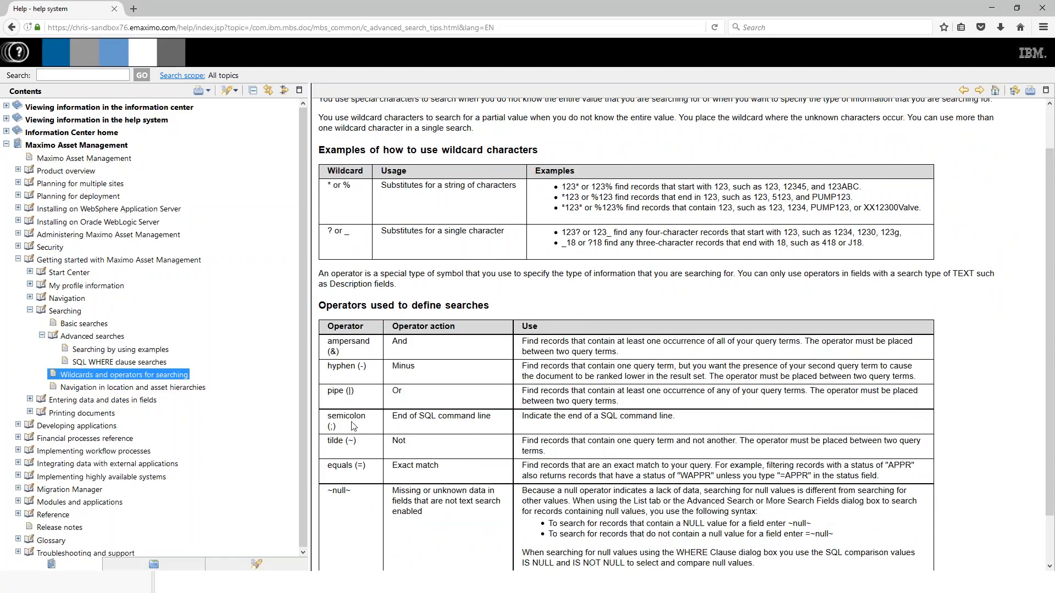
pyautogui.moveTo(353, 491); pyautogui.dragTo(328, 494)
pyautogui.click(361, 466)
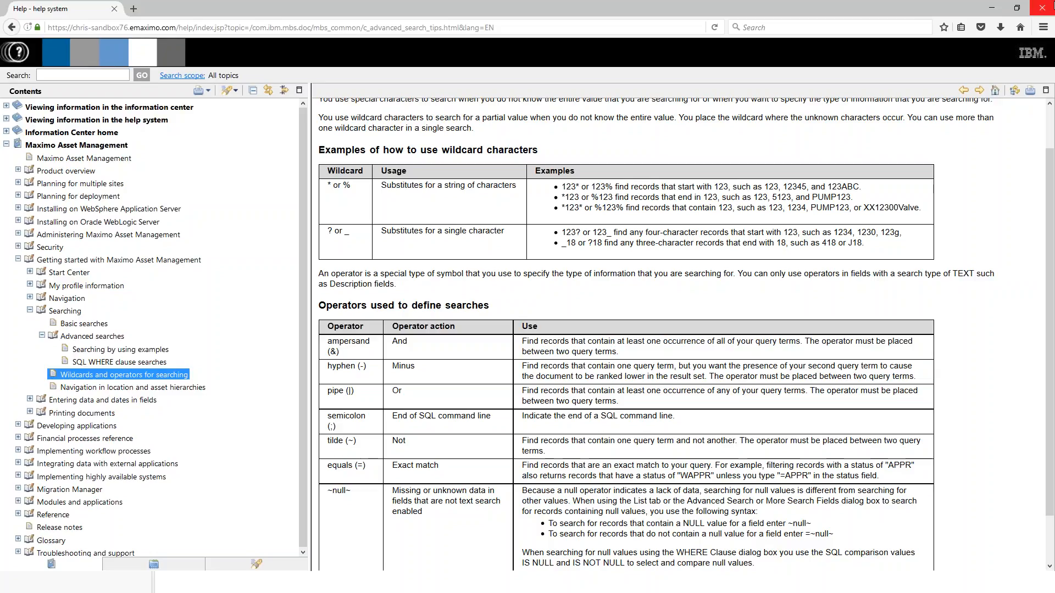
pyautogui.click(993, 9)
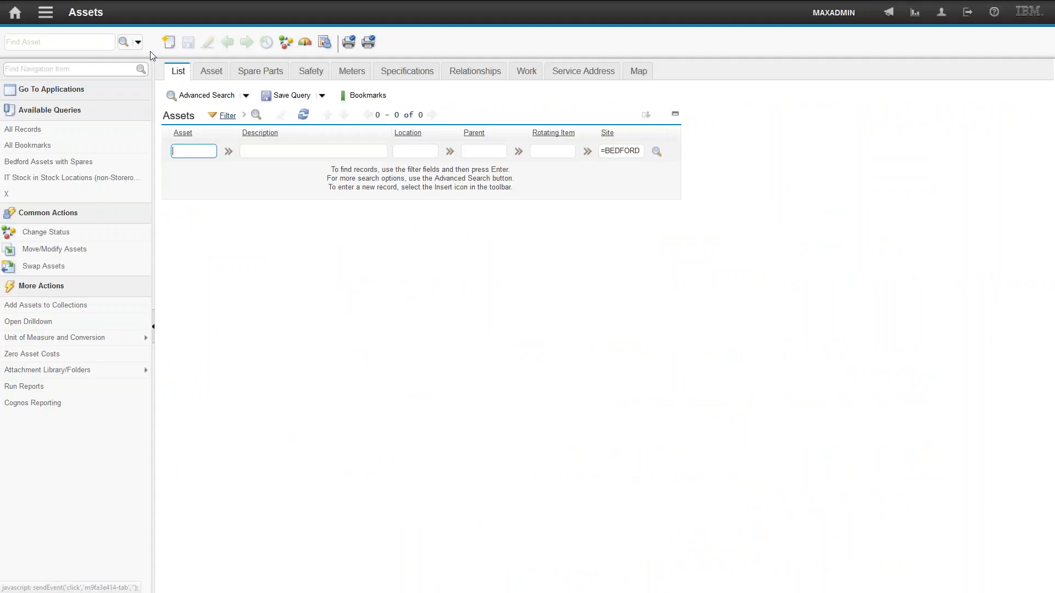
# - Open Attribute Search and add a row for the SPEED attribute in RPM with search value >1200
pyautogui.click(138, 43)
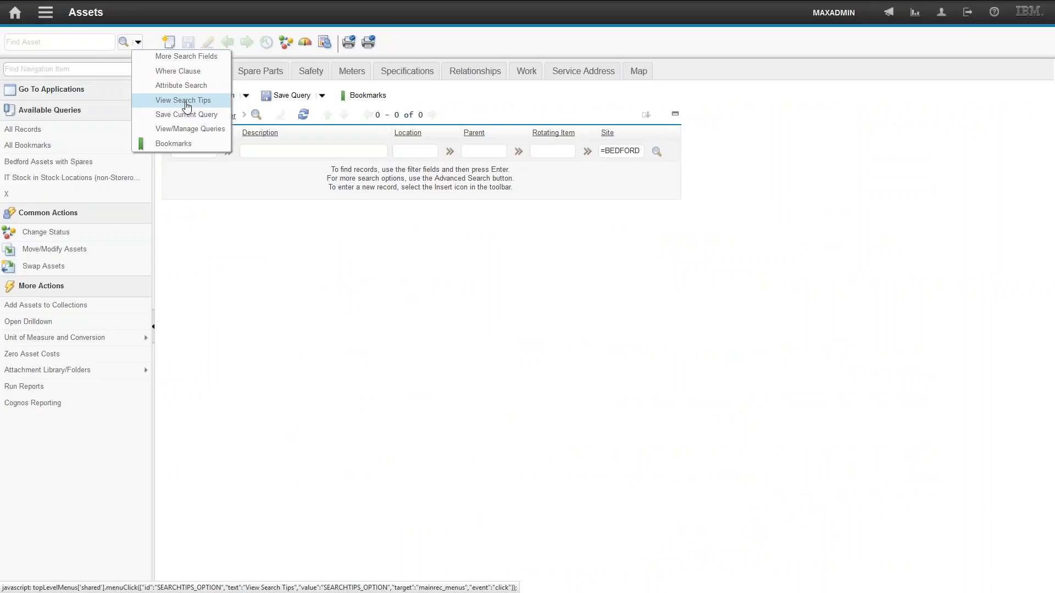
pyautogui.click(246, 96)
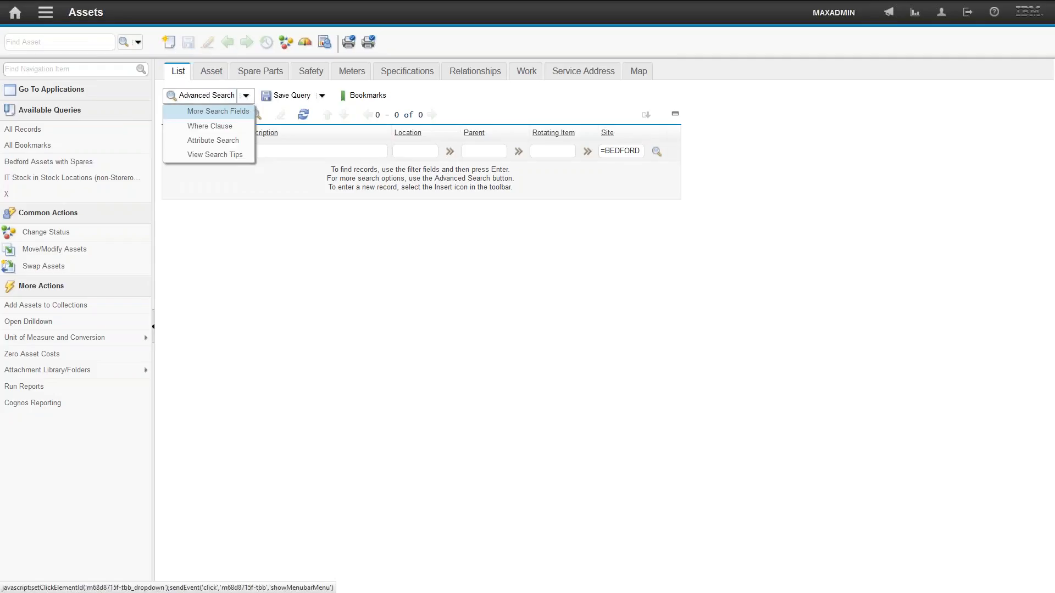
pyautogui.click(203, 142)
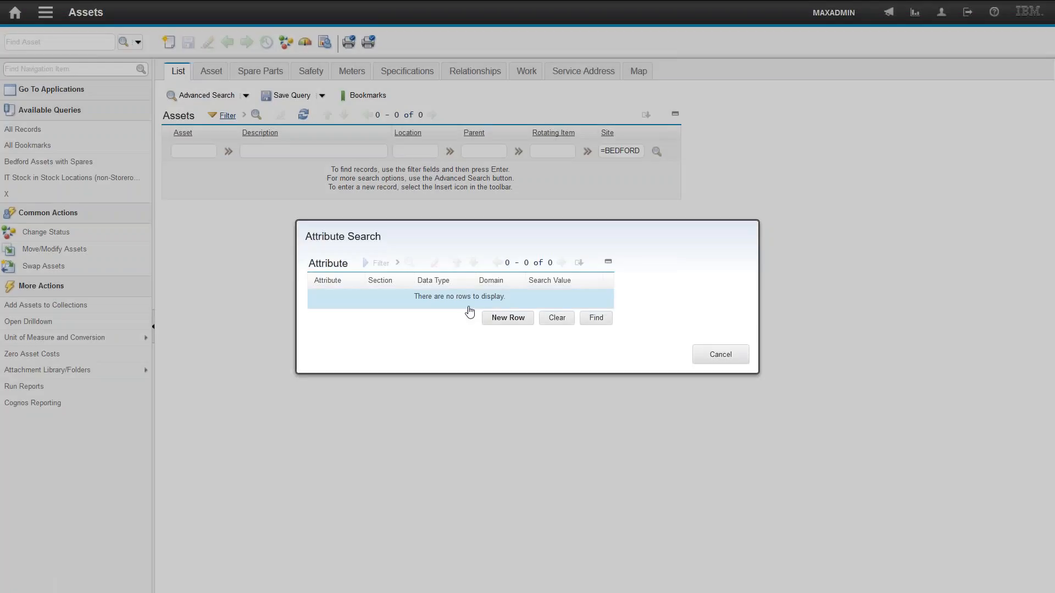
pyautogui.click(508, 318)
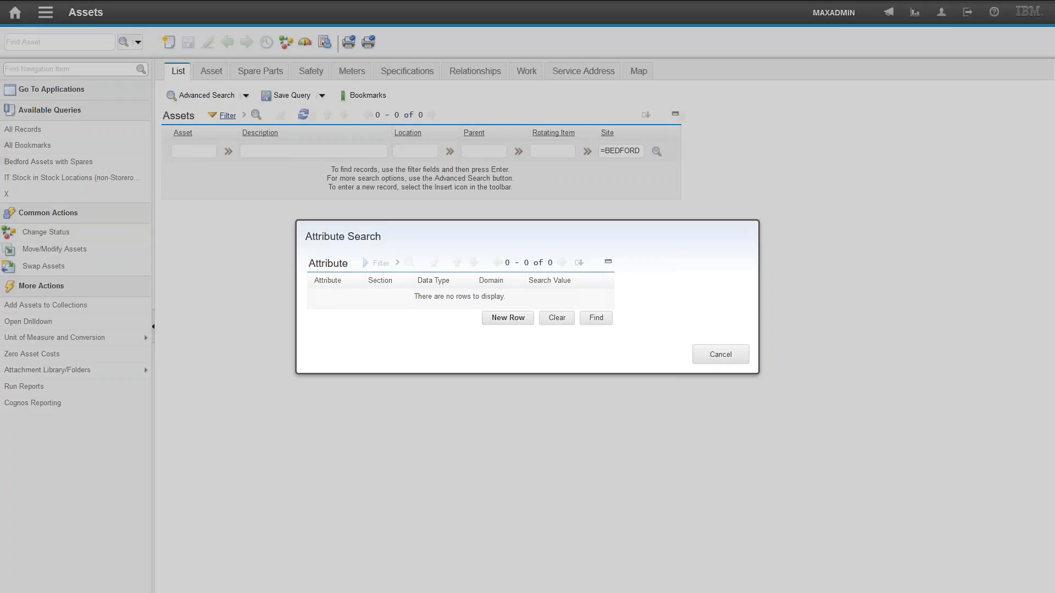
pyautogui.click(349, 302)
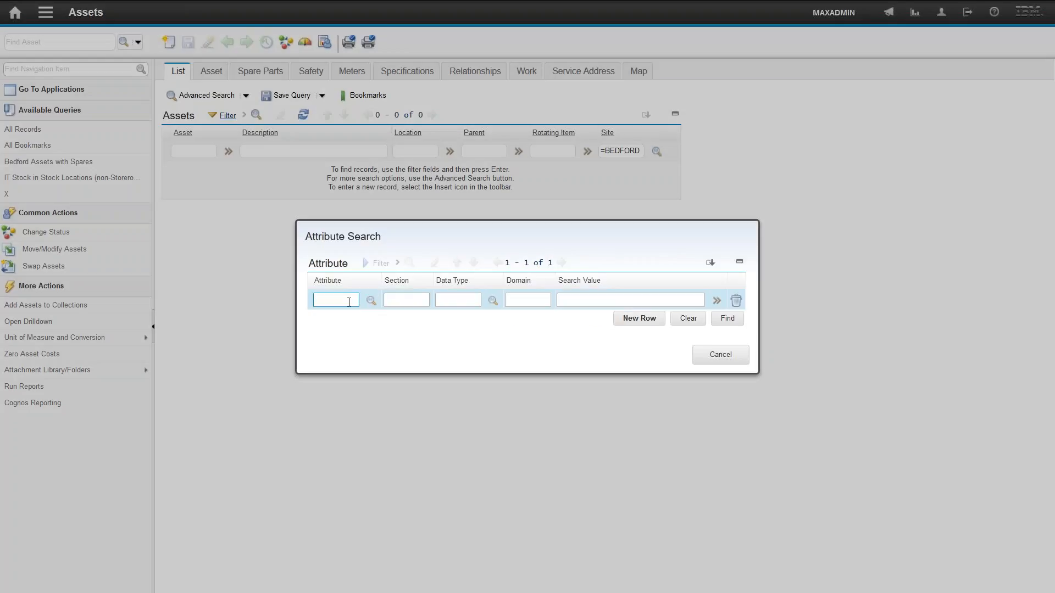
pyautogui.write('speed')
pyautogui.press('Tab')
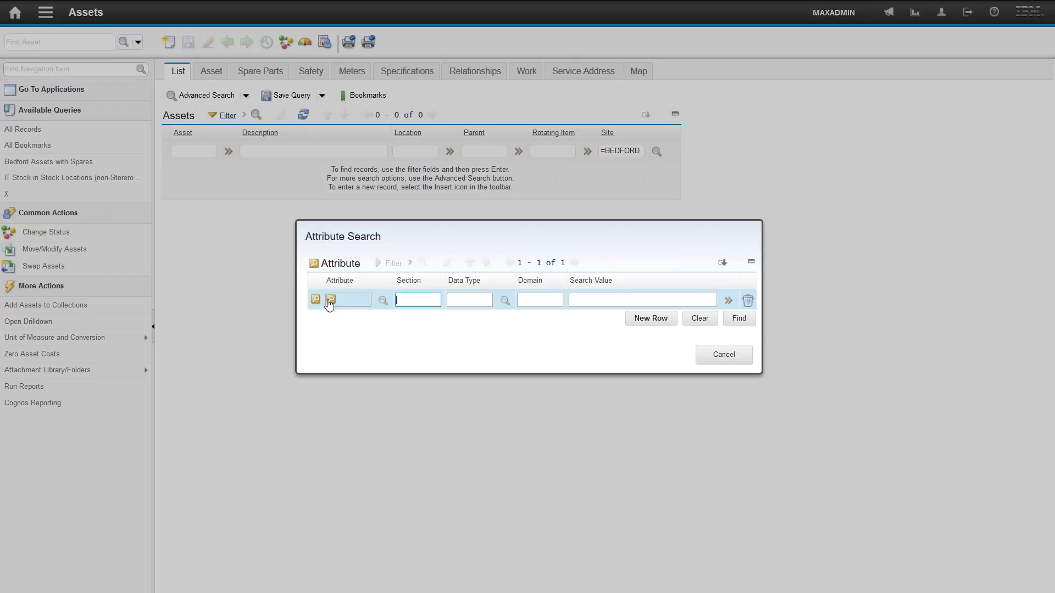
pyautogui.click(316, 301)
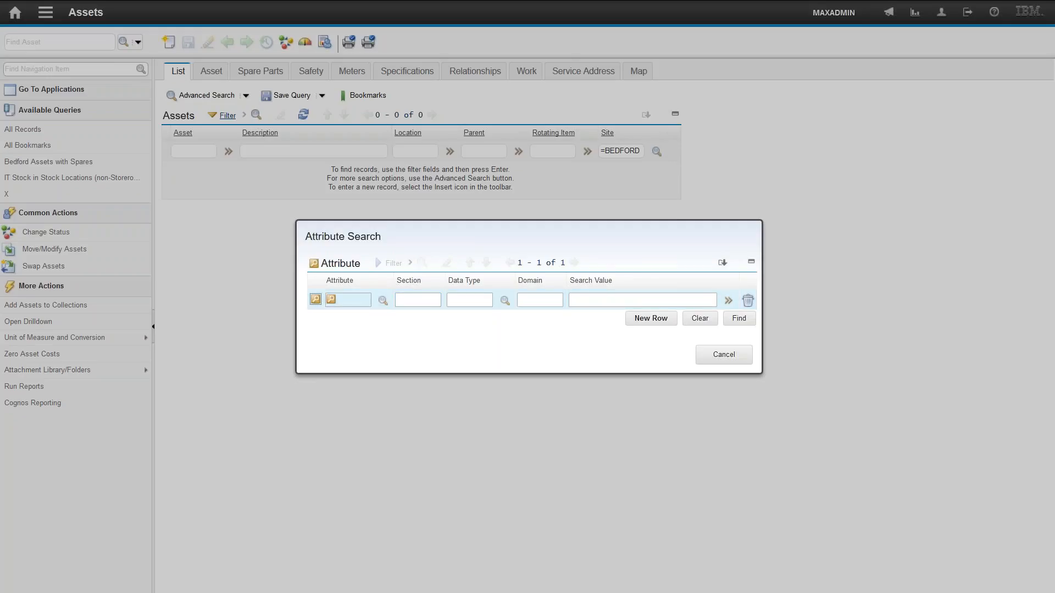
pyautogui.click(332, 305)
pyautogui.write('speed')
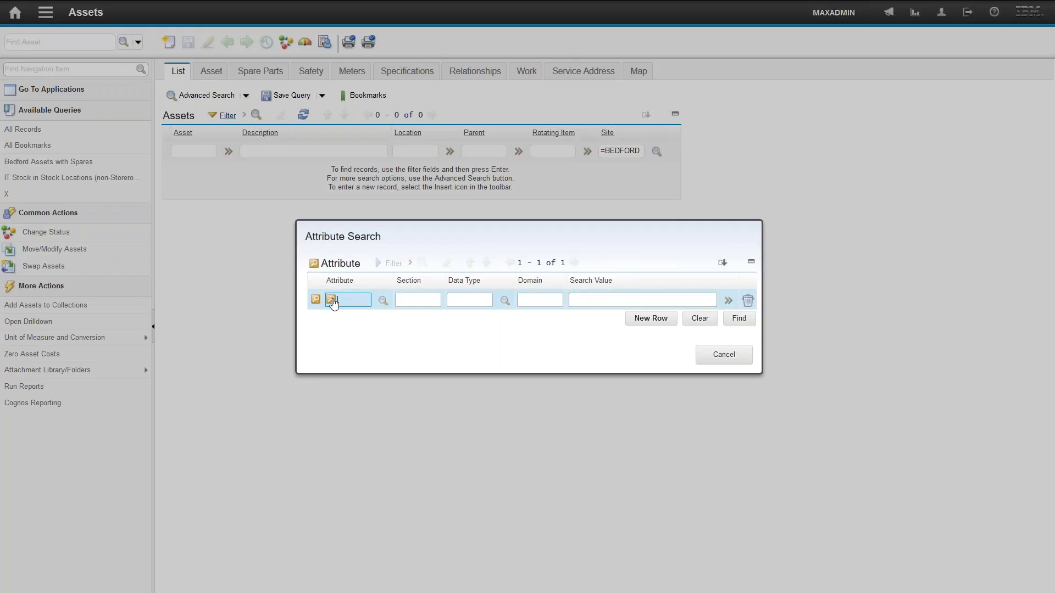
pyautogui.press('Tab')
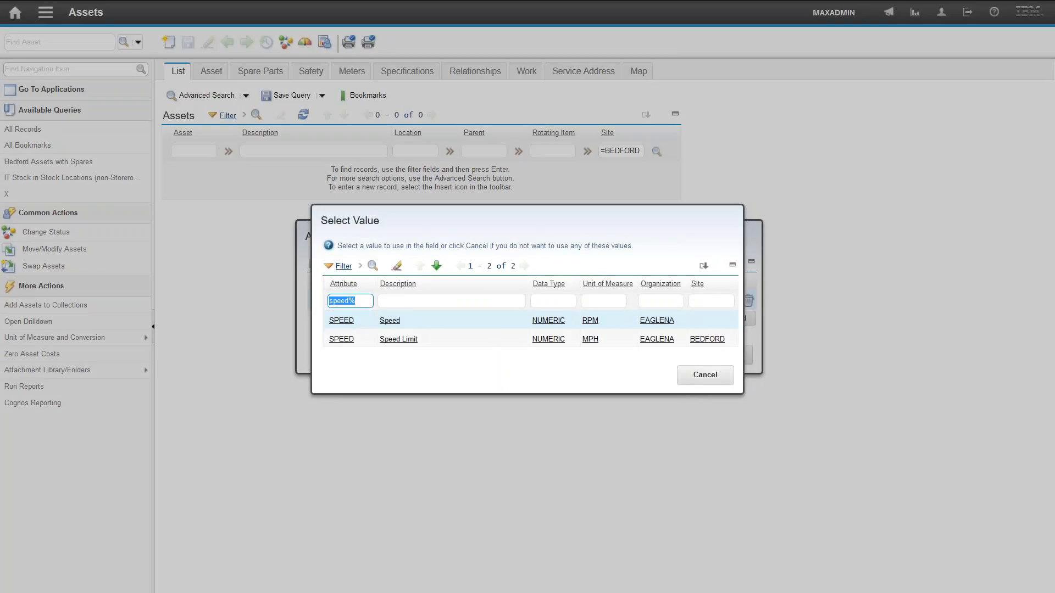
pyautogui.click(342, 323)
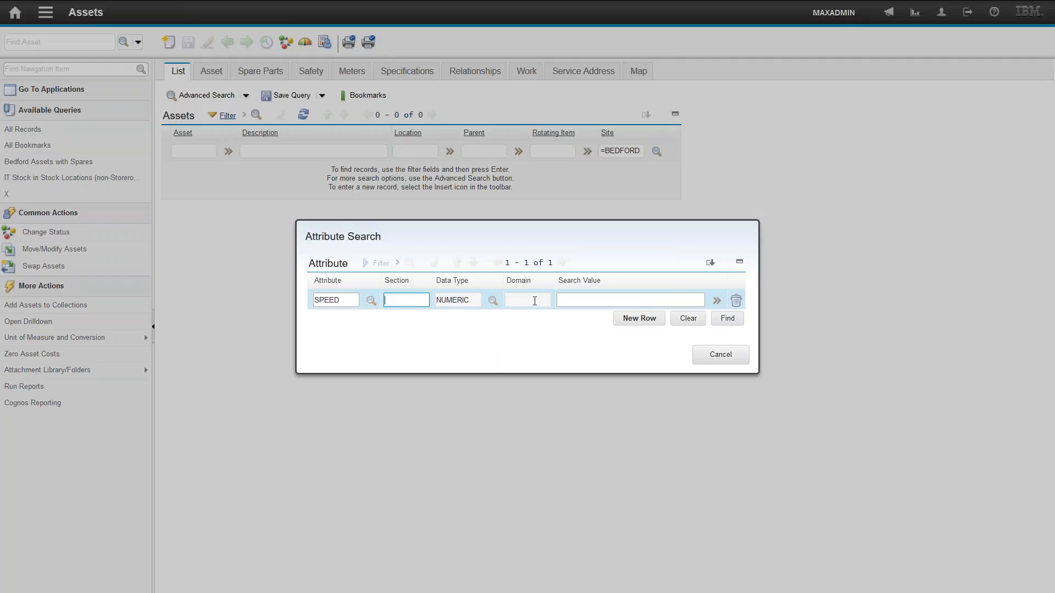
pyautogui.click(570, 301)
pyautogui.write('>1200')
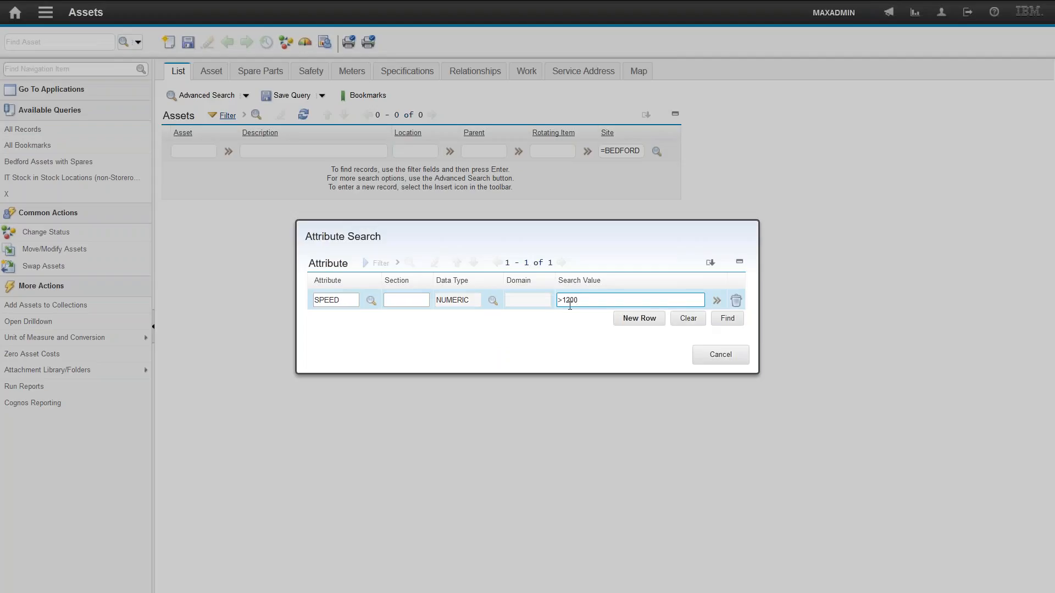
# - Add a second SPEED (RPM) row with search value <2400 and run the attribute search
pyautogui.click(639, 320)
pyautogui.click(372, 322)
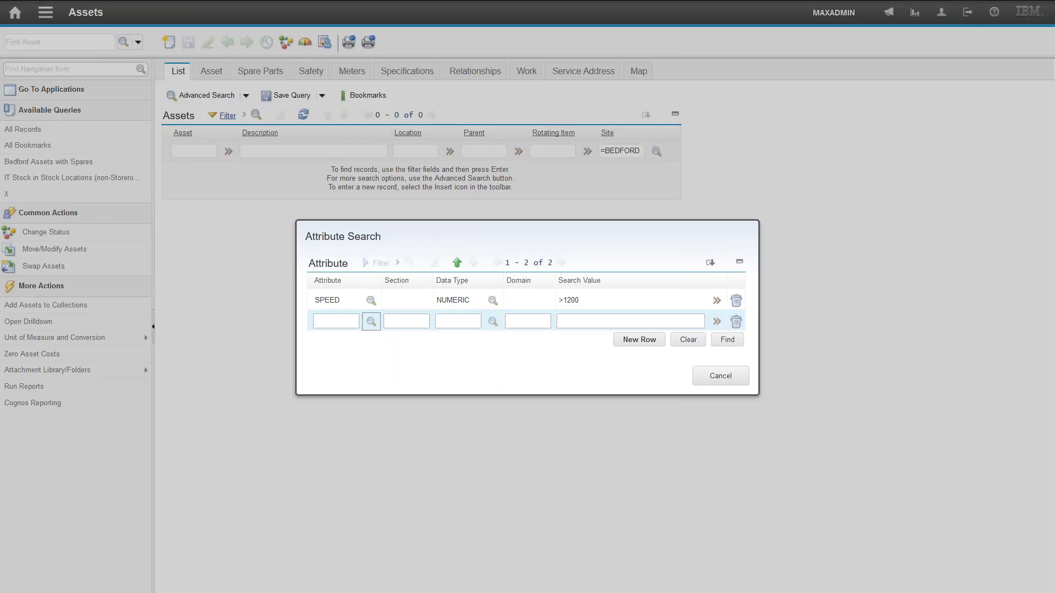
pyautogui.write('speed')
pyautogui.press('Return')
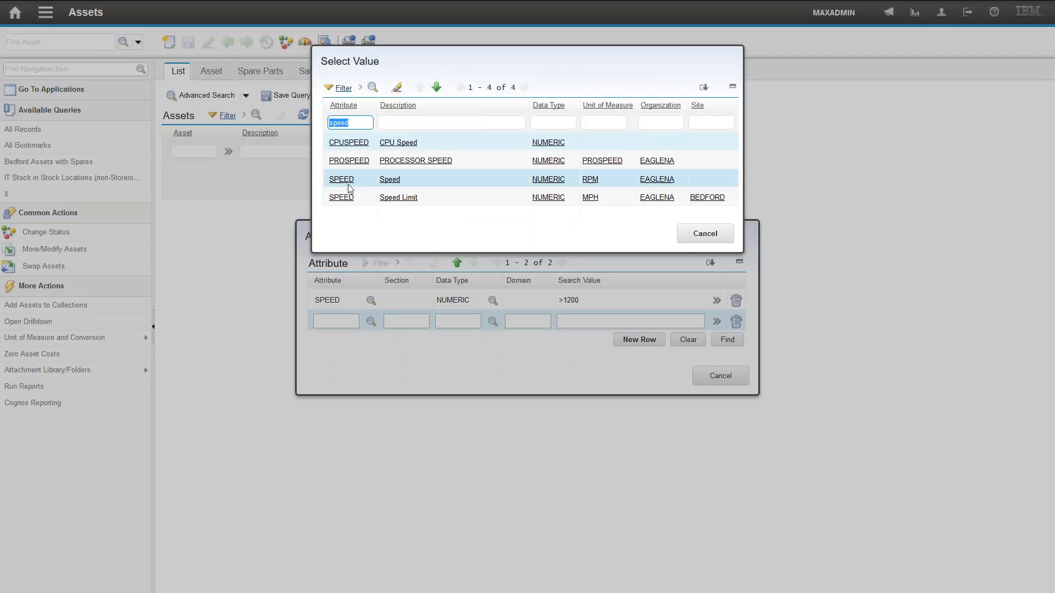
pyautogui.click(342, 182)
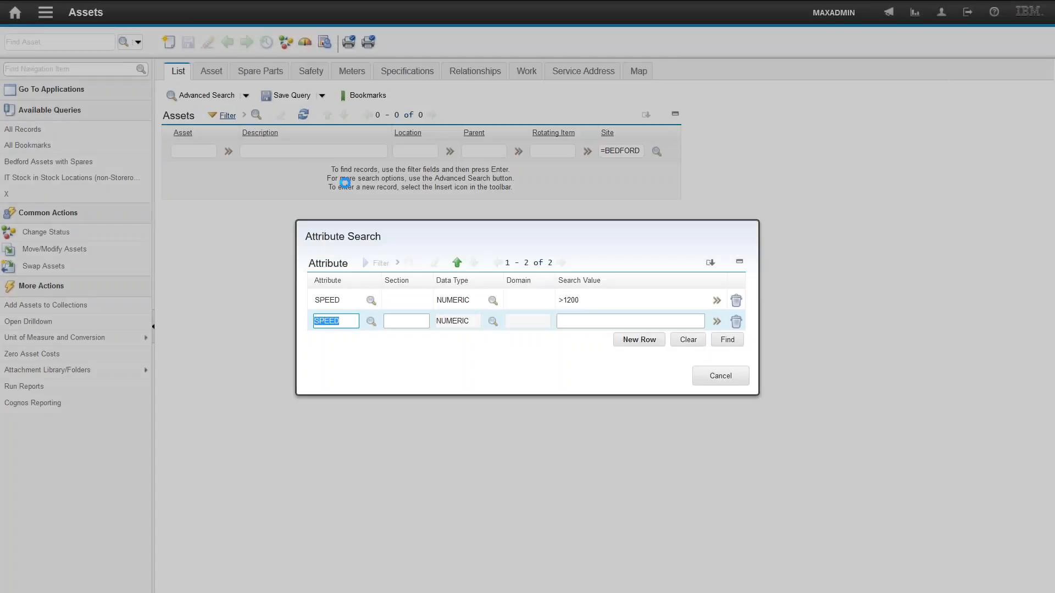
pyautogui.click(576, 325)
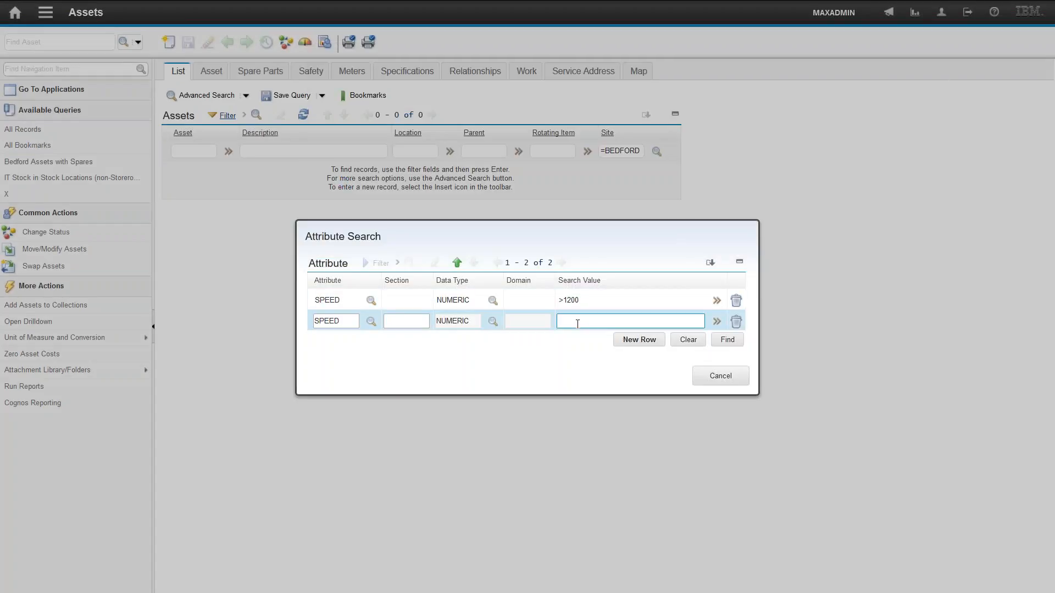
pyautogui.write('<2400')
pyautogui.click(728, 340)
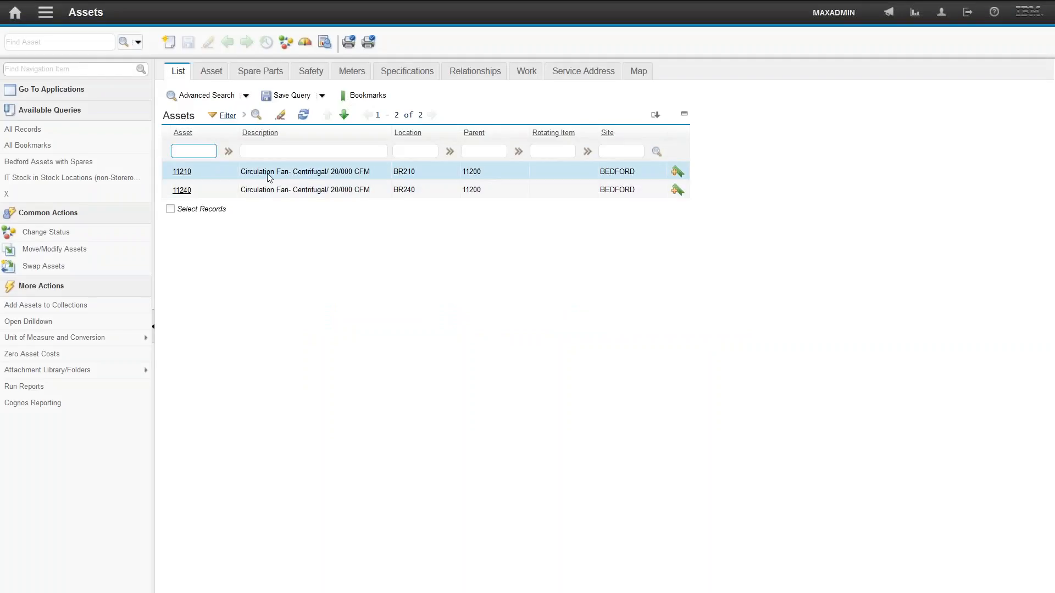
# - Open asset 11210 and view its specifications
pyautogui.click(182, 171)
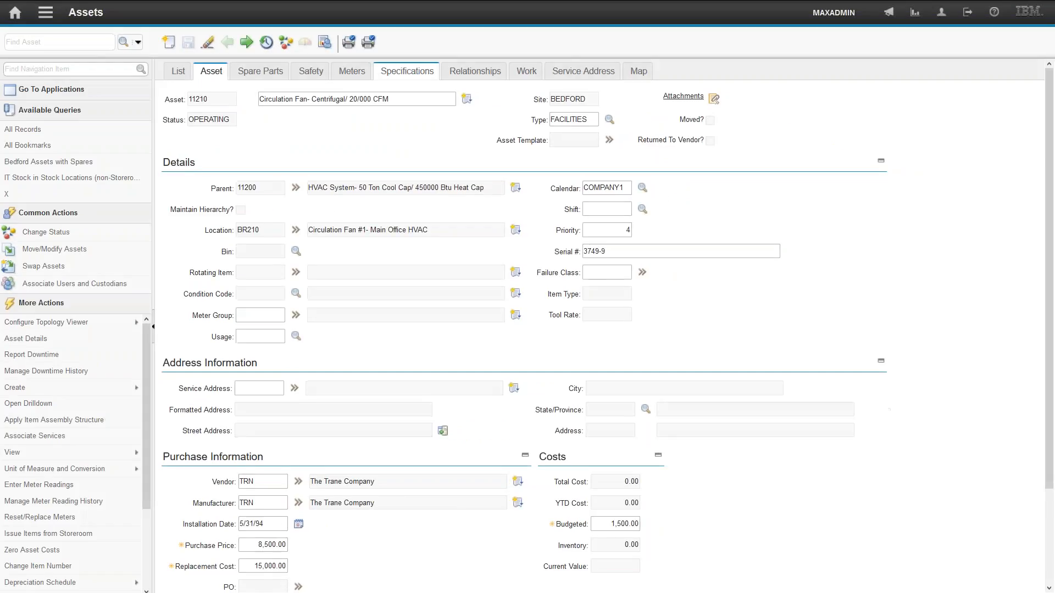
pyautogui.click(407, 70)
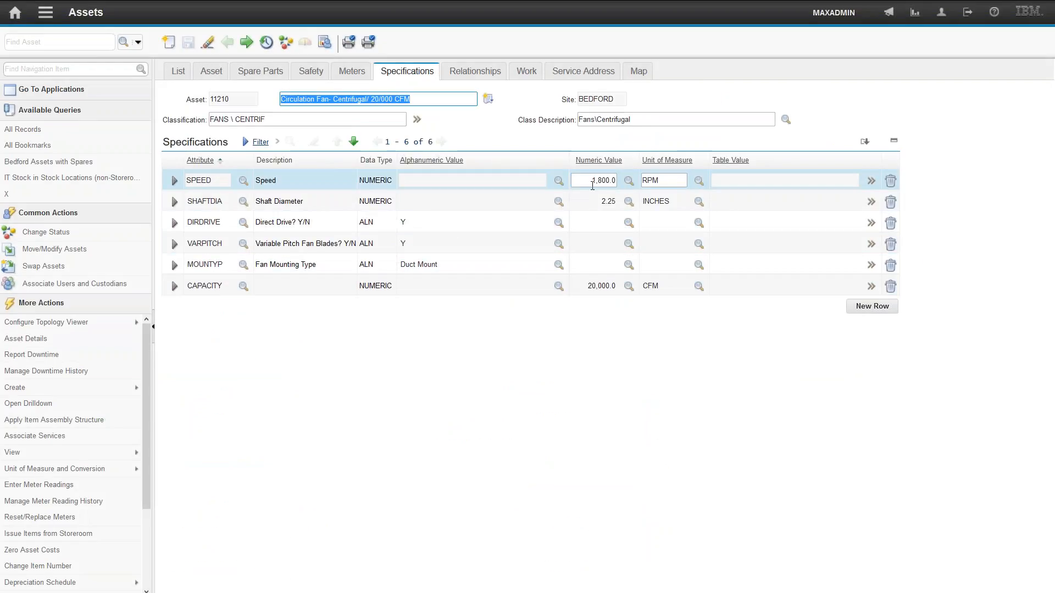
pyautogui.click(587, 180)
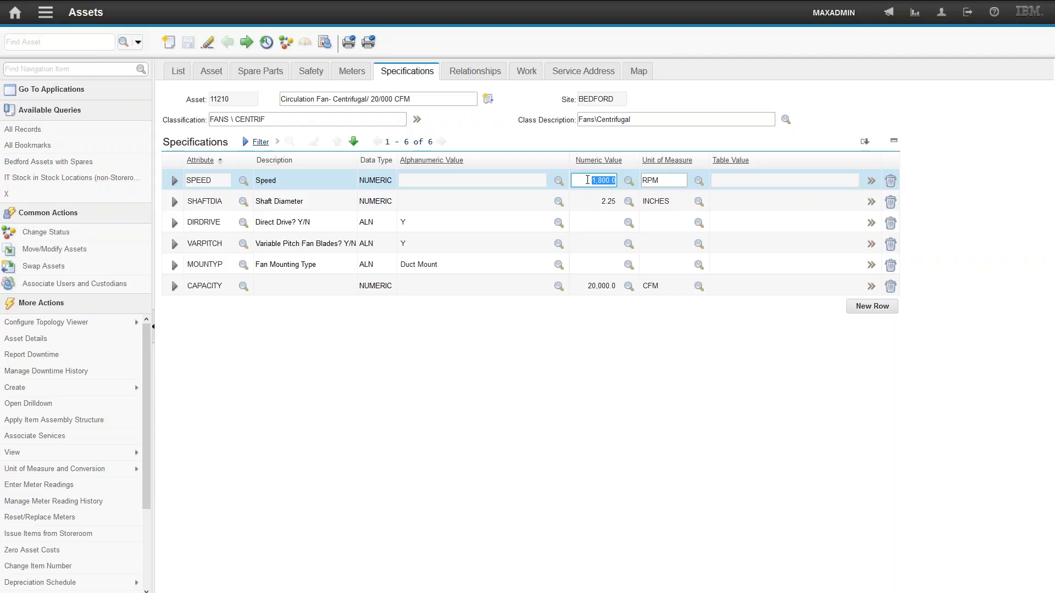
# - Edit the where clause so the speed range becomes > 1000 and < 2800, and run the query
pyautogui.click(138, 41)
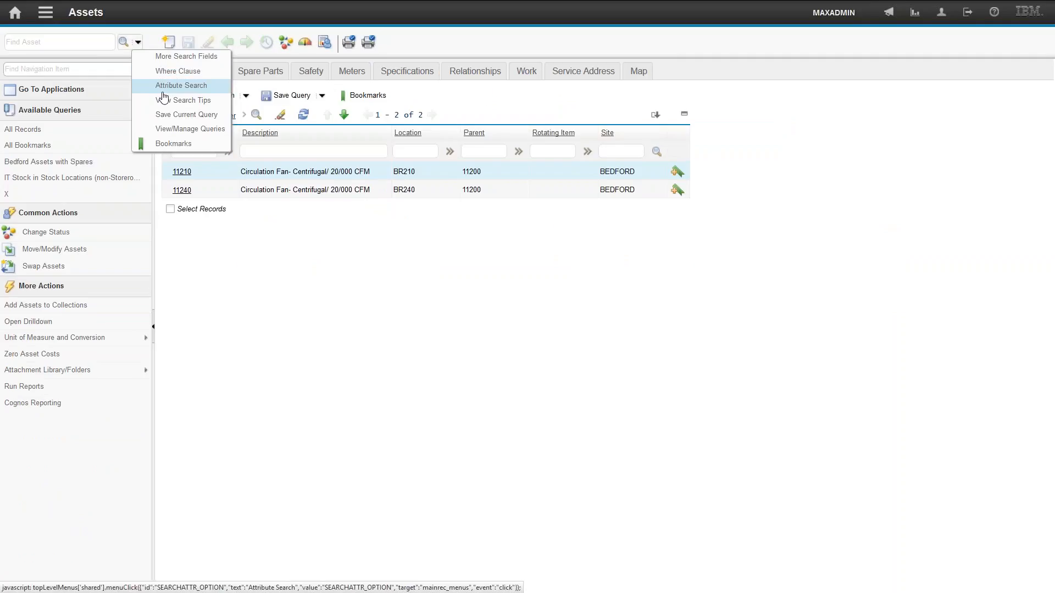
pyautogui.click(173, 71)
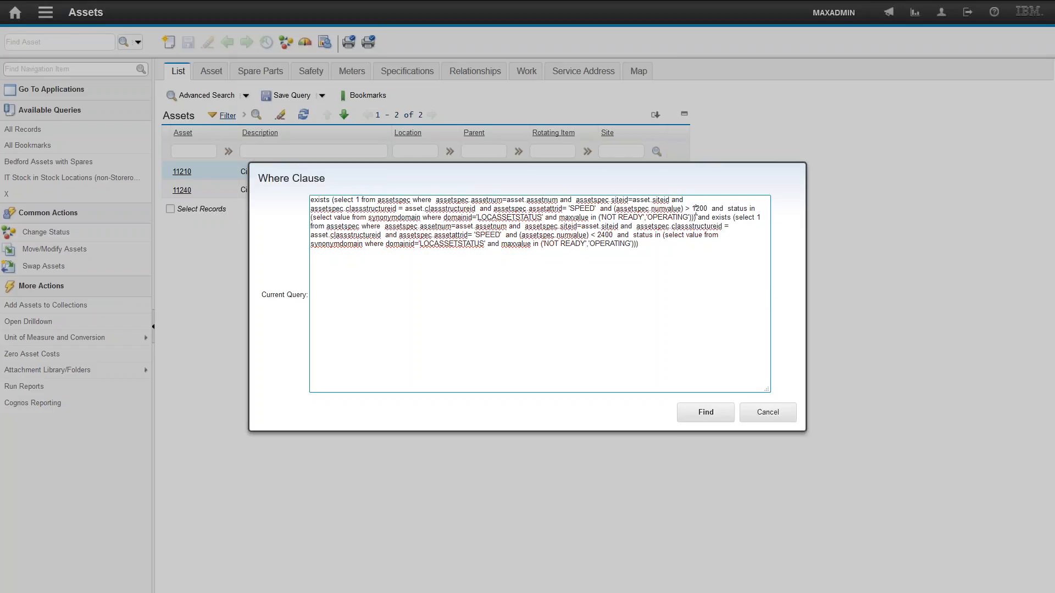
pyautogui.press('BackSpace')
pyautogui.write('0')
pyautogui.press('BackSpace')
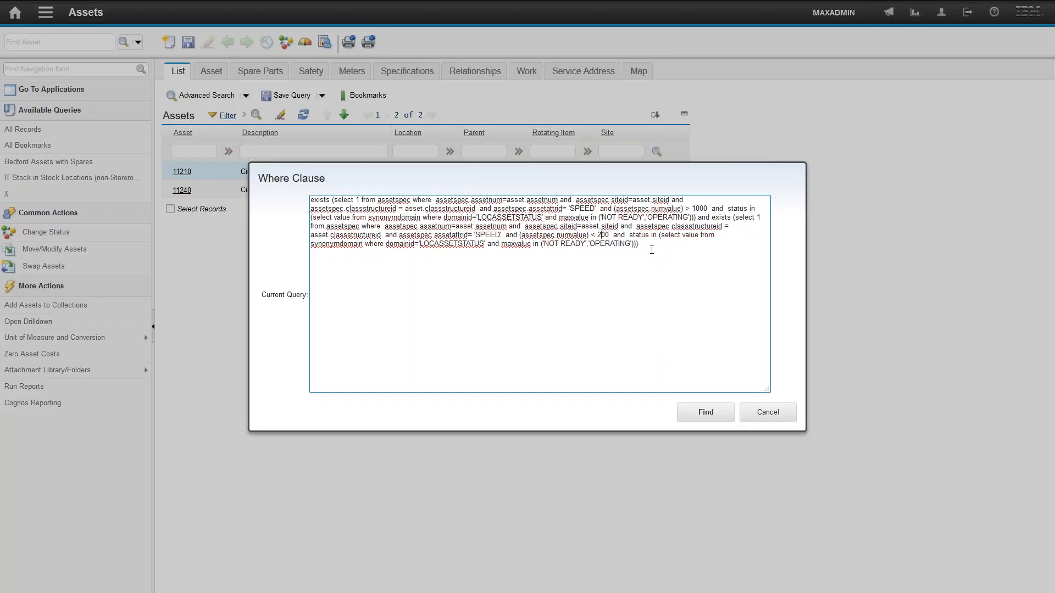
pyautogui.write('8')
pyautogui.click(711, 413)
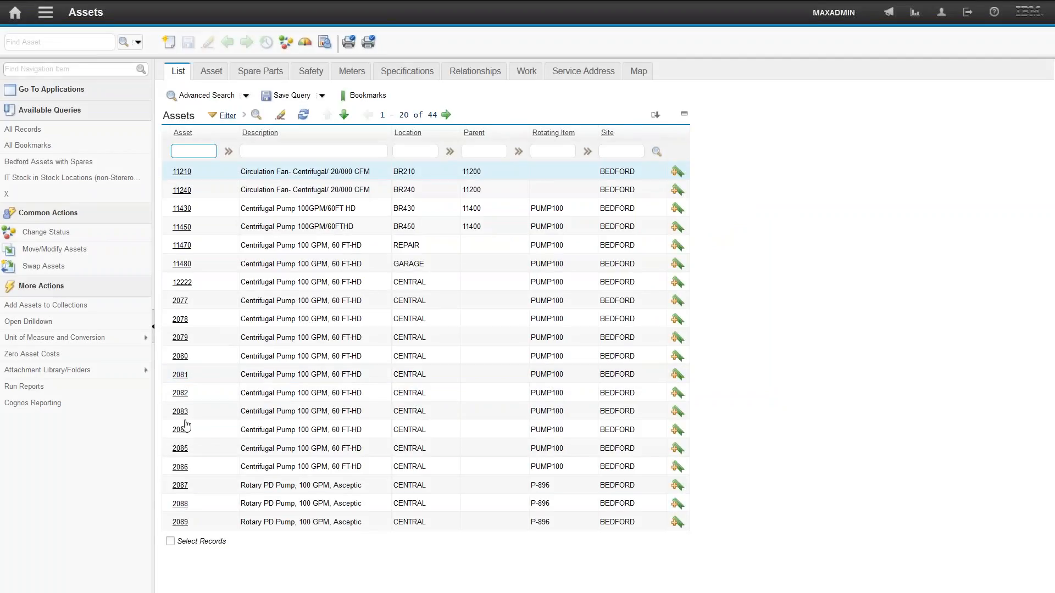
# - Open asset 2087 and view its specifications
pyautogui.click(178, 486)
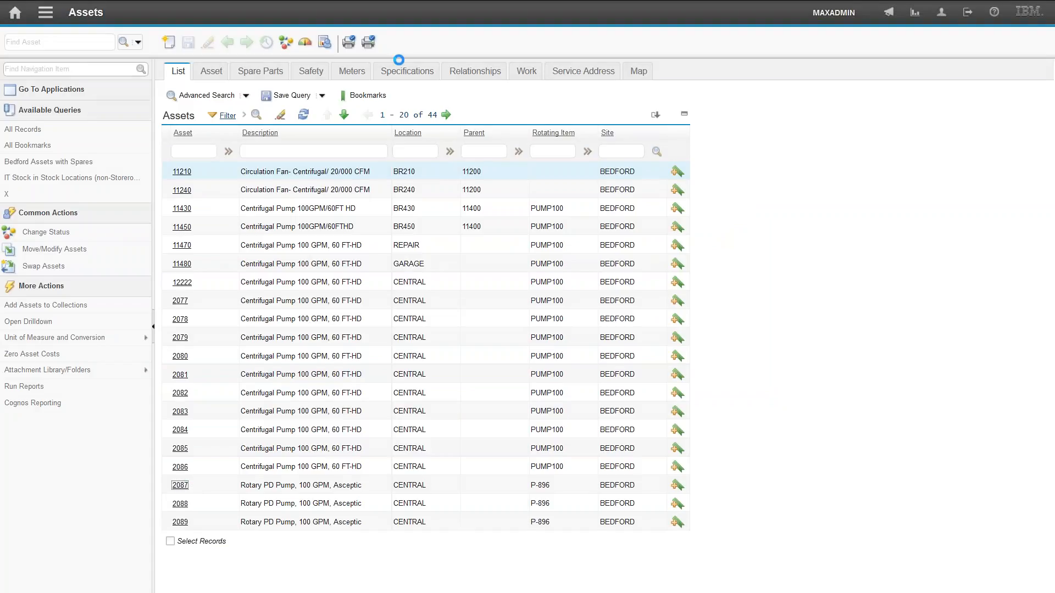
pyautogui.click(398, 69)
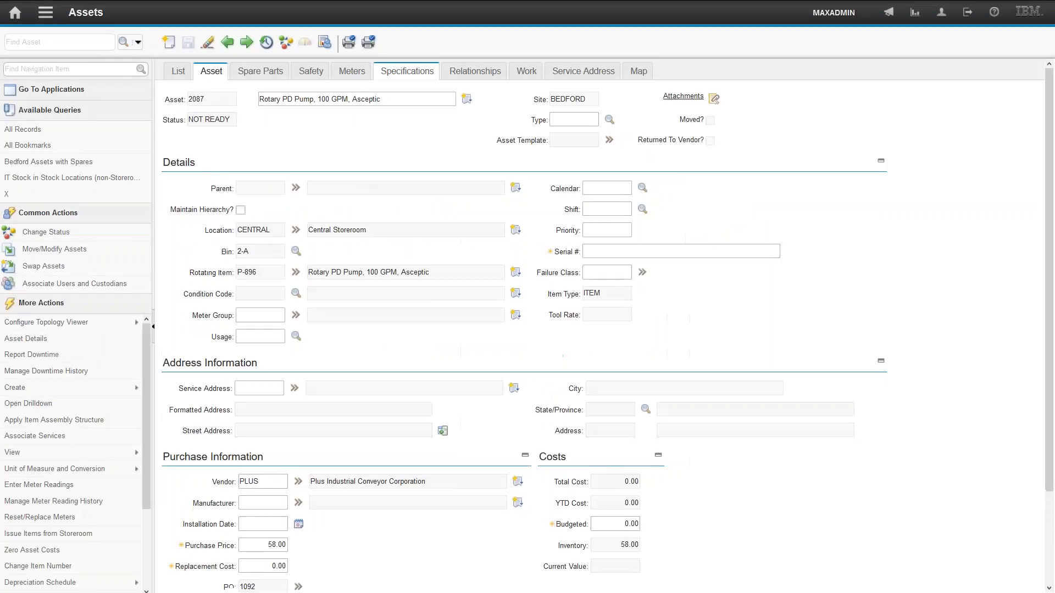
pyautogui.click(535, 265)
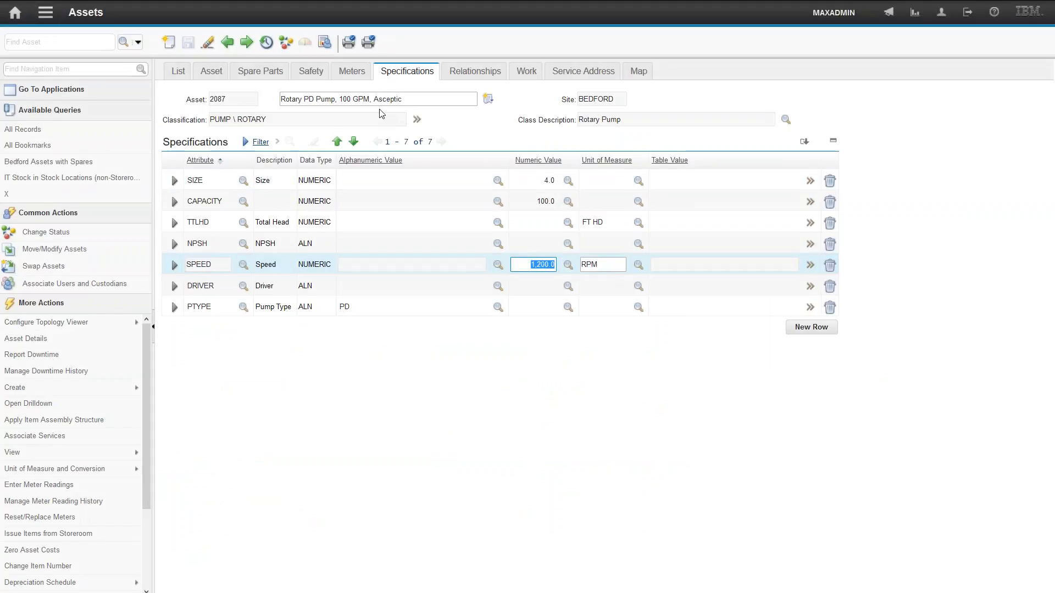
# - Step back through the previous assets in the result list to review their specifications
pyautogui.click(227, 42)
pyautogui.click(227, 41)
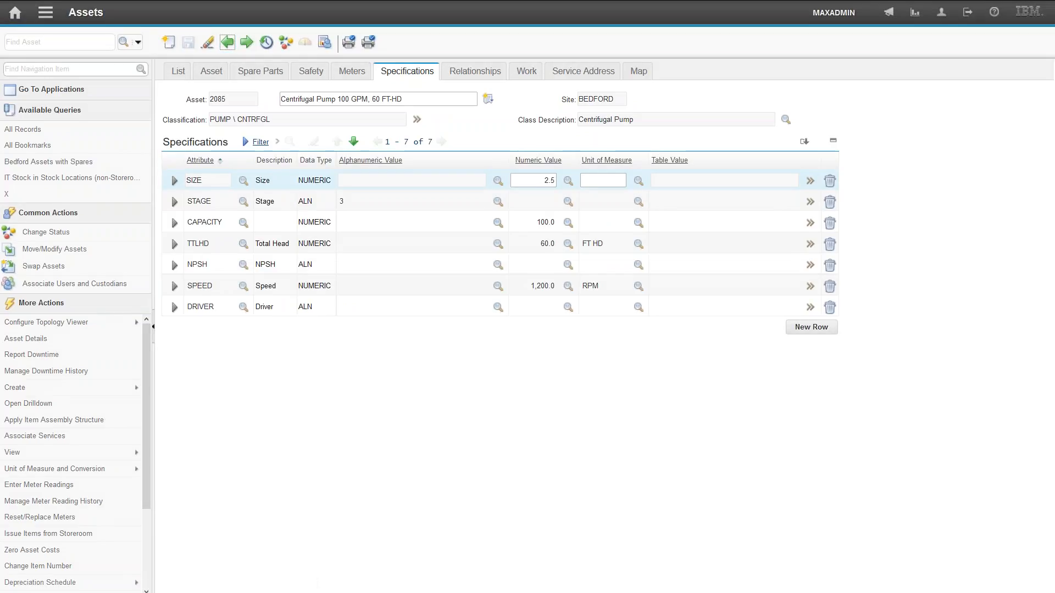
pyautogui.click(227, 42)
pyautogui.click(227, 42)
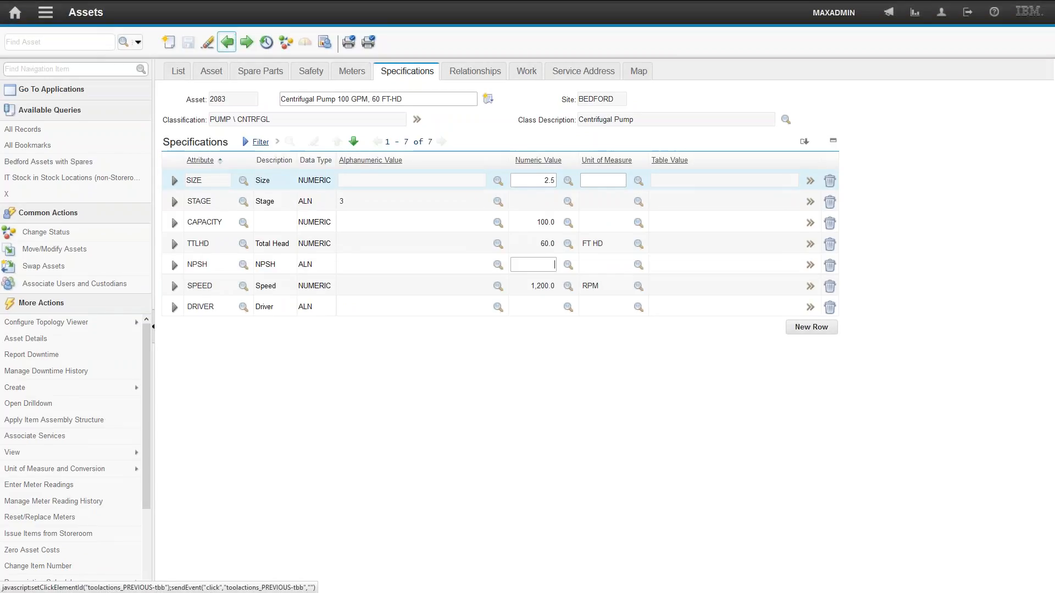
pyautogui.click(227, 42)
pyautogui.click(227, 41)
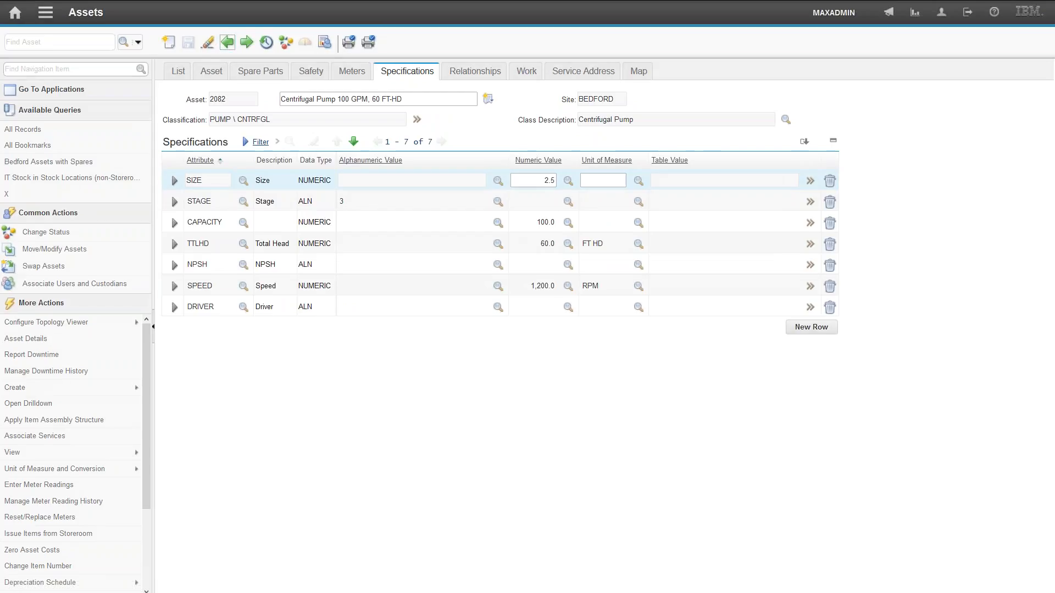
# - Keep stepping back through earlier assets in the result list as far as asset 12222, reviewing each one's specifications
pyautogui.click(227, 42)
pyautogui.click(227, 42)
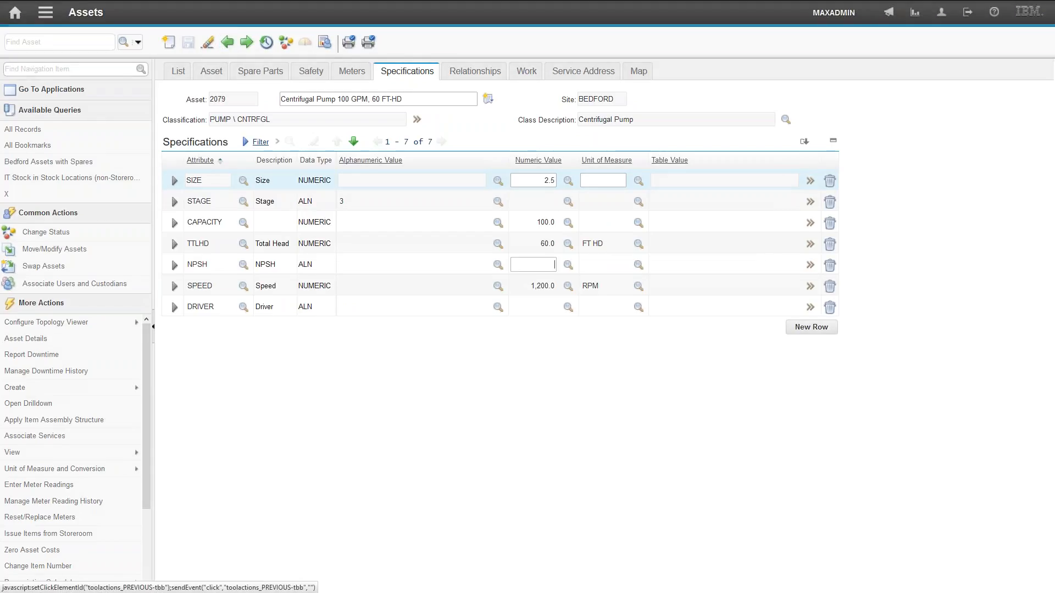
pyautogui.click(227, 41)
pyautogui.click(227, 42)
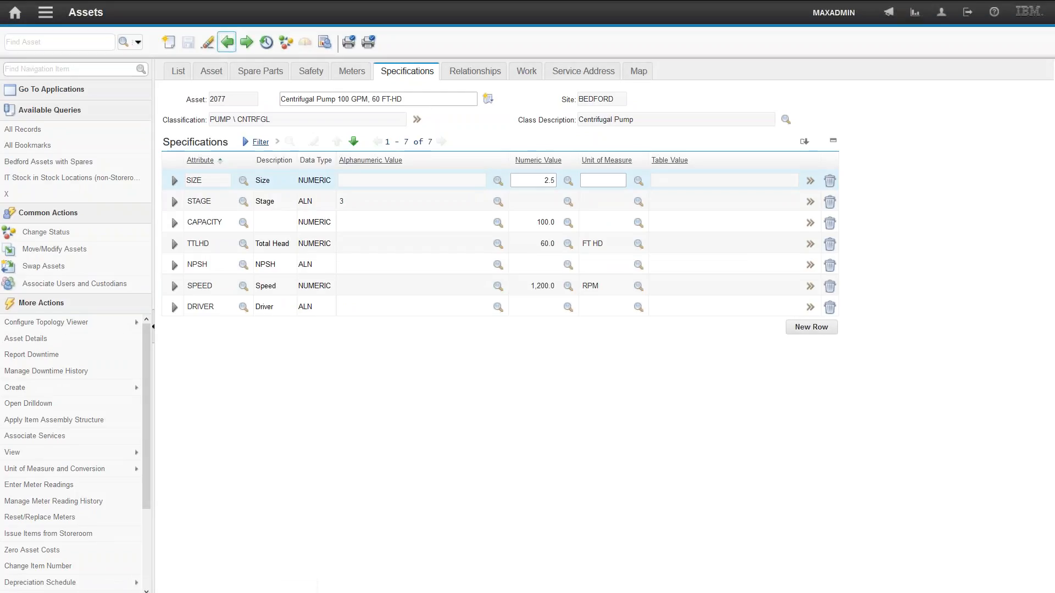
pyautogui.click(226, 42)
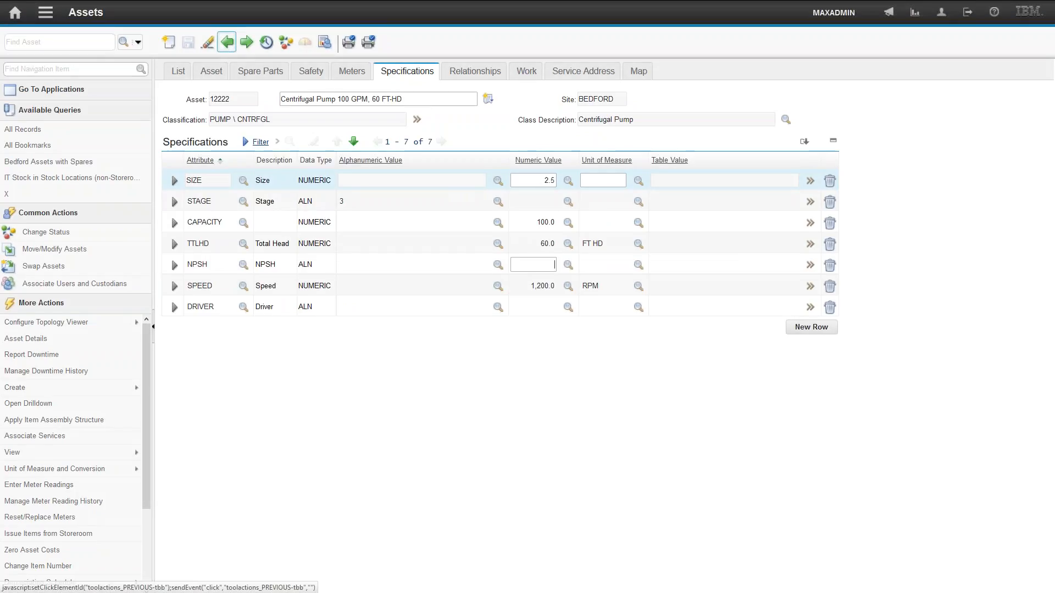
# - Edit the asset where clause so the speed lower limit becomes > 1500, and run the query
pyautogui.click(180, 72)
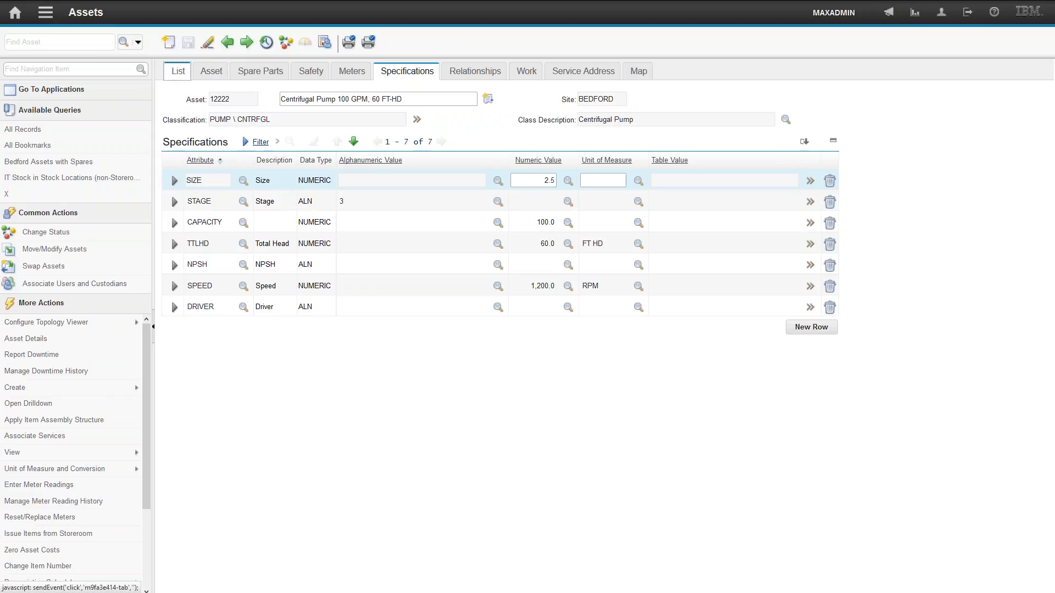
pyautogui.click(246, 96)
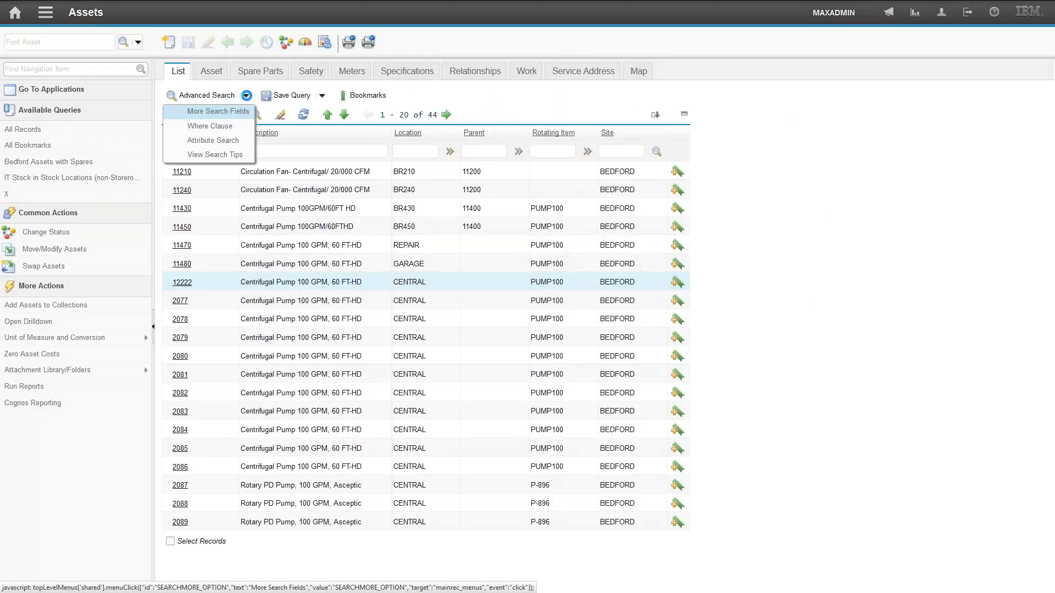
pyautogui.click(212, 123)
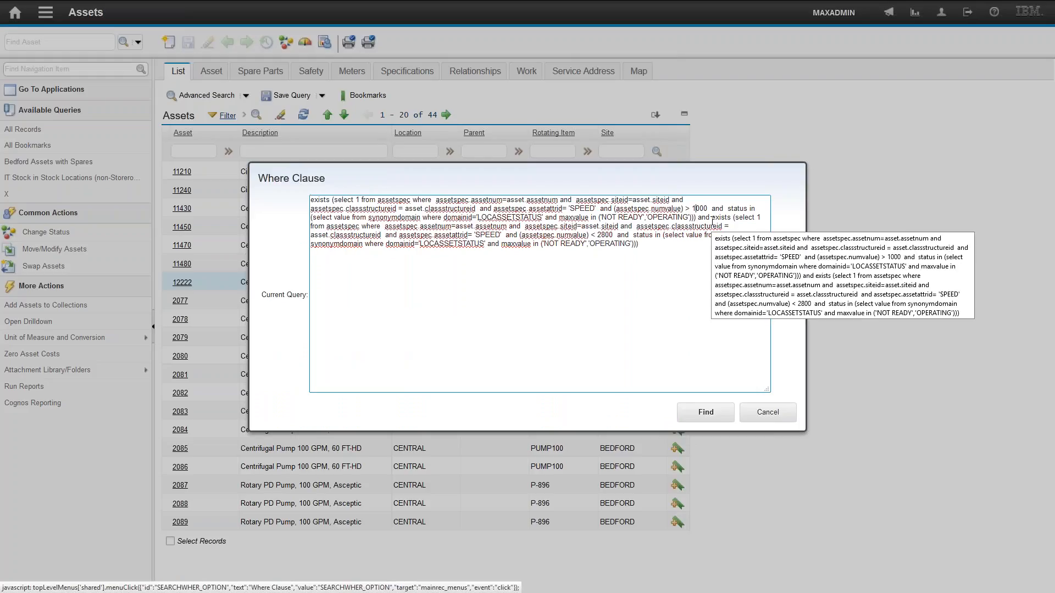
pyautogui.press('BackSpace')
pyautogui.write('5')
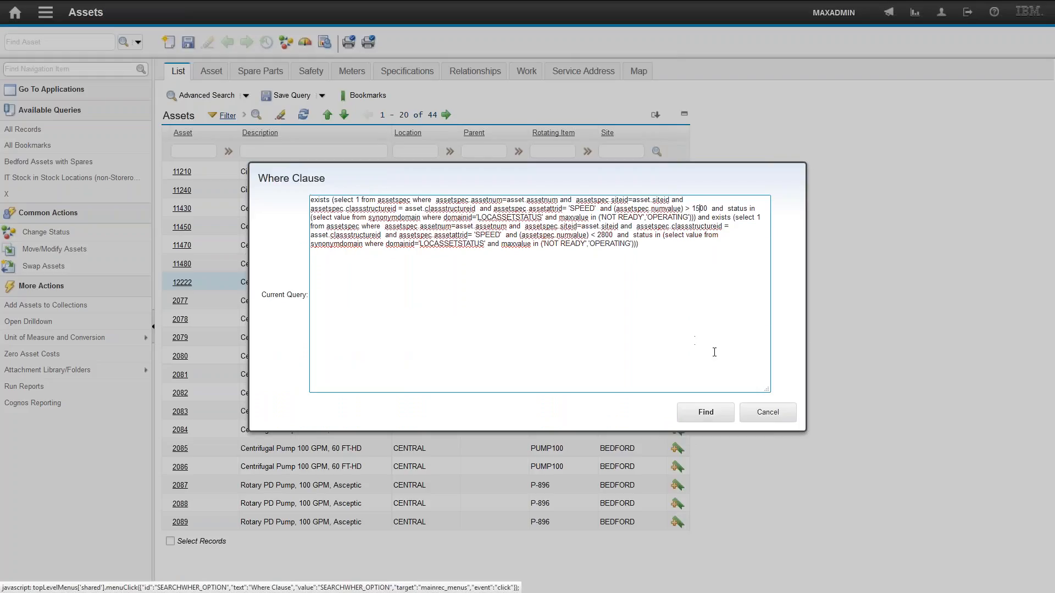
pyautogui.click(703, 412)
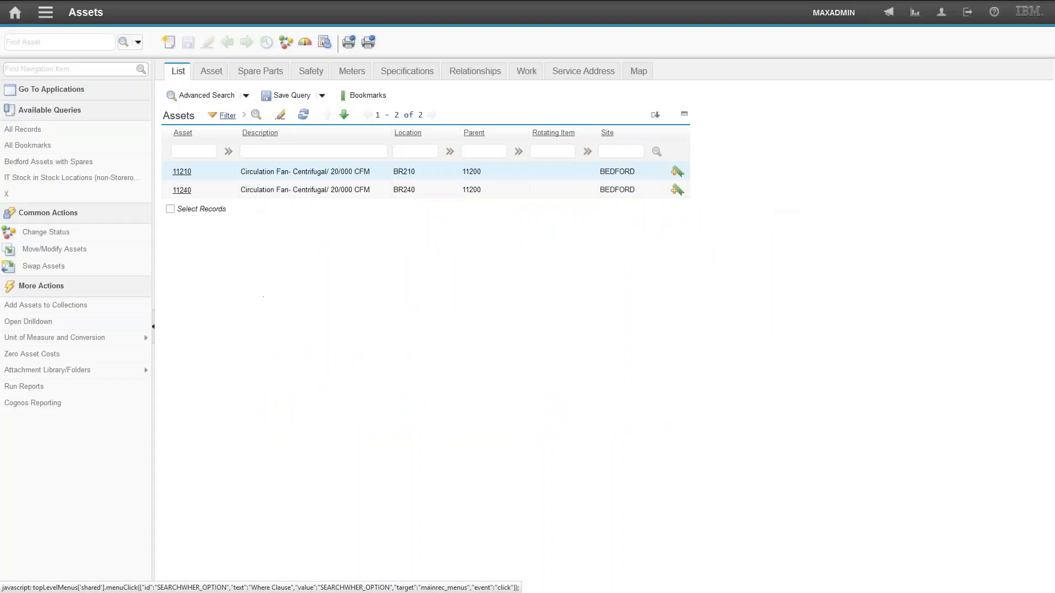
# - Open asset 11240, view its specifications, and go back to the asset list
pyautogui.click(182, 190)
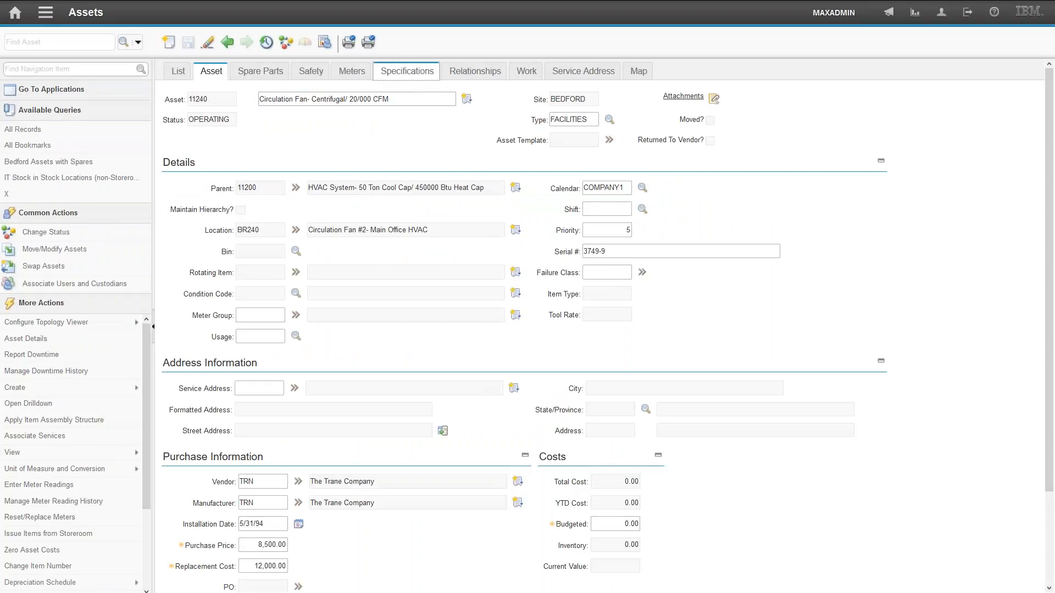
pyautogui.click(604, 182)
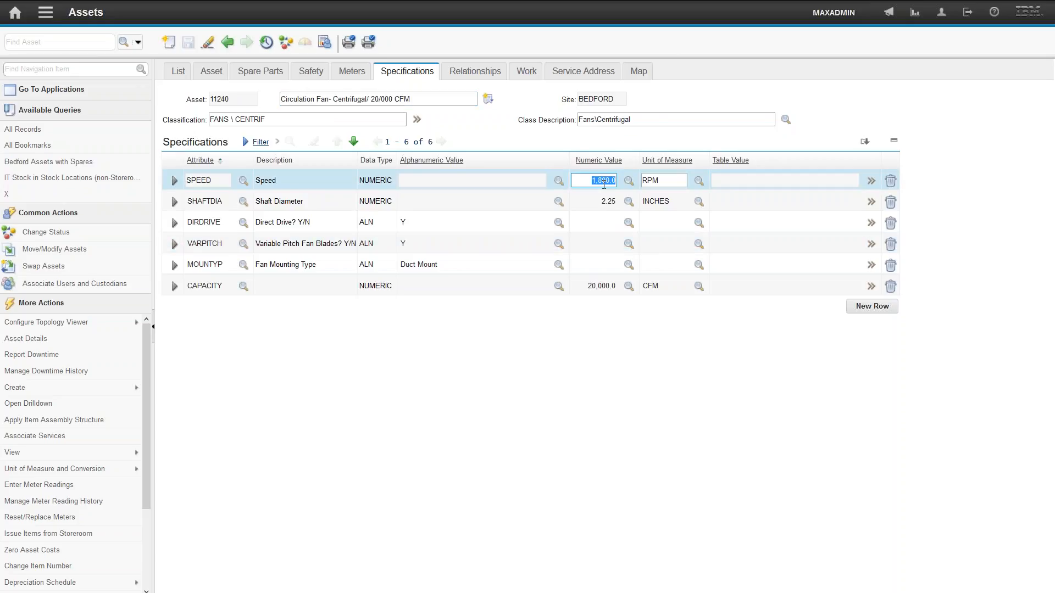
pyautogui.click(178, 71)
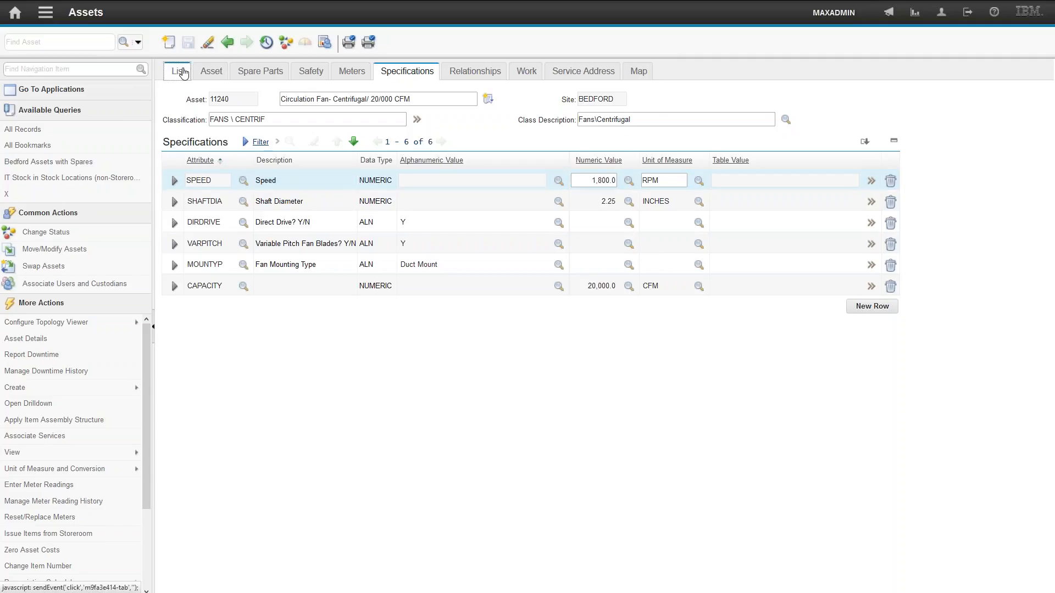
pyautogui.click(245, 95)
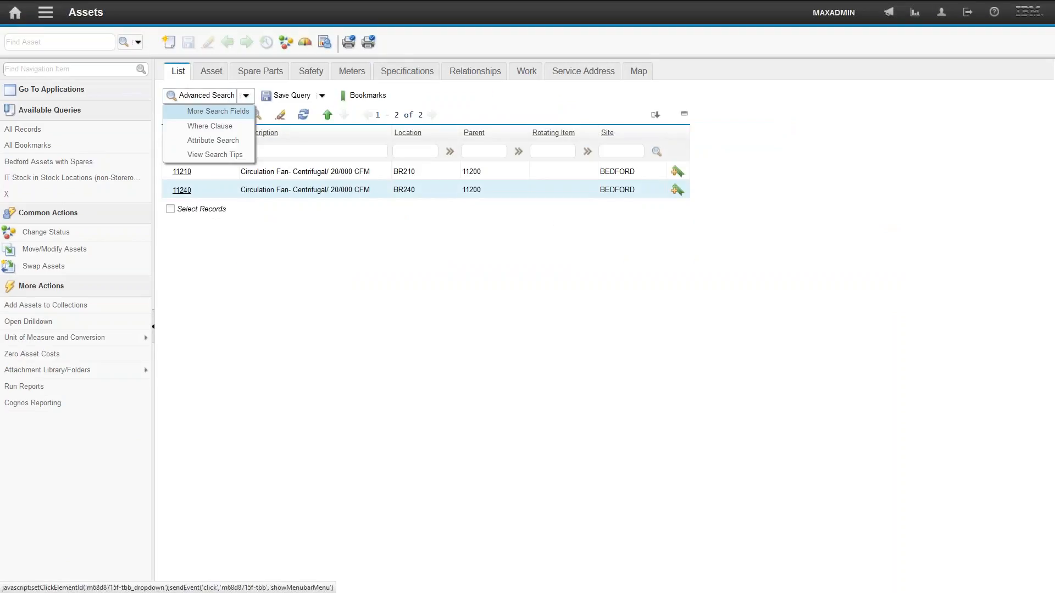
pyautogui.click(211, 142)
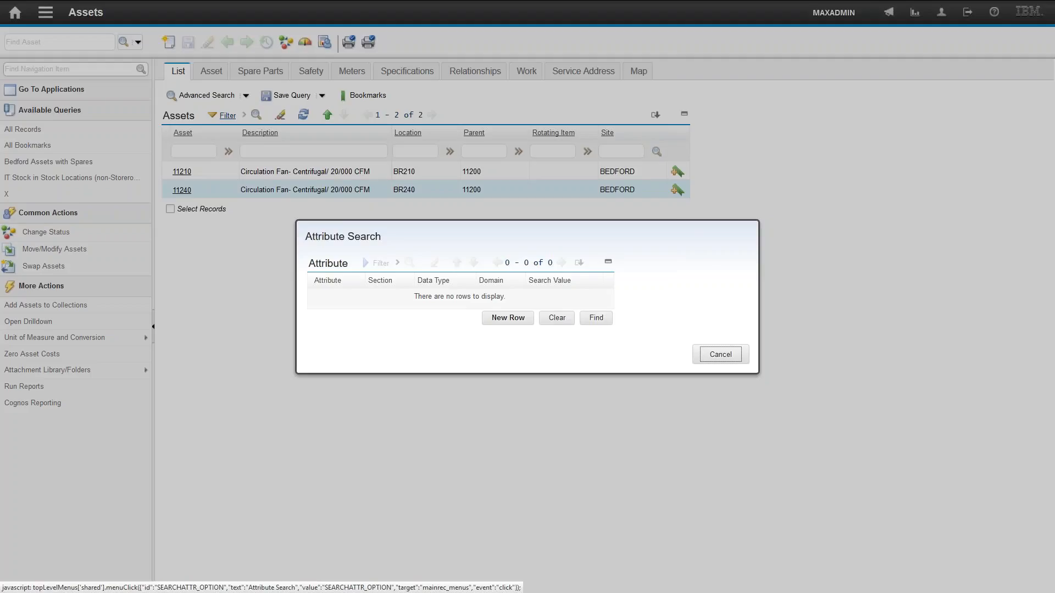
pyautogui.click(715, 356)
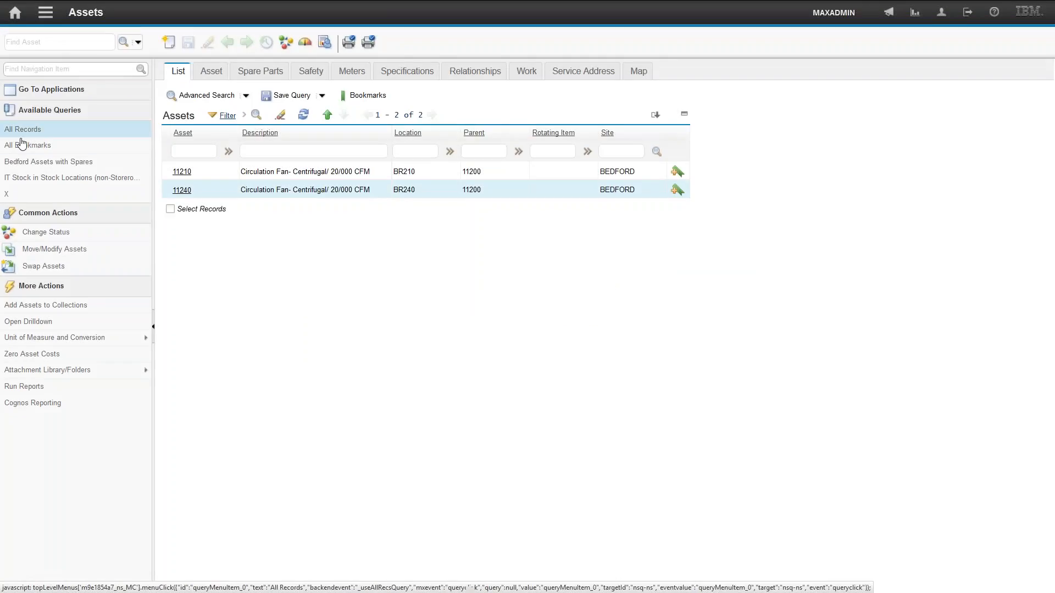
# - Run the Bedford Assets with Spares query and open the spare parts of asset 11200
pyautogui.click(70, 165)
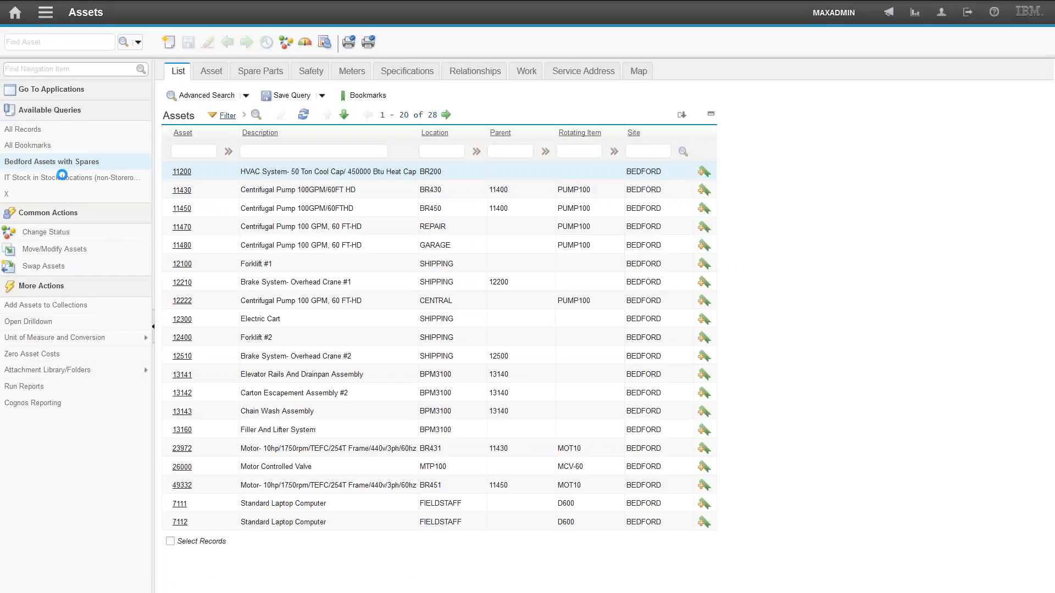
pyautogui.click(181, 168)
pyautogui.click(261, 71)
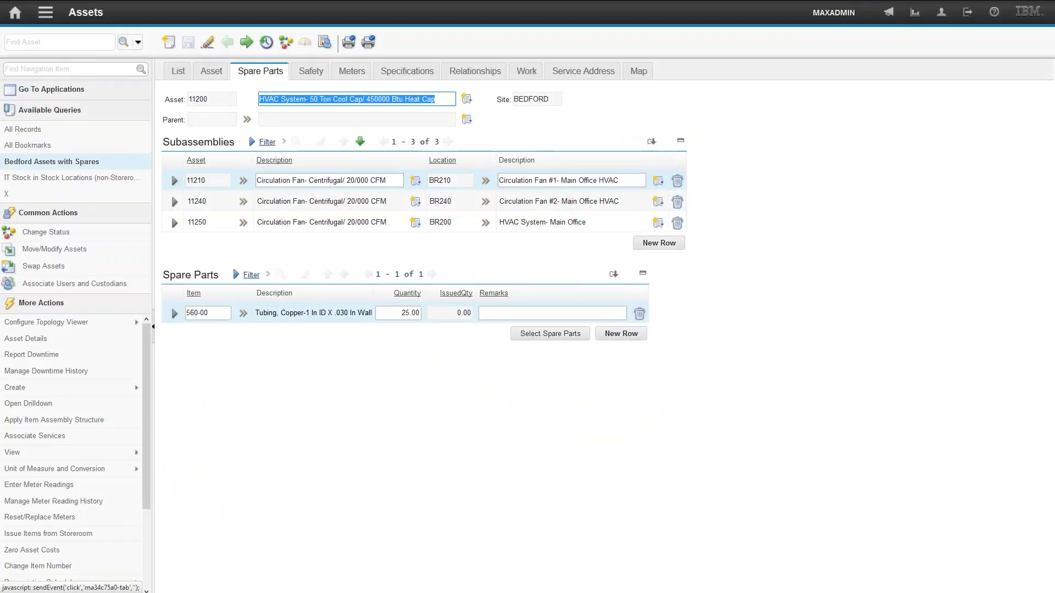
# - Step forward through the following assets to review their subassemblies and spare parts
pyautogui.click(246, 42)
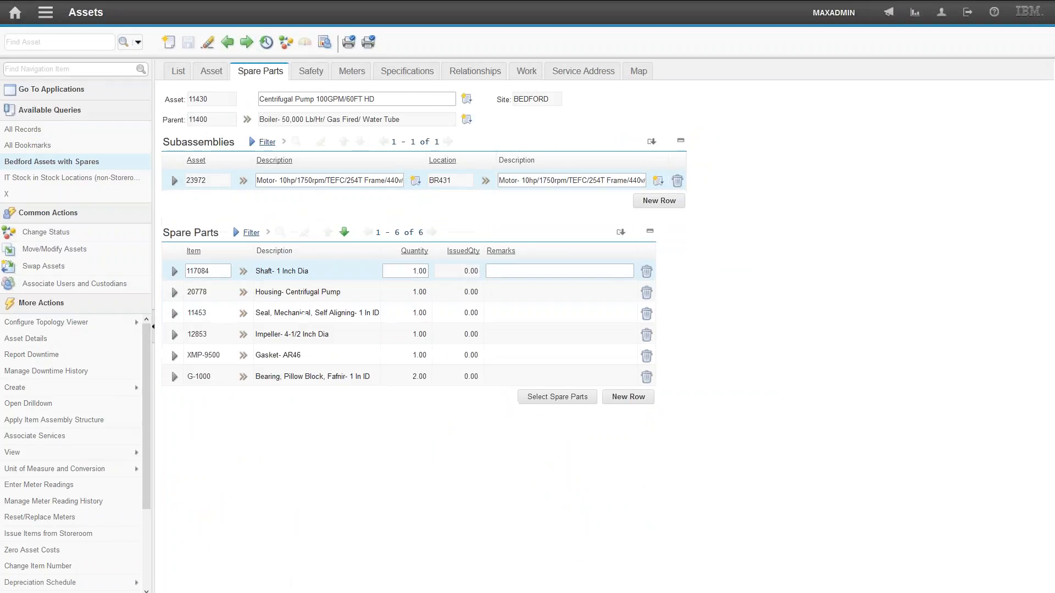
pyautogui.click(247, 42)
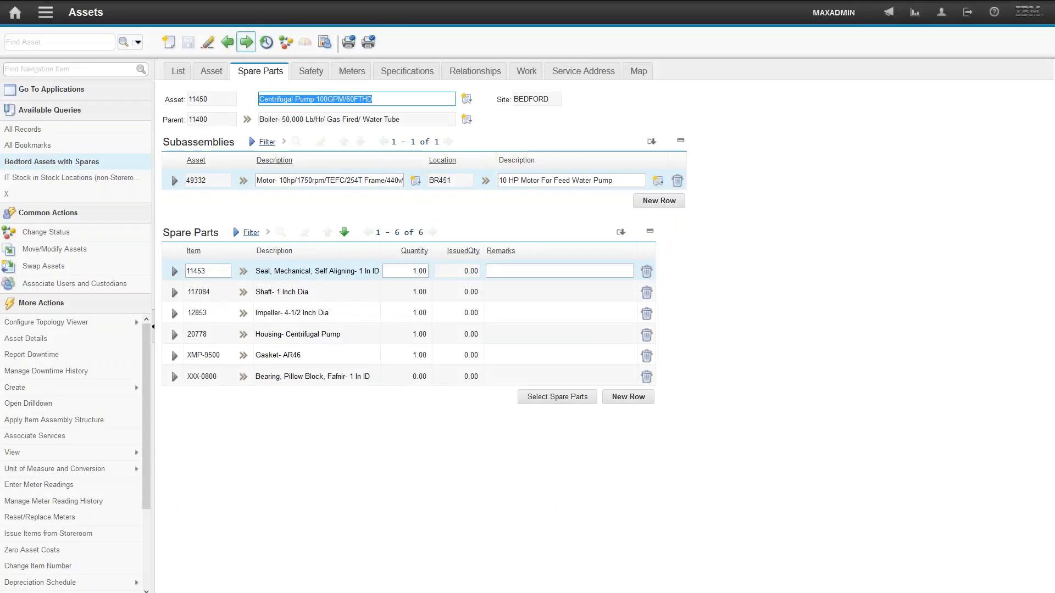
pyautogui.click(246, 42)
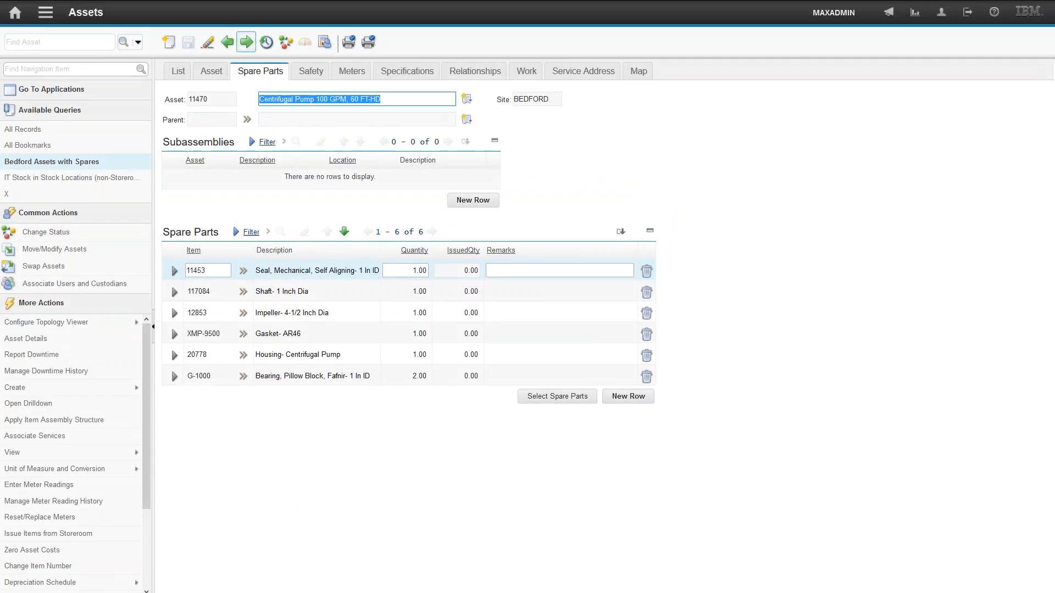
pyautogui.click(246, 42)
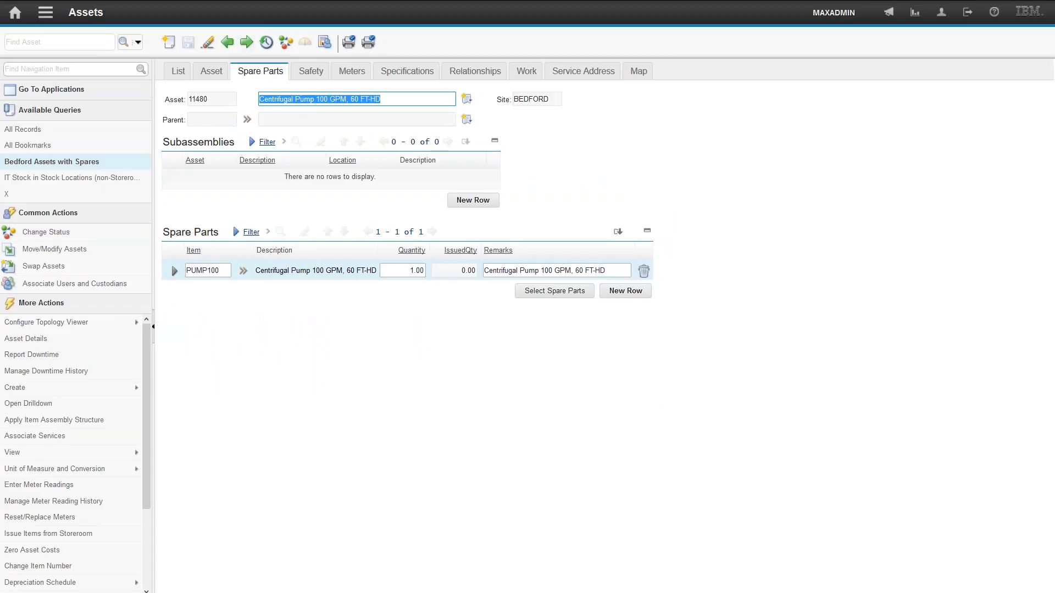
# - Leave full screen and open the Inventory application
pyautogui.press('F11')
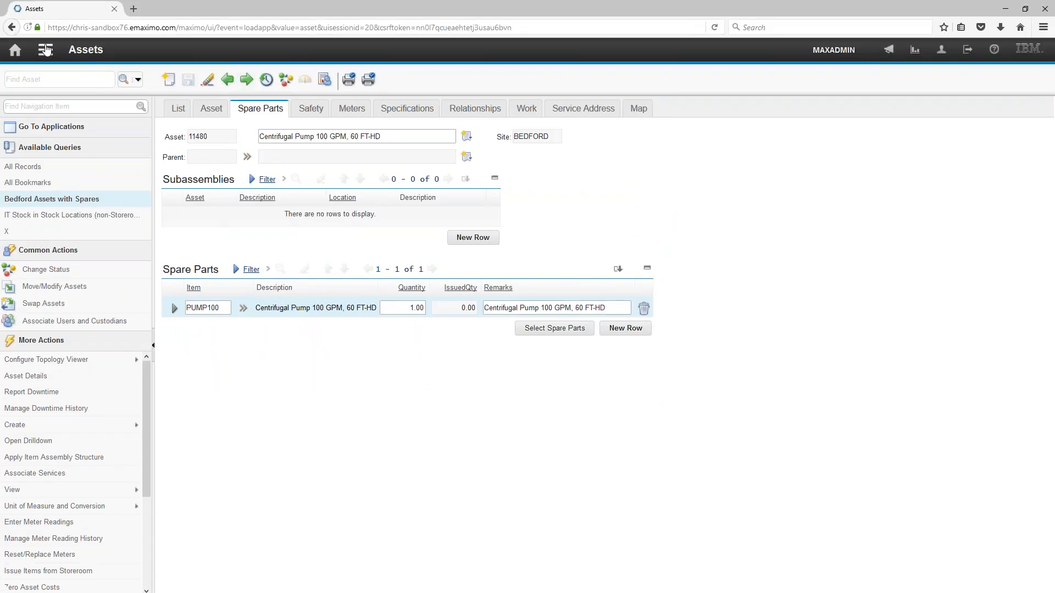
pyautogui.click(45, 54)
pyautogui.moveTo(81, 198)
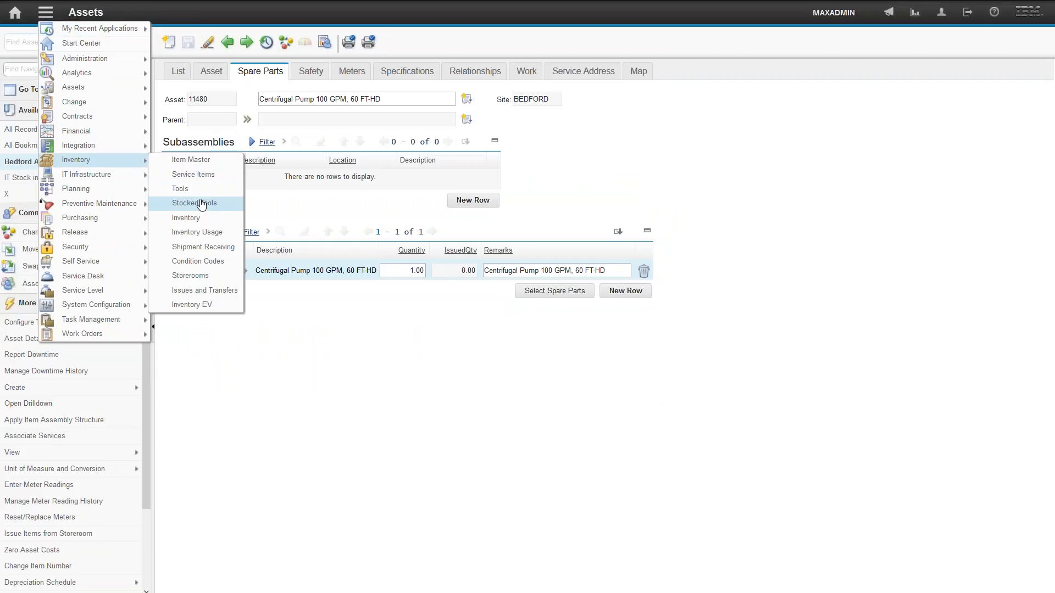
pyautogui.click(196, 223)
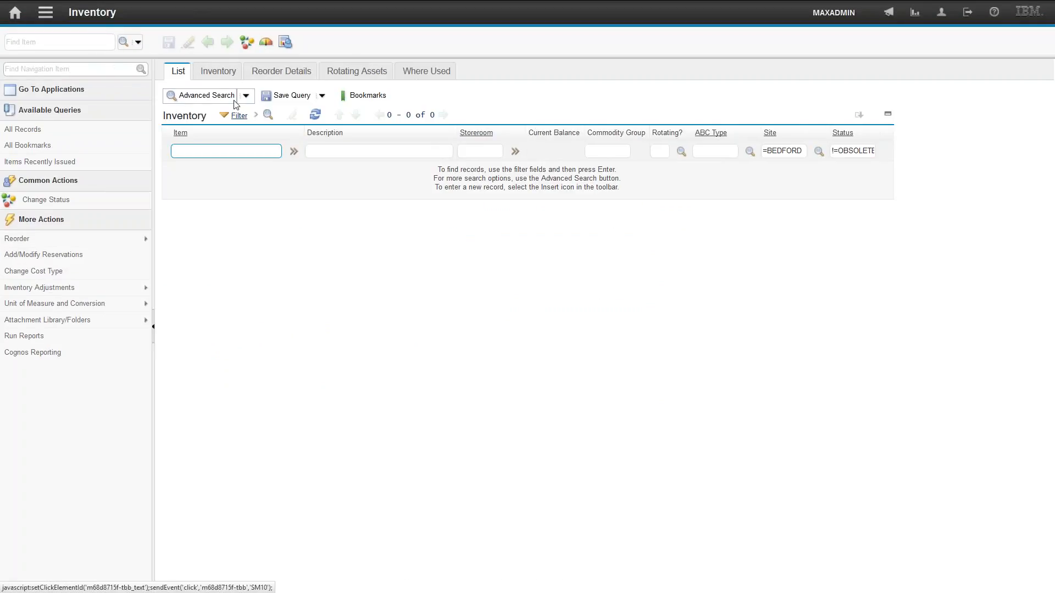
# - Open More Search Fields and go to Assets from the field for searching spare parts by asset
pyautogui.click(216, 97)
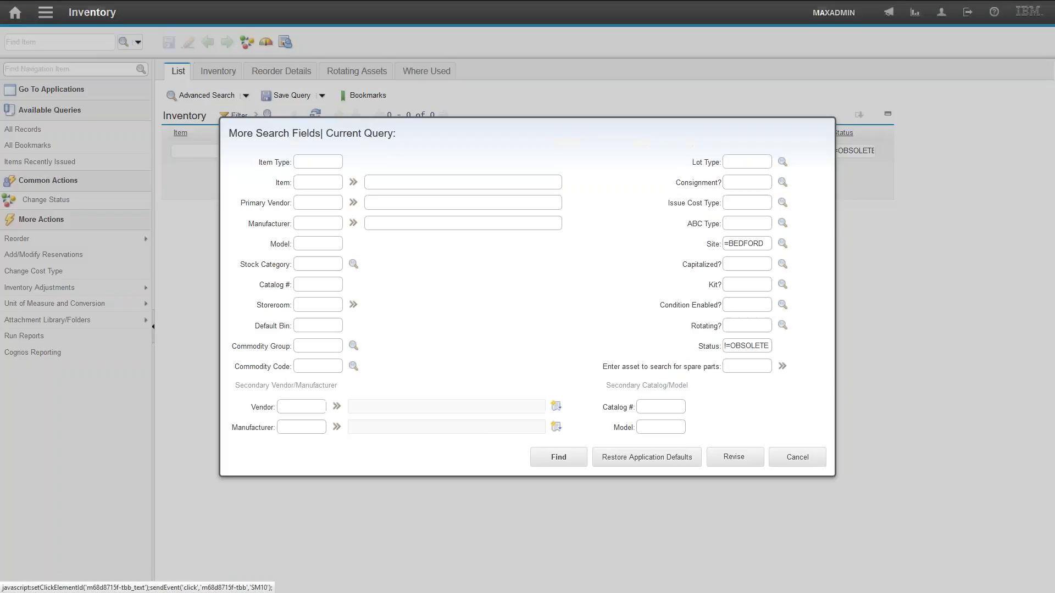
pyautogui.click(733, 368)
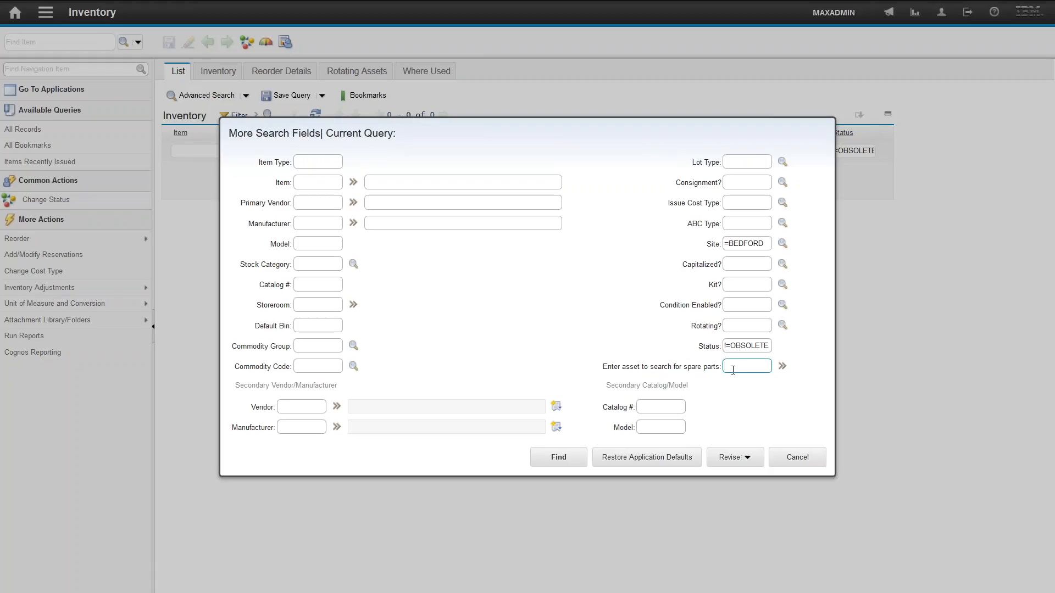
pyautogui.click(782, 367)
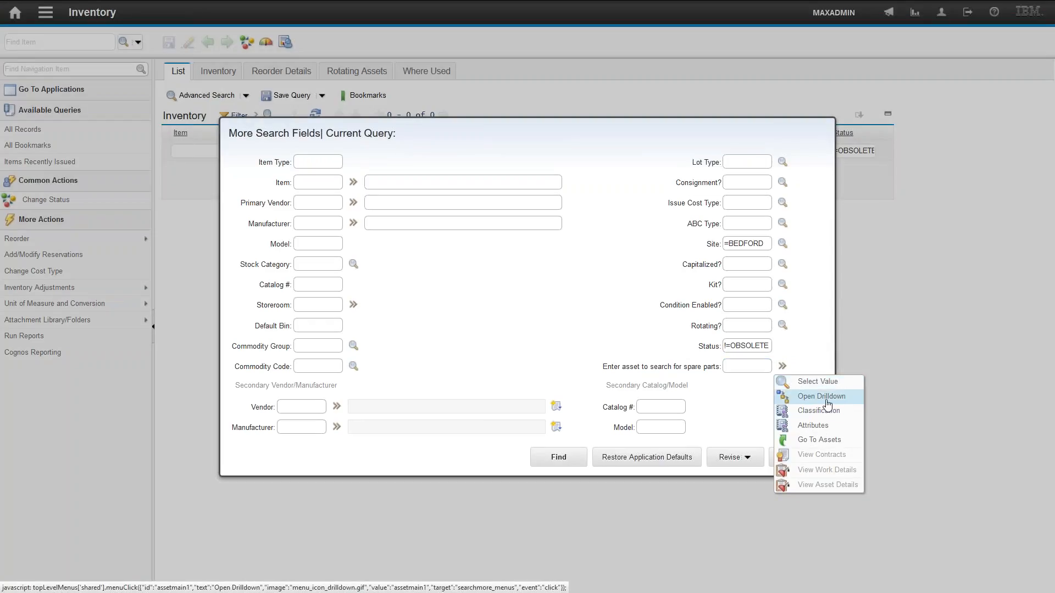
pyautogui.click(827, 440)
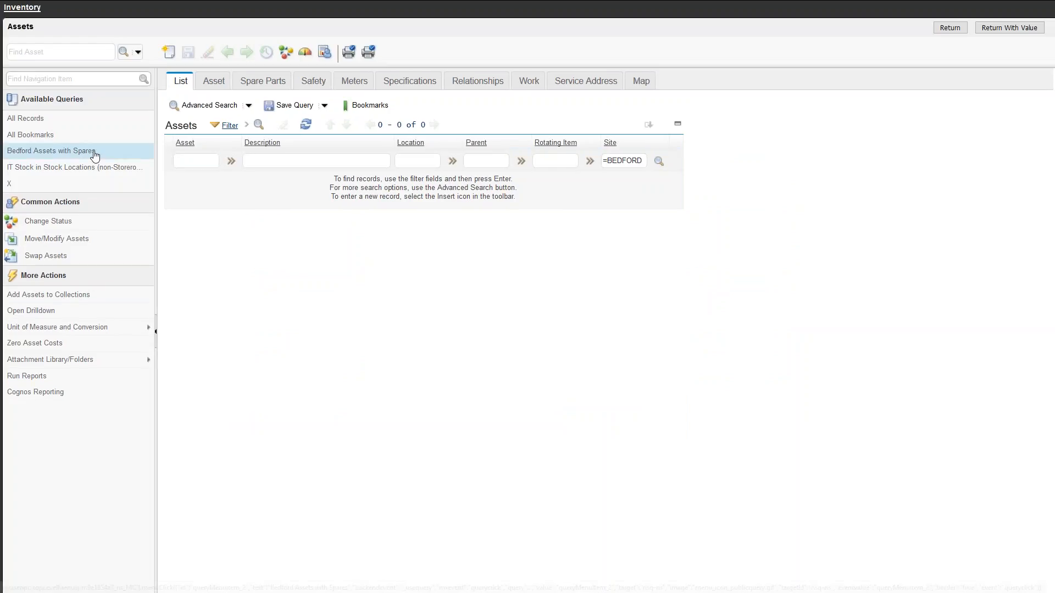
# - Pick asset 11450 from the Bedford Assets with Spares query after checking its spare parts, and return it as the value
pyautogui.click(94, 153)
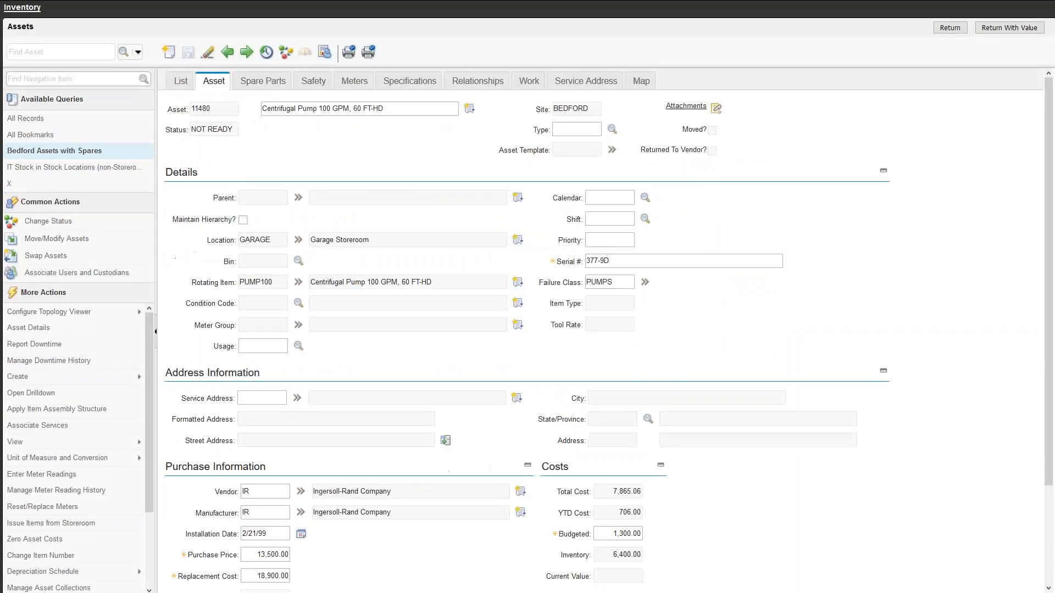
pyautogui.click(267, 86)
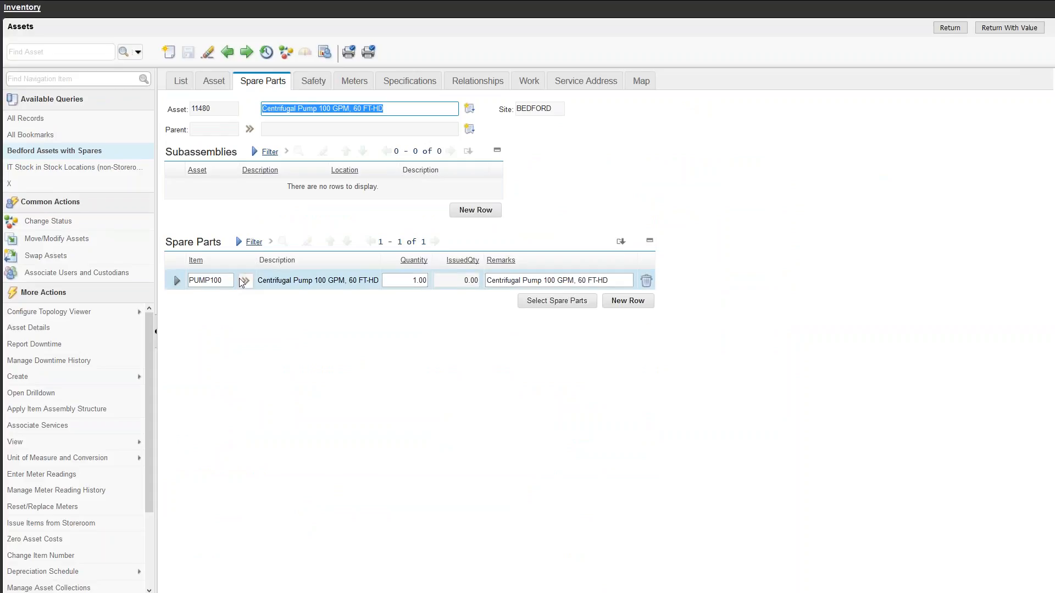
pyautogui.click(184, 85)
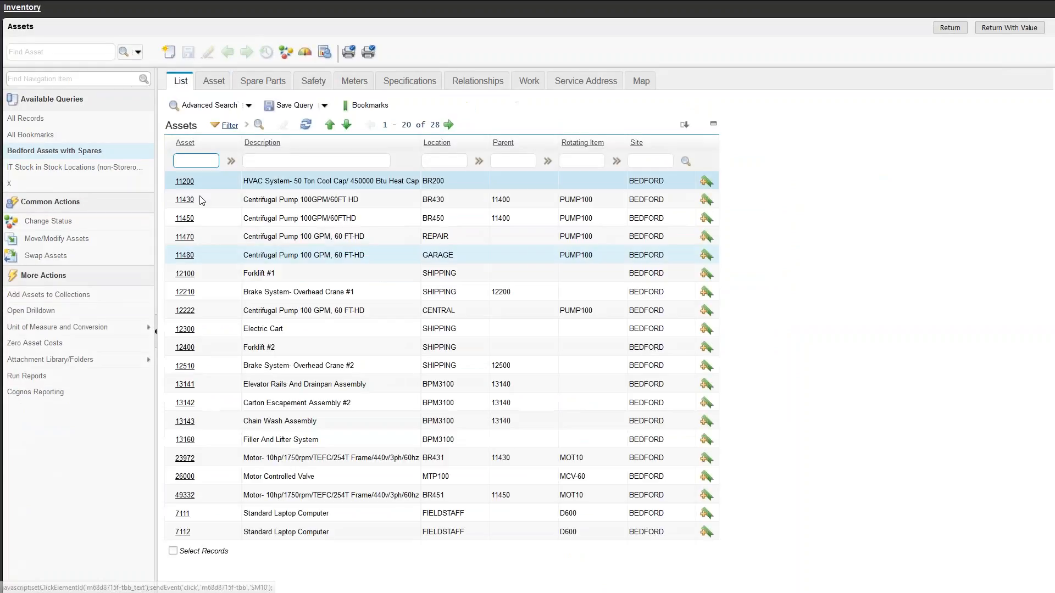
pyautogui.click(185, 218)
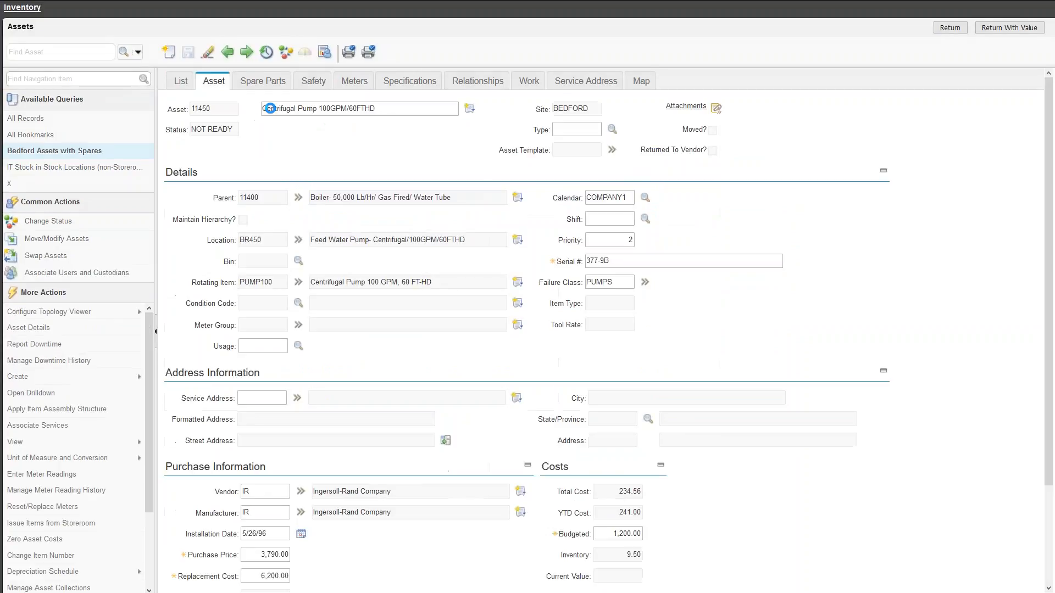
pyautogui.click(262, 80)
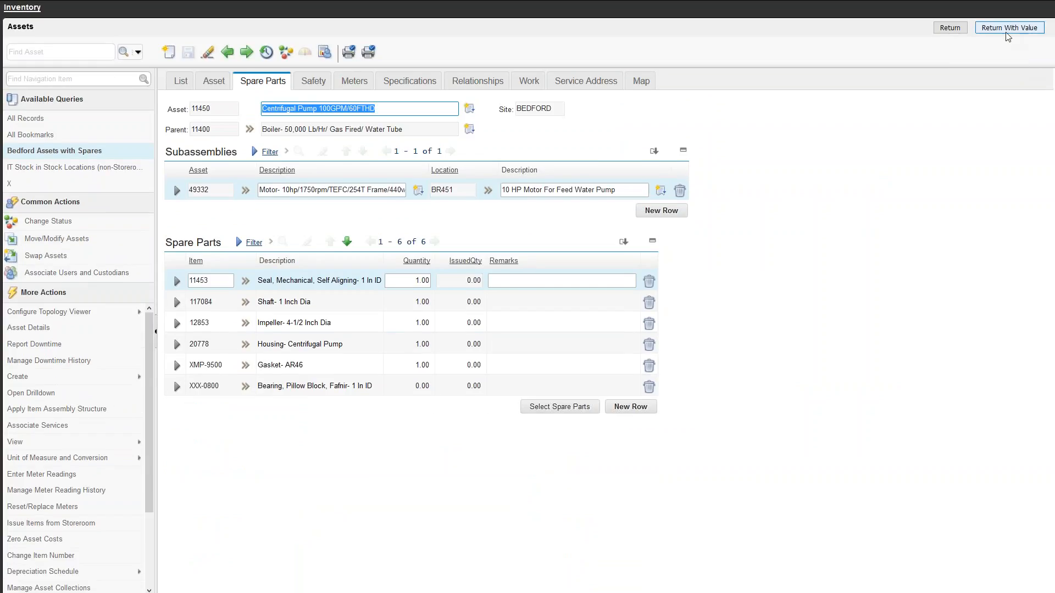
pyautogui.click(1006, 32)
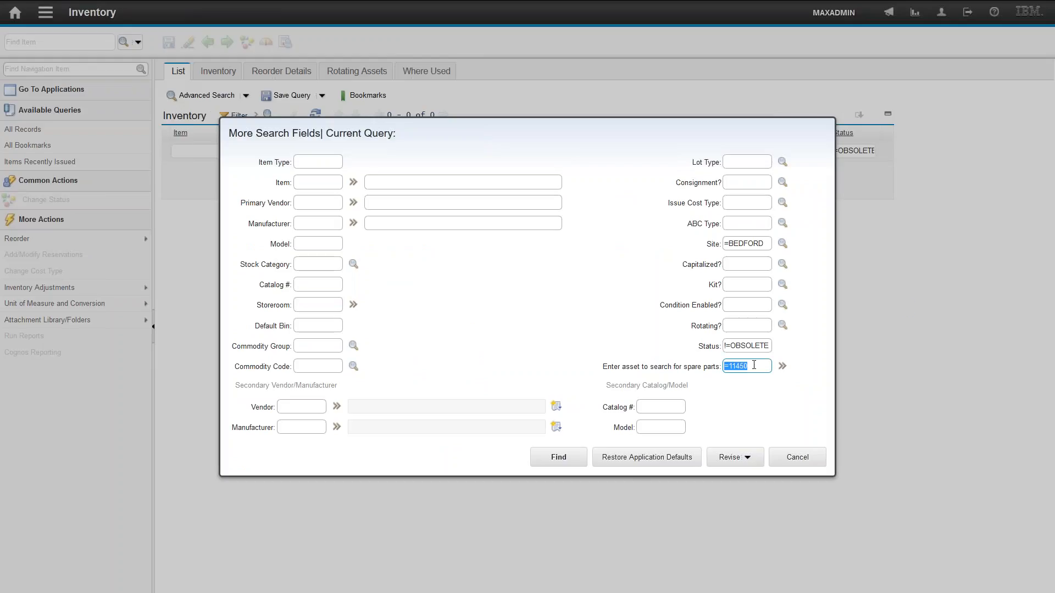
# - Search for inventory items that are spare parts of asset 11450
pyautogui.click(553, 459)
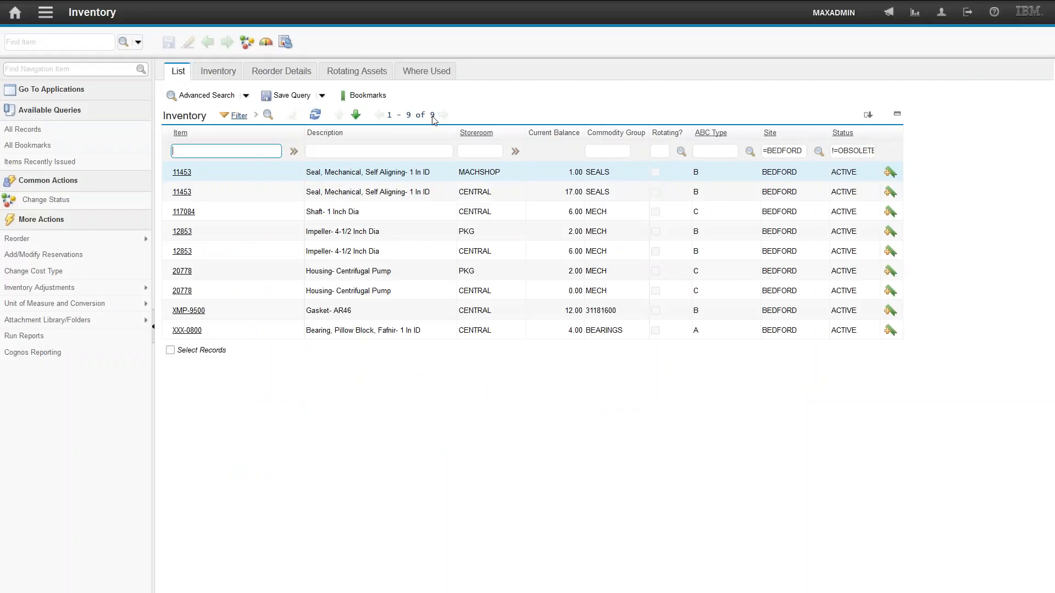
pyautogui.click(184, 212)
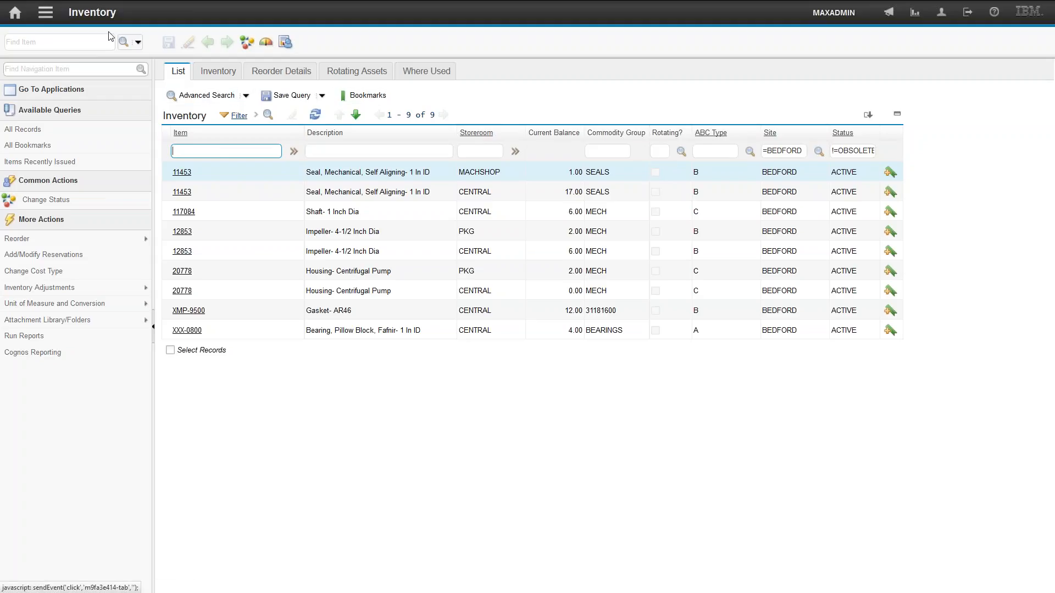
# - Restore the search defaults and search inventory for items with catalog number 40339 using More Search Fields
pyautogui.click(137, 42)
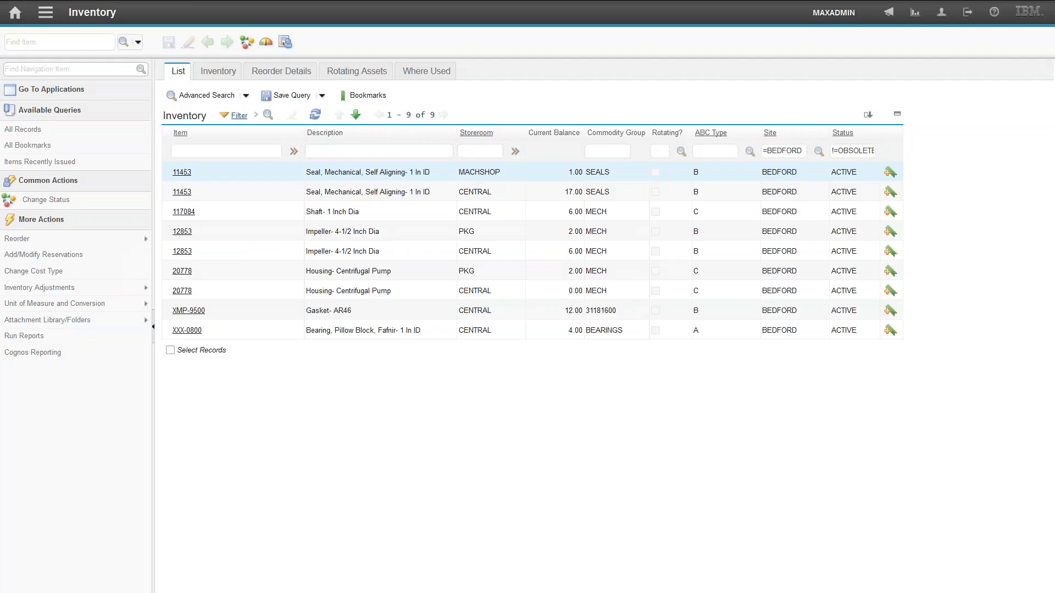
pyautogui.click(138, 42)
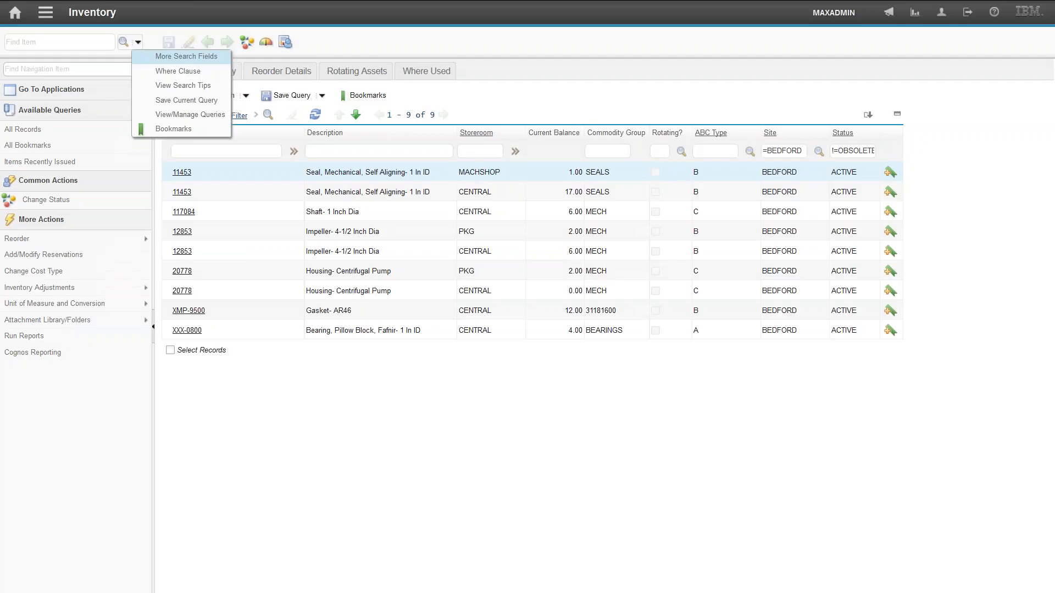
pyautogui.click(203, 57)
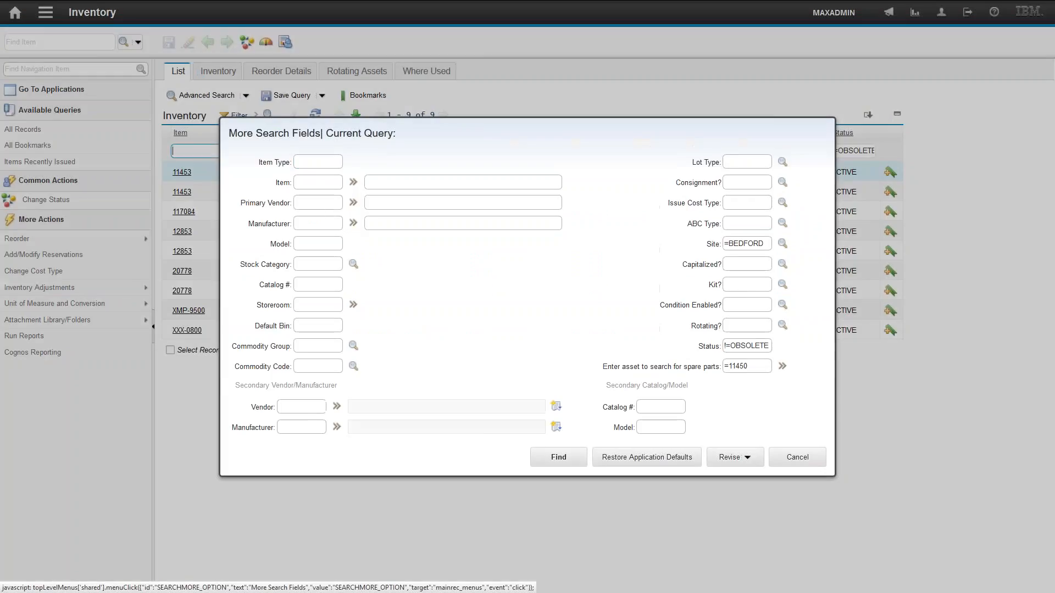
pyautogui.click(643, 459)
pyautogui.click(640, 408)
pyautogui.click(320, 290)
pyautogui.write('40339')
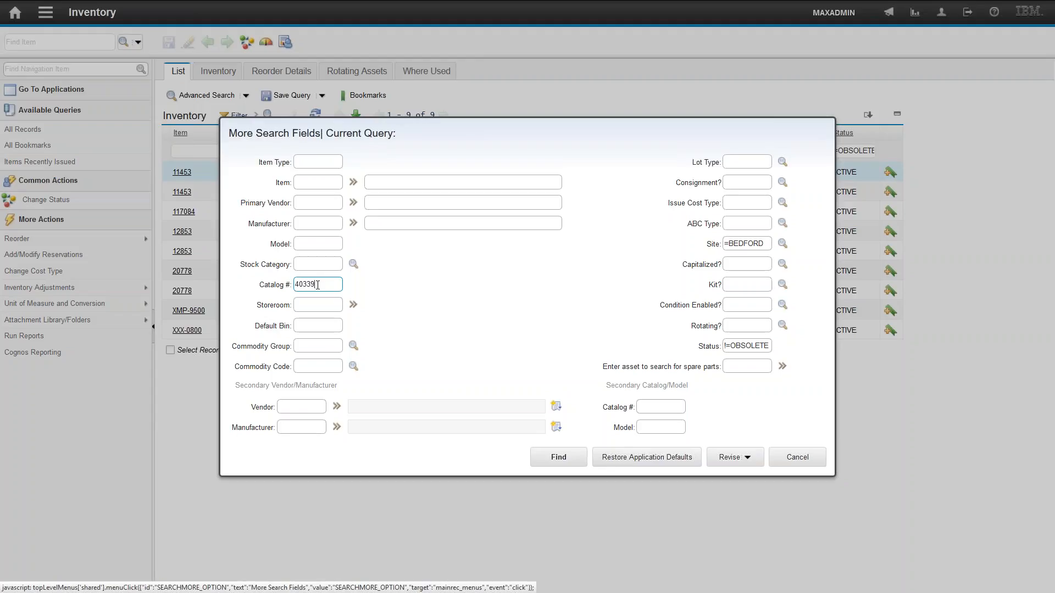
pyautogui.click(566, 462)
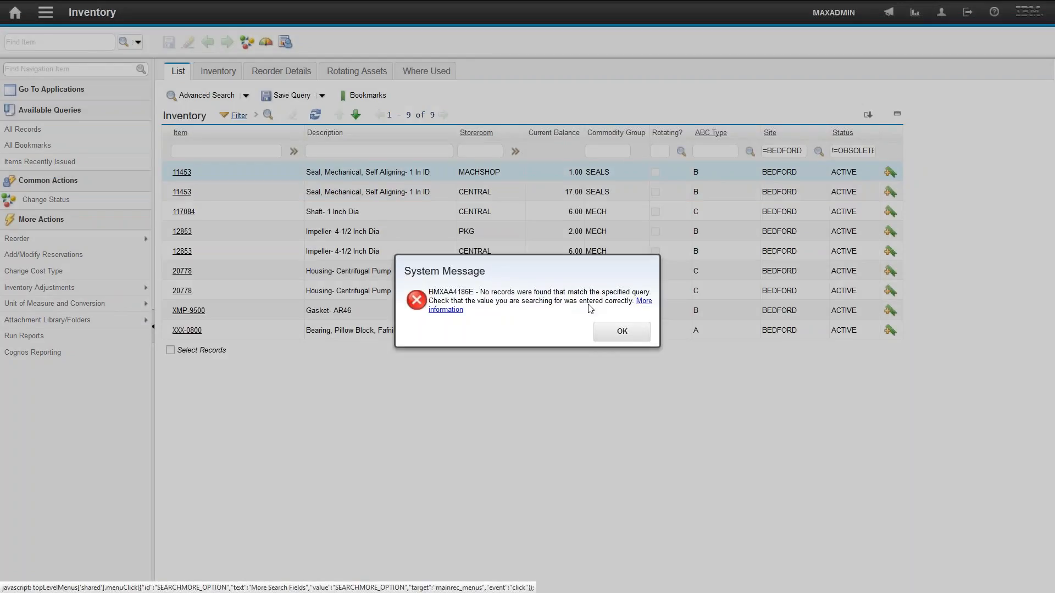
pyautogui.click(622, 333)
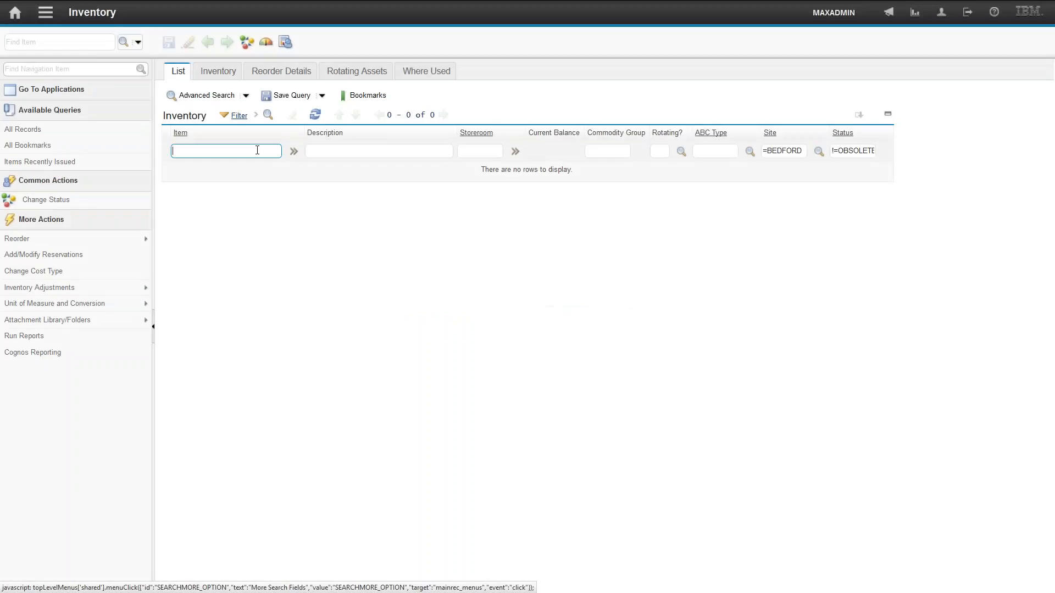
# - Clear the catalog number and search inventory by secondary vendor catalog number 40339 instead
pyautogui.click(137, 42)
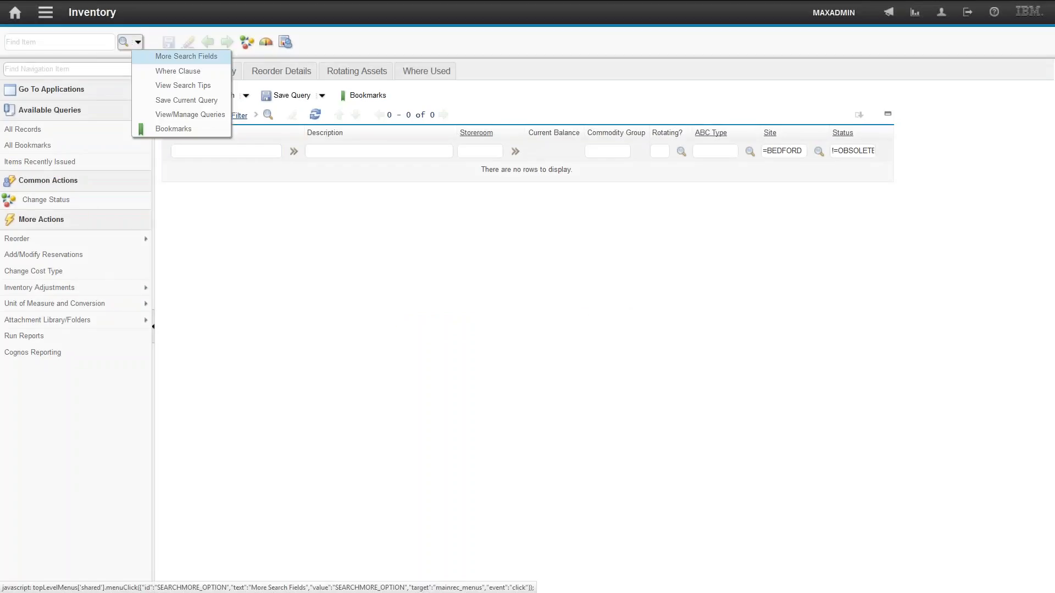
pyautogui.click(175, 56)
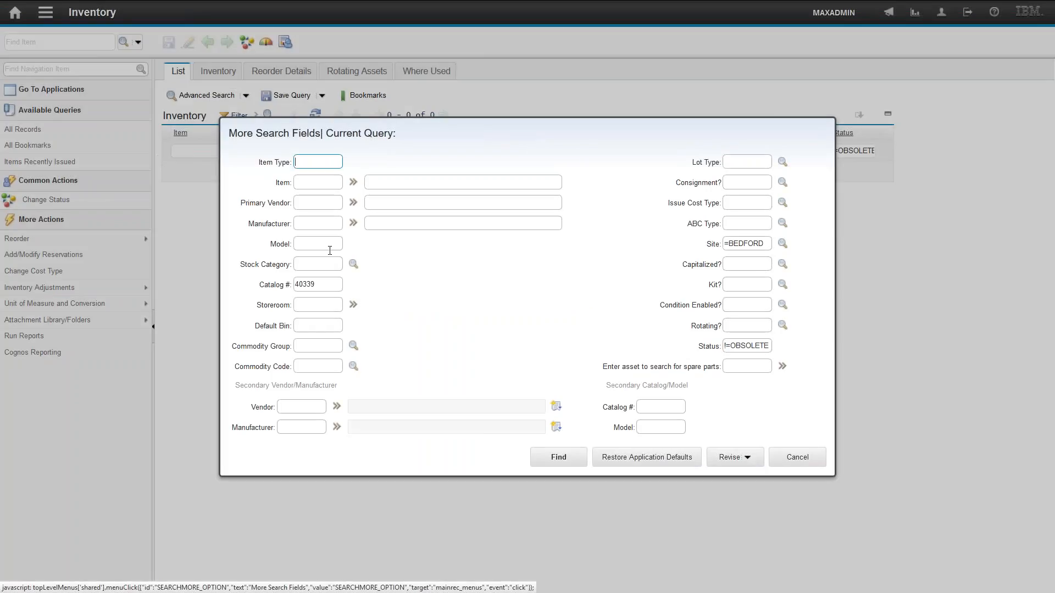
pyautogui.doubleClick(329, 281)
pyautogui.hotkey('ctrl', 'c')
pyautogui.press('BackSpace')
pyautogui.click(663, 405)
pyautogui.hotkey('ctrl', 'v')
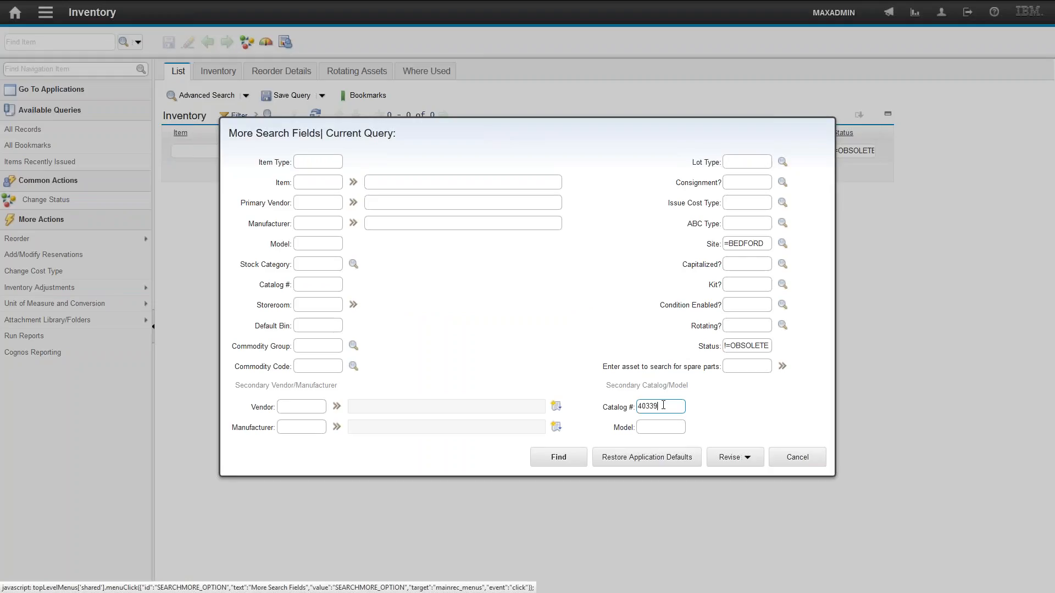
pyautogui.click(560, 461)
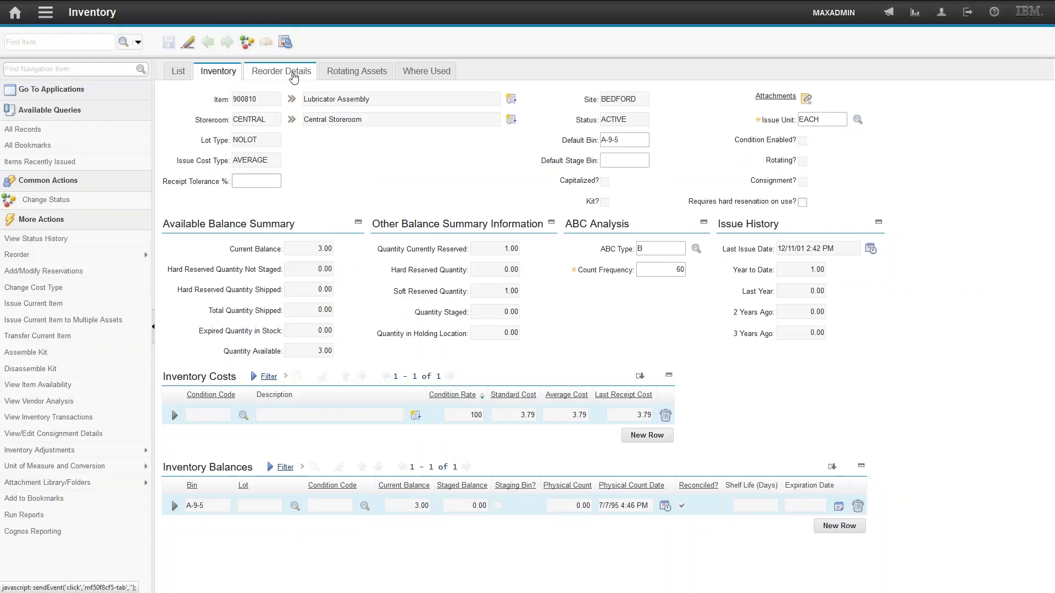
# - Examine the item's vendor catalog number on Reorder Details and view the where clause behind the search
pyautogui.click(294, 75)
pyautogui.doubleClick(403, 342)
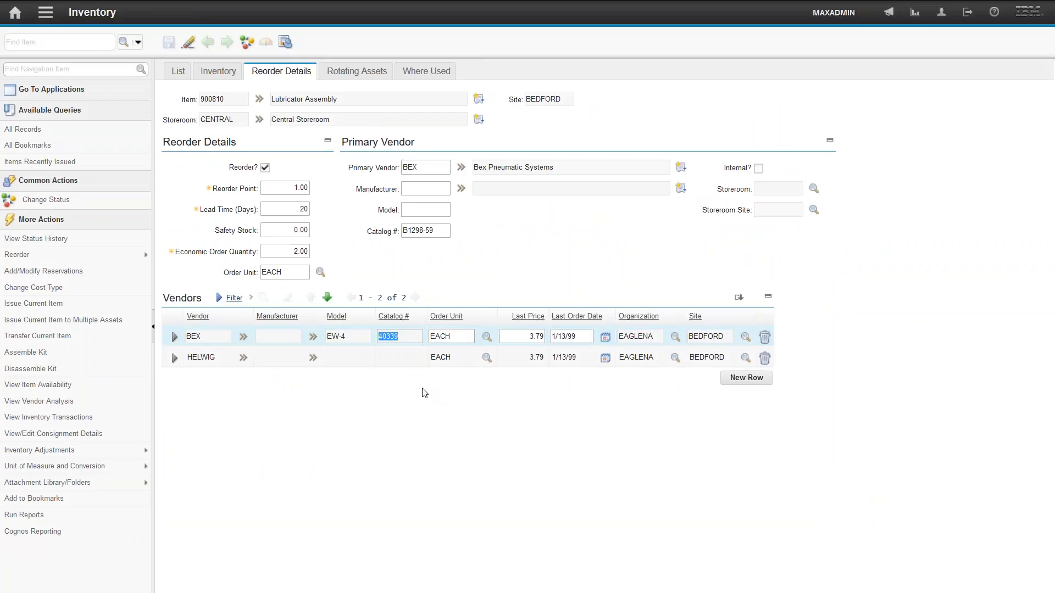
pyautogui.click(140, 42)
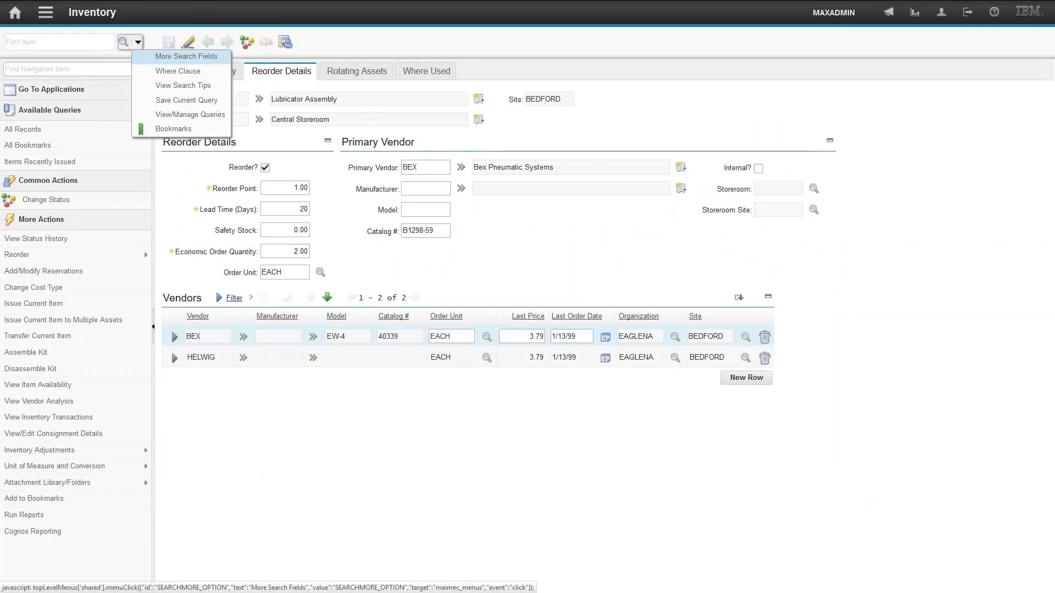
pyautogui.click(165, 69)
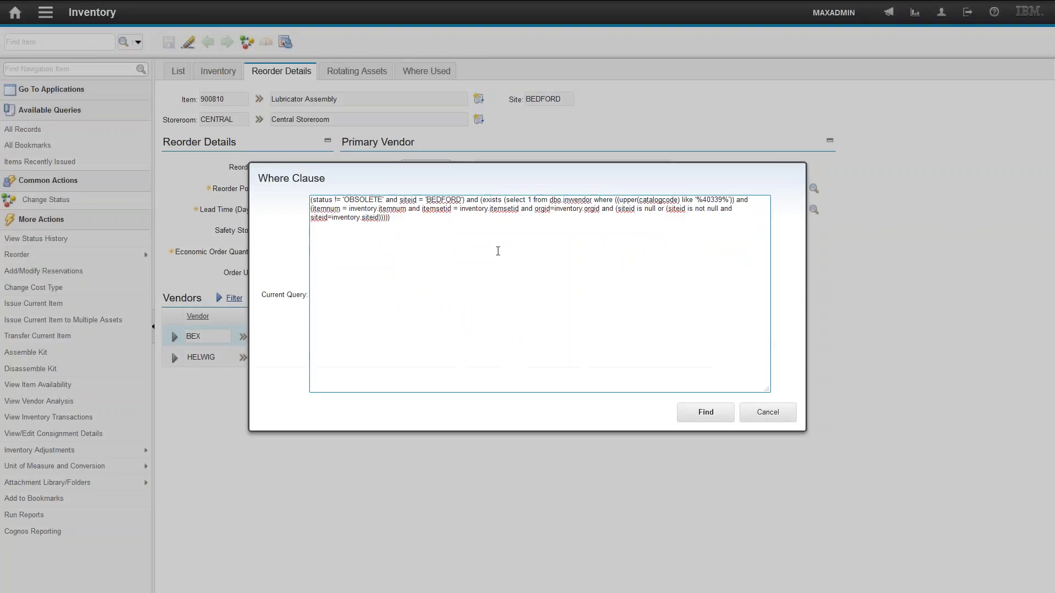
pyautogui.doubleClick(577, 200)
pyautogui.click(768, 412)
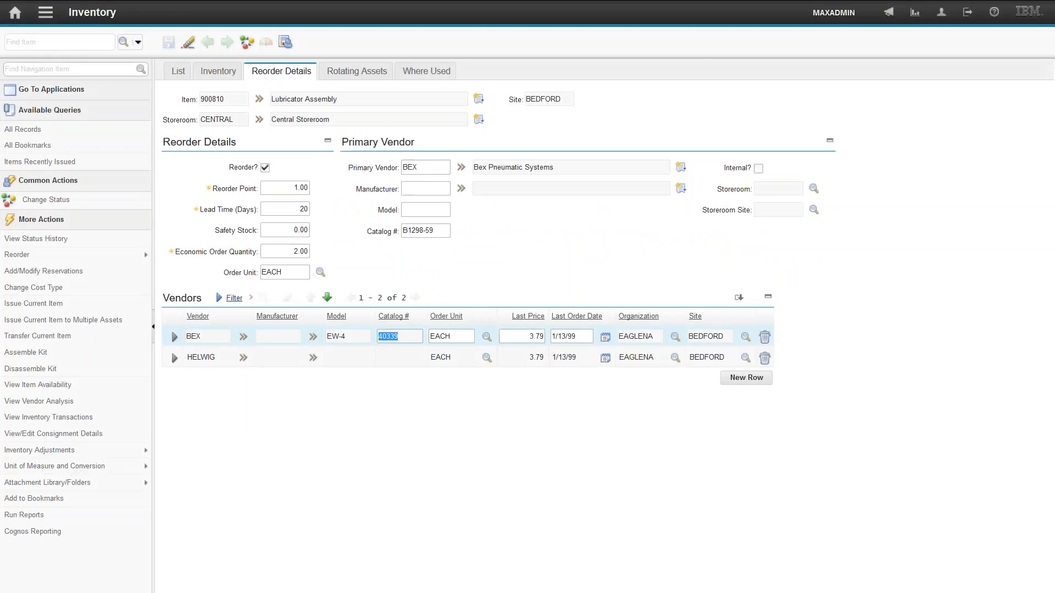
# - Open the Purchase Orders application
pyautogui.click(44, 14)
pyautogui.moveTo(103, 207)
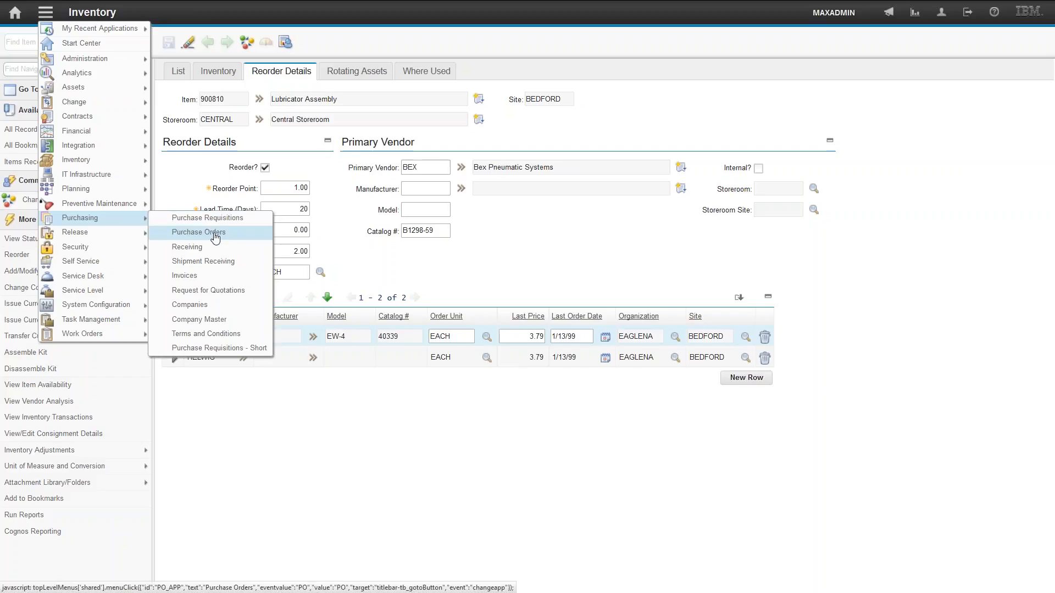
pyautogui.click(200, 231)
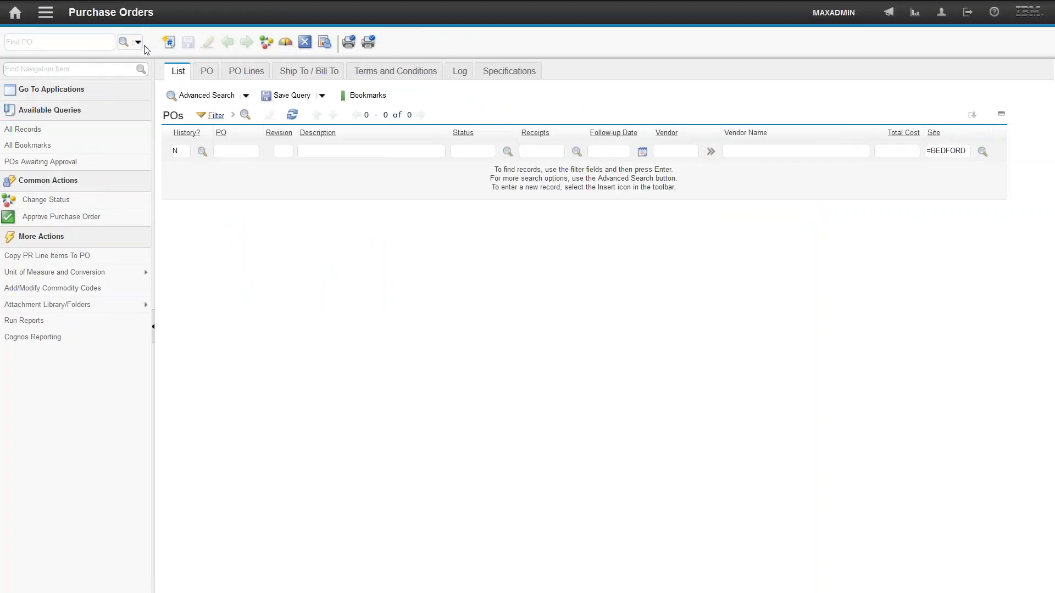
# - Search purchase orders for item 11453 through More Search Fields and open PO 1017's lines
pyautogui.click(138, 42)
pyautogui.click(175, 55)
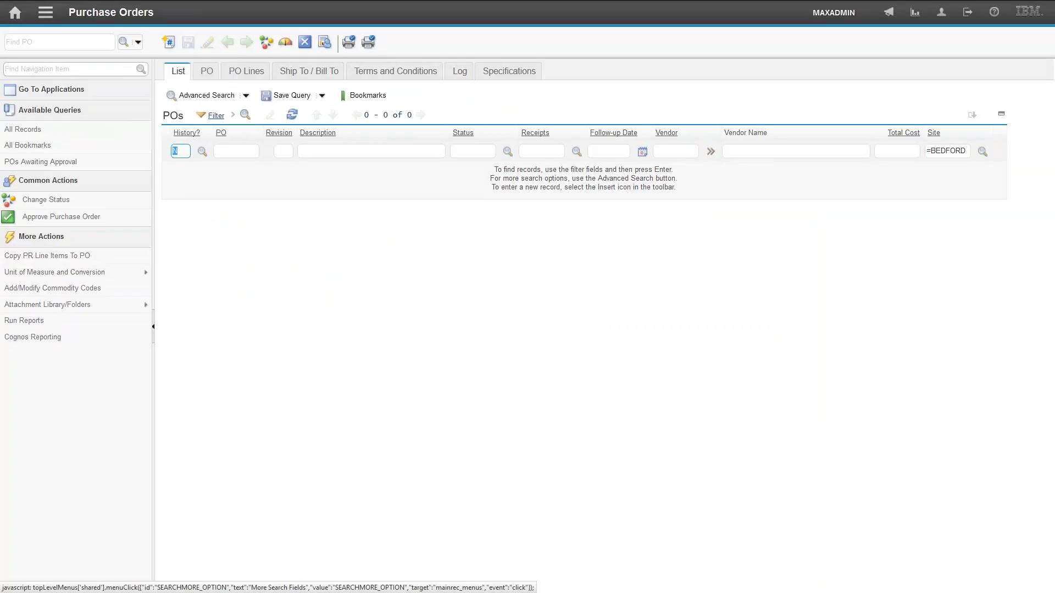
pyautogui.click(345, 249)
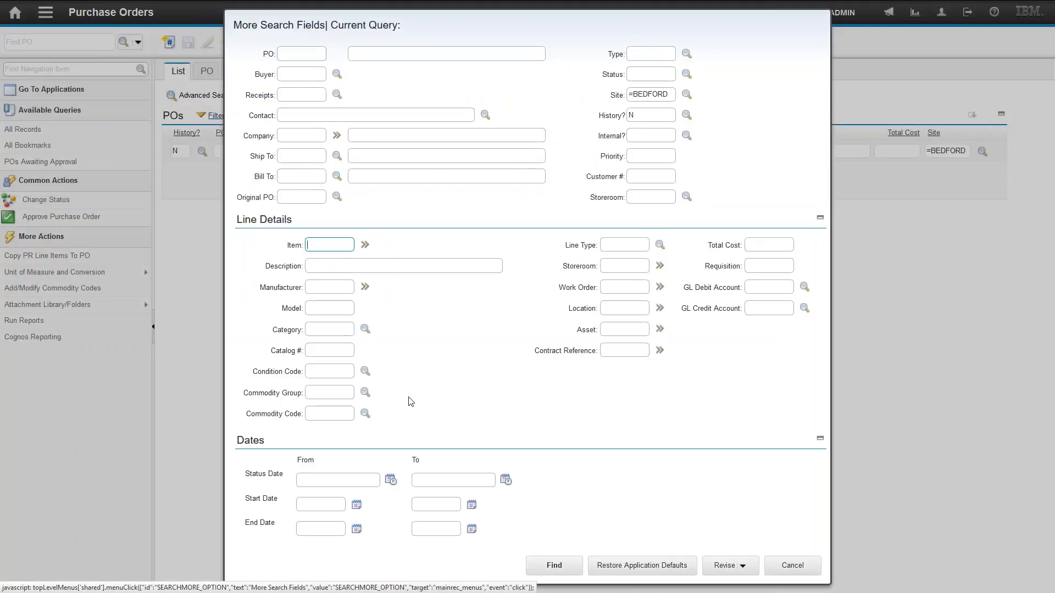
pyautogui.write('11453')
pyautogui.click(556, 567)
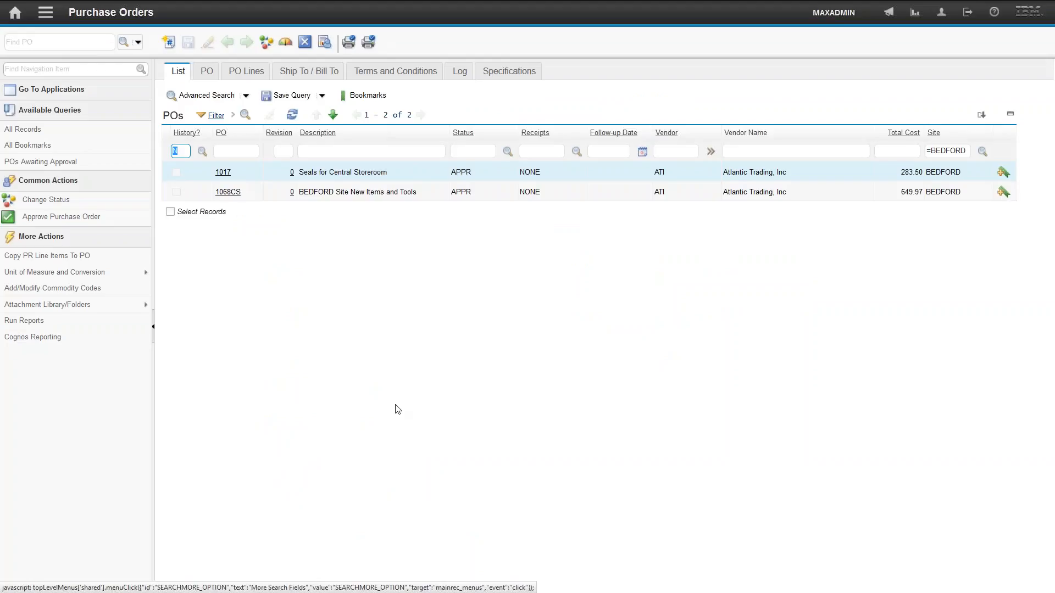
pyautogui.click(223, 172)
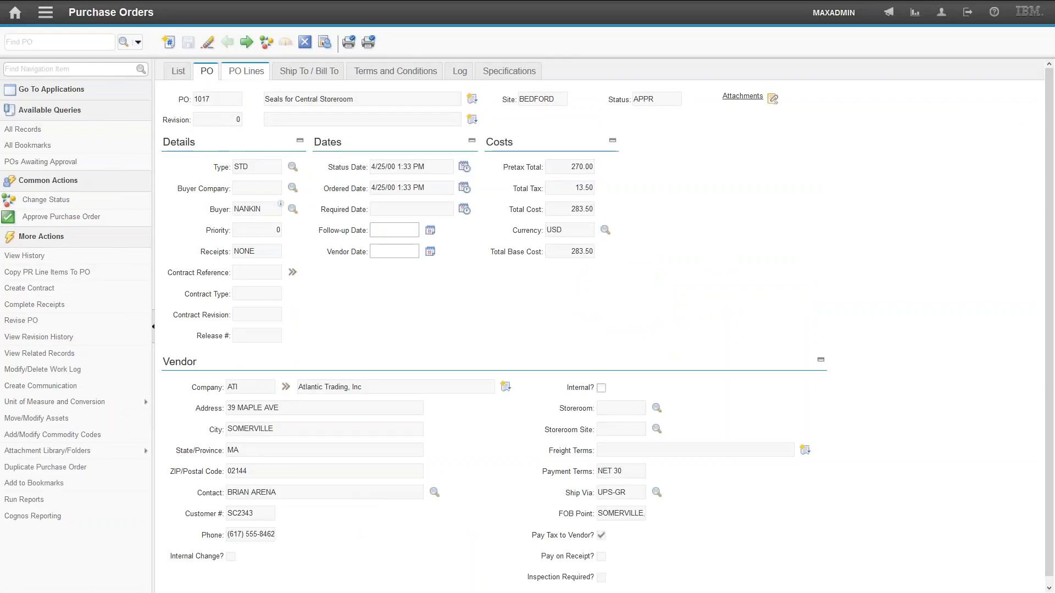
pyautogui.click(246, 71)
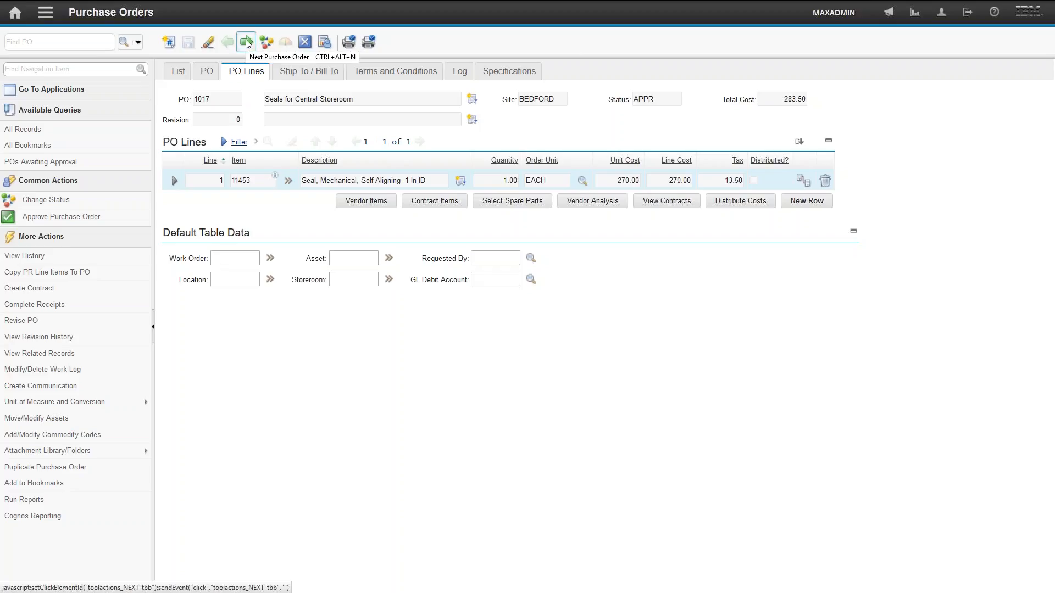
# - Open the Work Order Tracking application
pyautogui.click(47, 17)
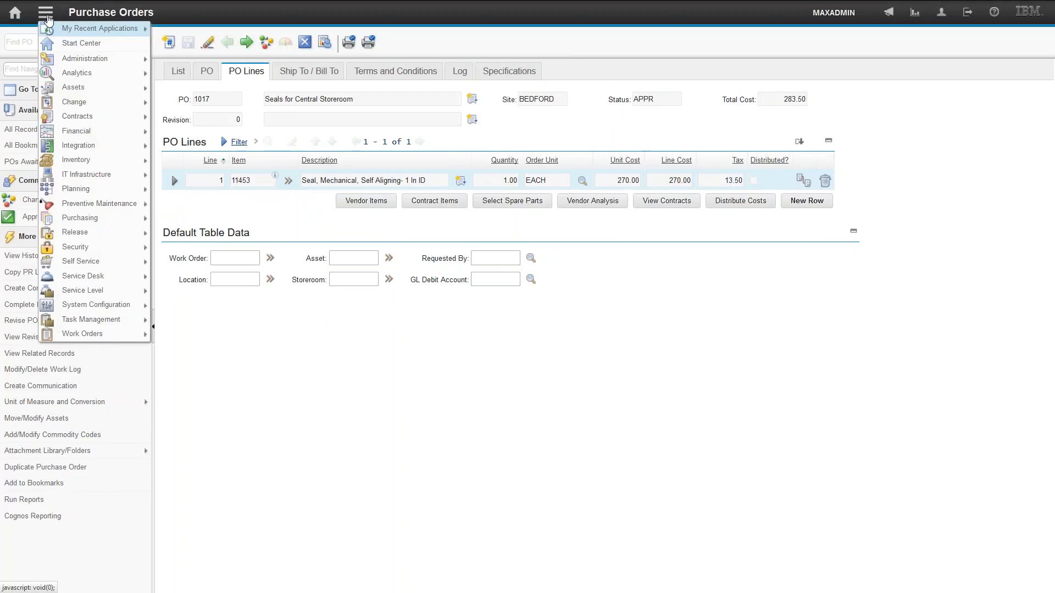
pyautogui.click(89, 332)
pyautogui.click(47, 17)
pyautogui.moveTo(134, 334)
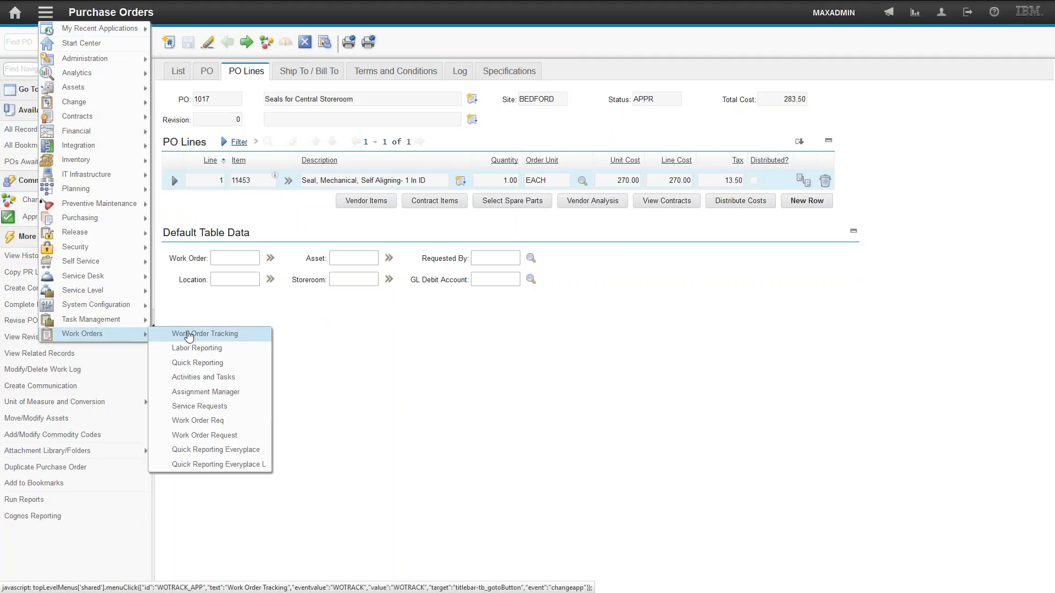
pyautogui.click(188, 334)
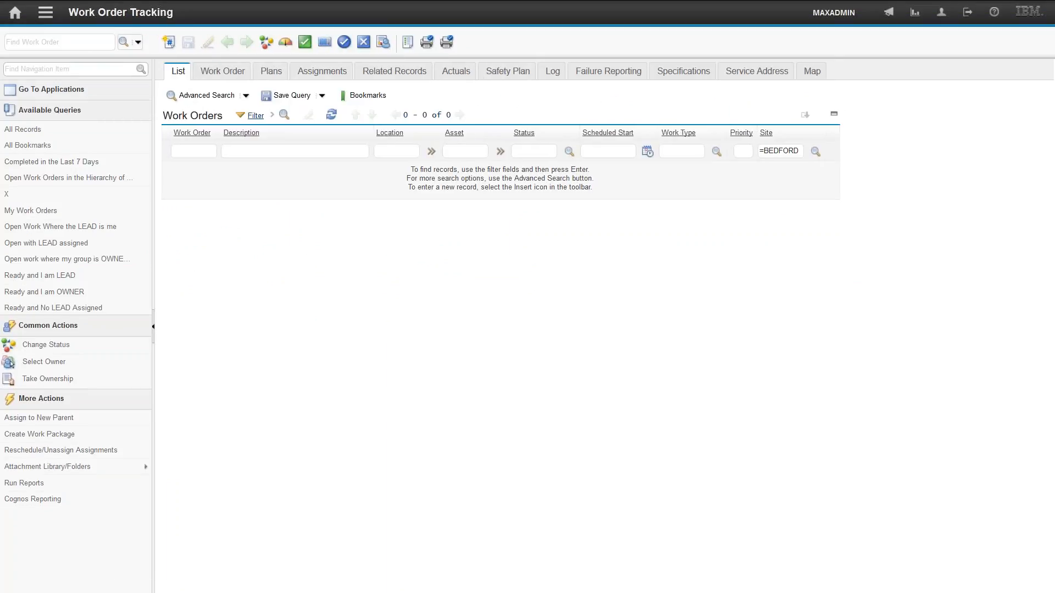
# - Filter work orders to those with a scheduled start after 1/1/06
pyautogui.click(267, 154)
pyautogui.click(255, 116)
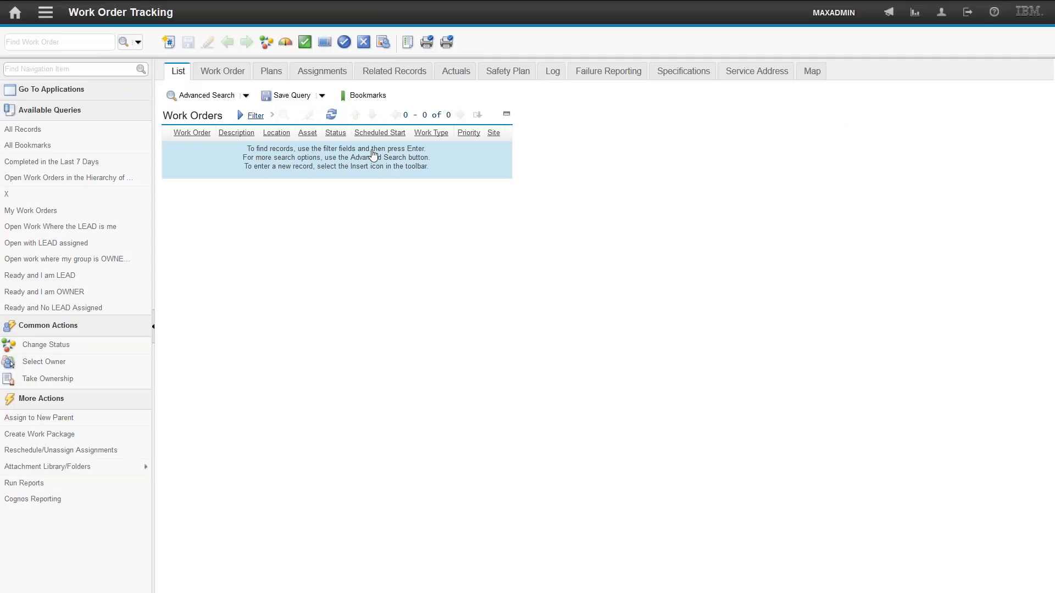
pyautogui.click(255, 121)
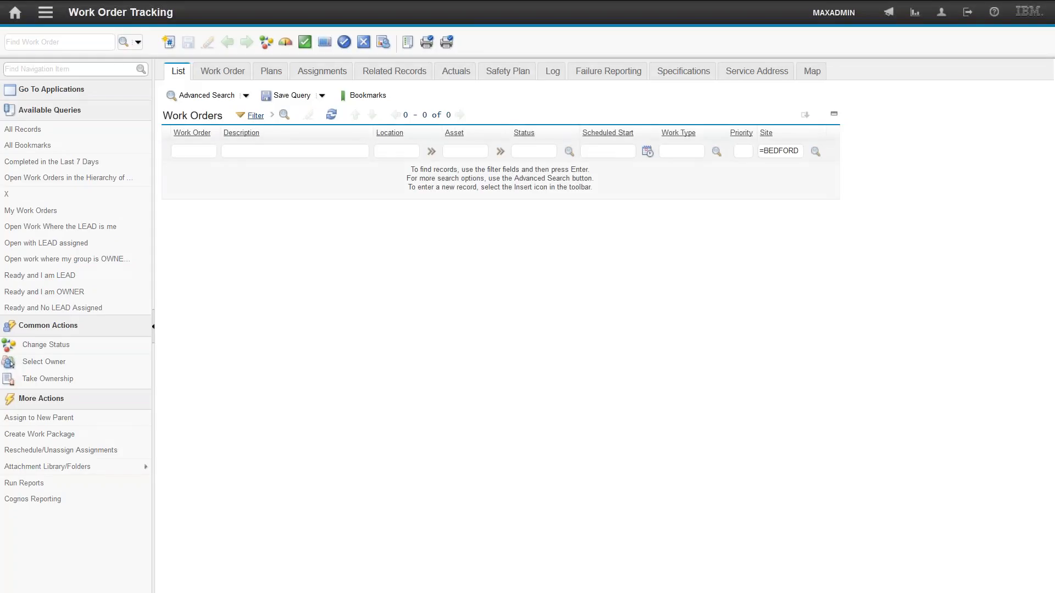
pyautogui.click(244, 118)
pyautogui.click(244, 117)
pyautogui.click(593, 150)
pyautogui.write('>1/1/06')
pyautogui.click(284, 114)
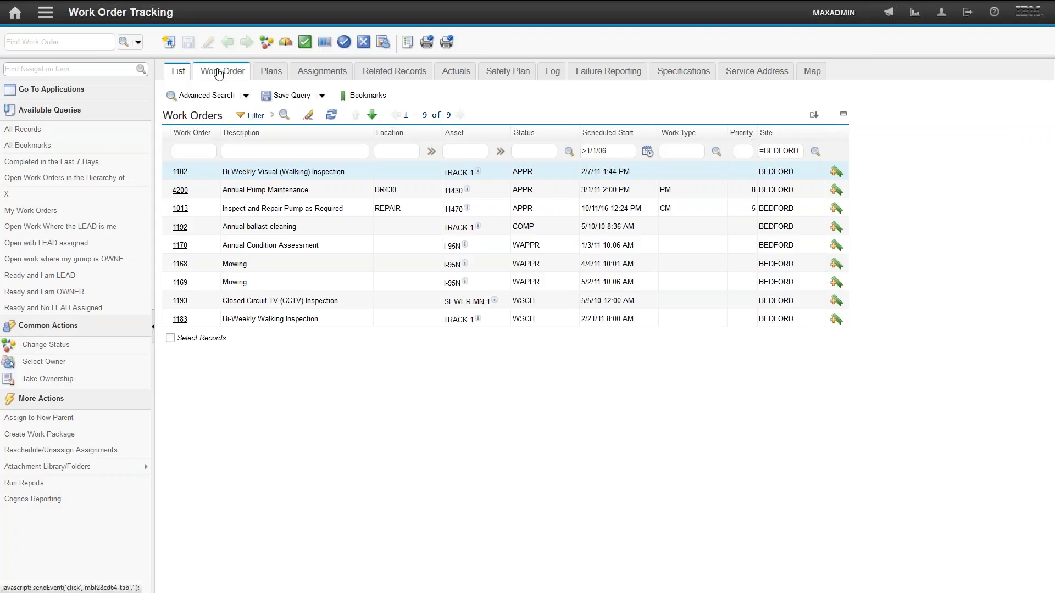
# - Restore search defaults and search work orders reported from 1/1/10 to 1/1/11 using More Search Fields
pyautogui.click(206, 95)
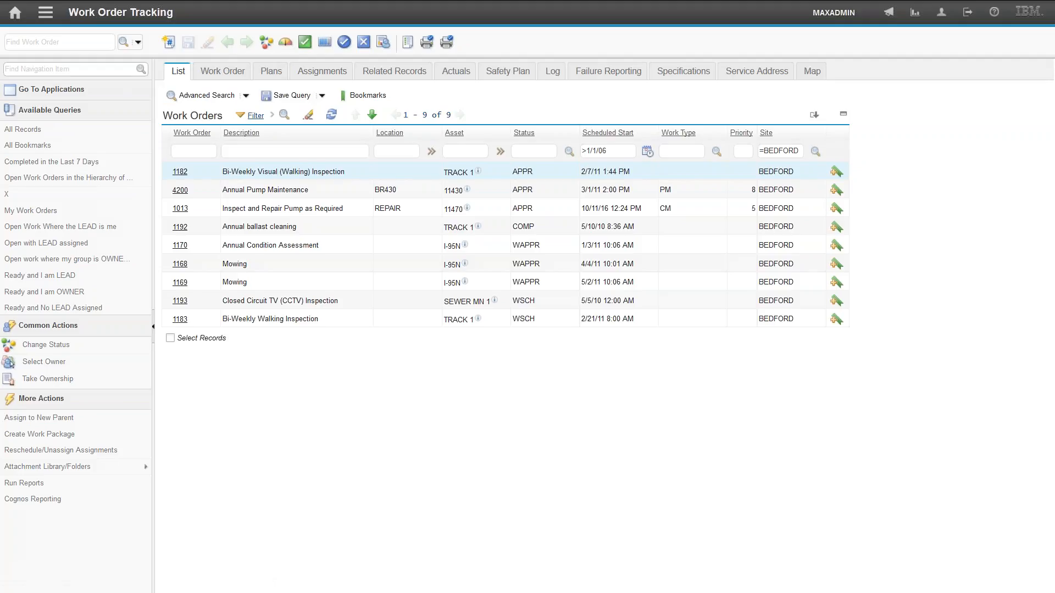
pyautogui.click(202, 473)
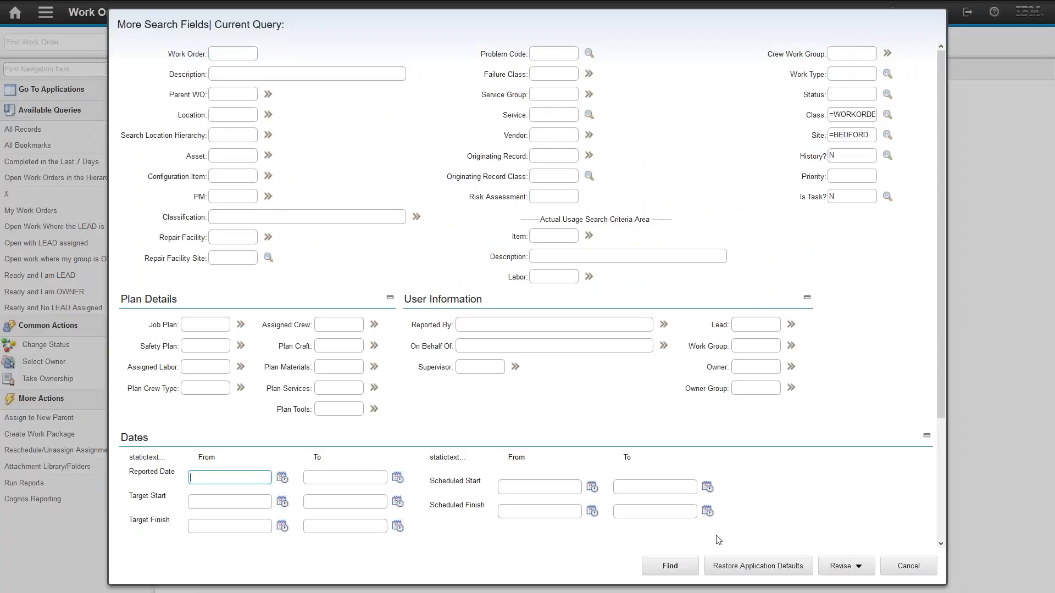
pyautogui.click(757, 566)
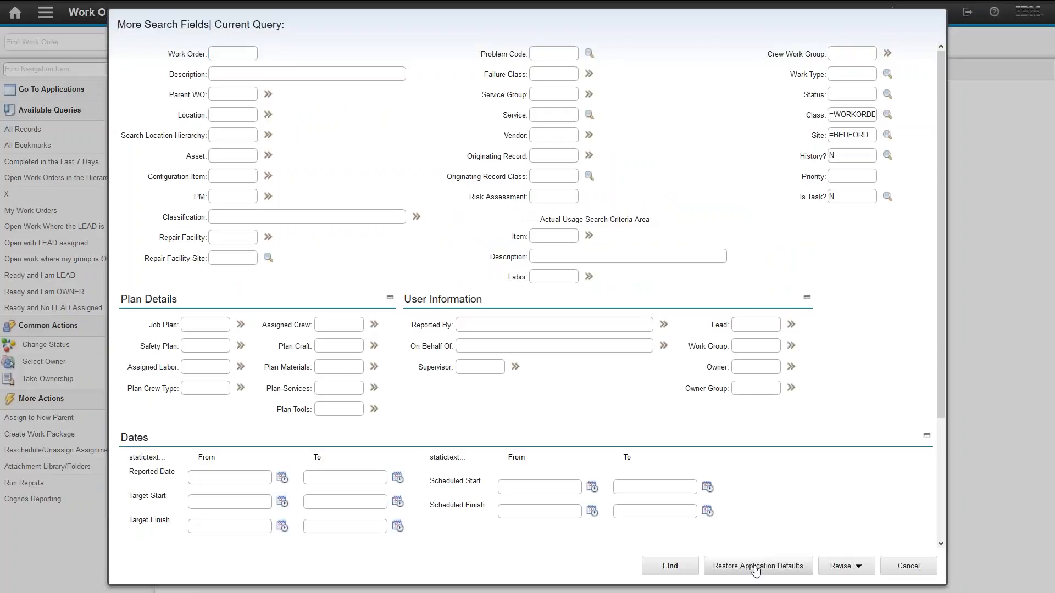
pyautogui.click(199, 477)
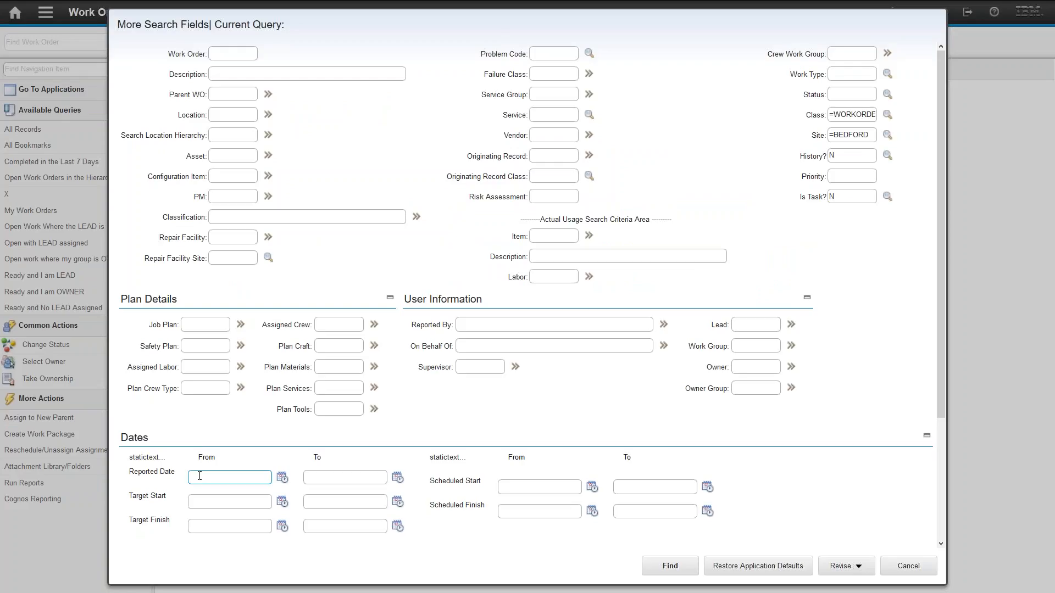
pyautogui.write('1/1/10')
pyautogui.press('Tab')
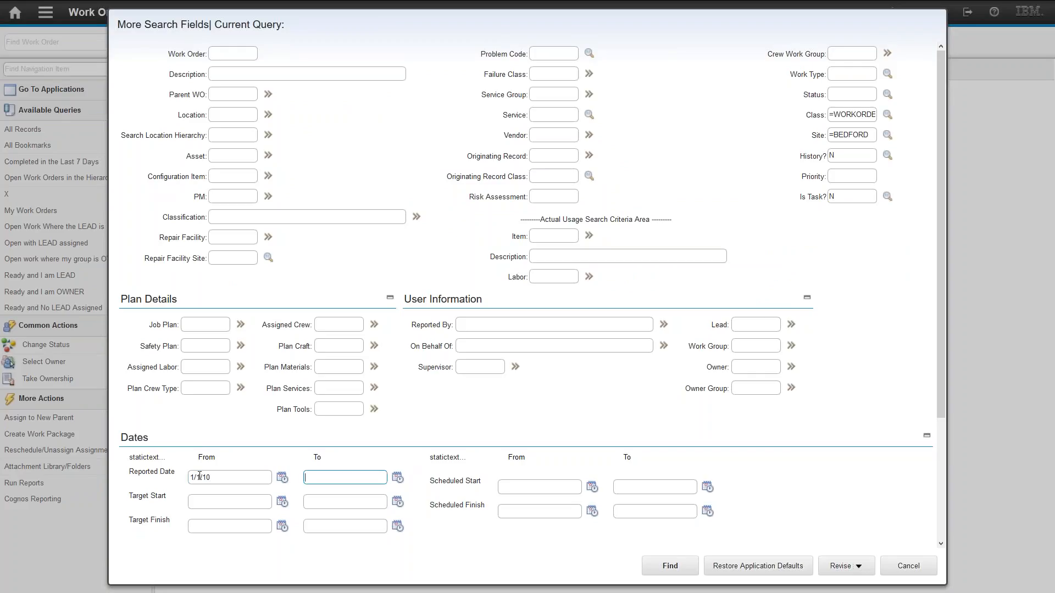
pyautogui.write('1/1/11')
pyautogui.click(670, 565)
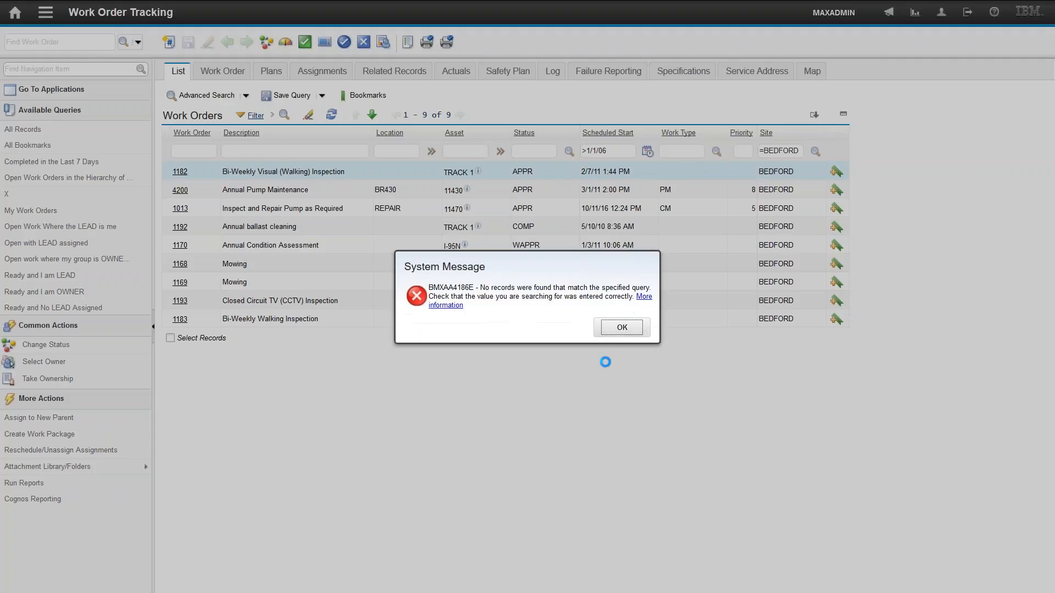
pyautogui.click(621, 327)
# - Open the where clause of the current work order query and close it
pyautogui.click(246, 97)
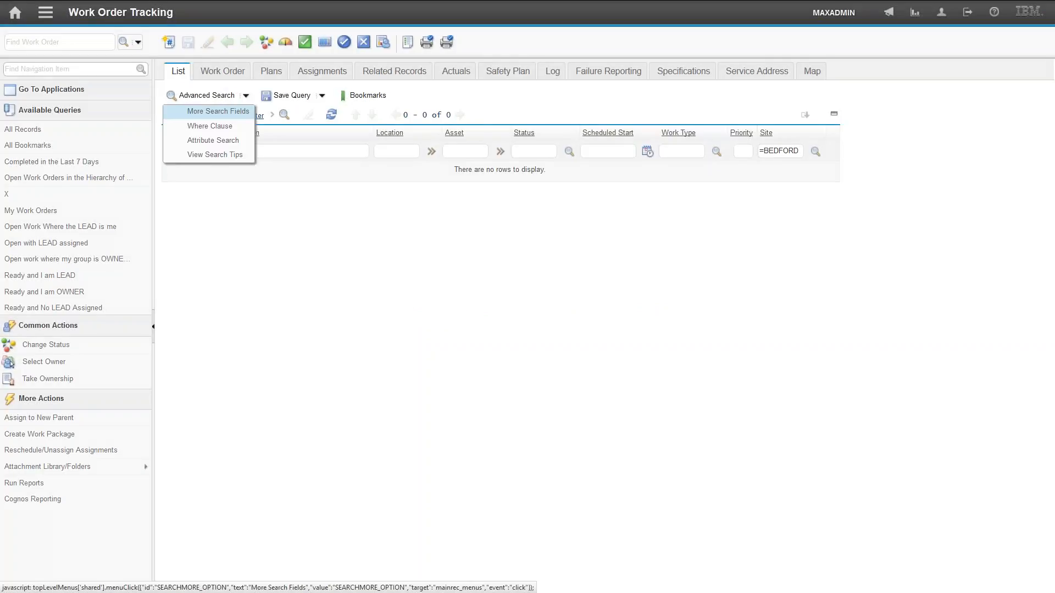
pyautogui.click(206, 127)
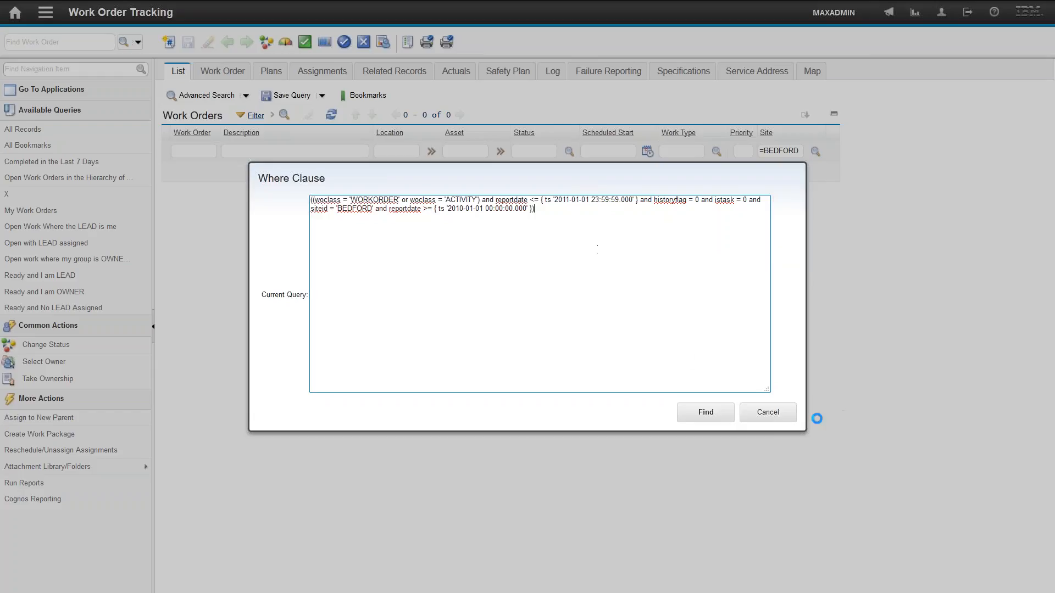
pyautogui.click(769, 415)
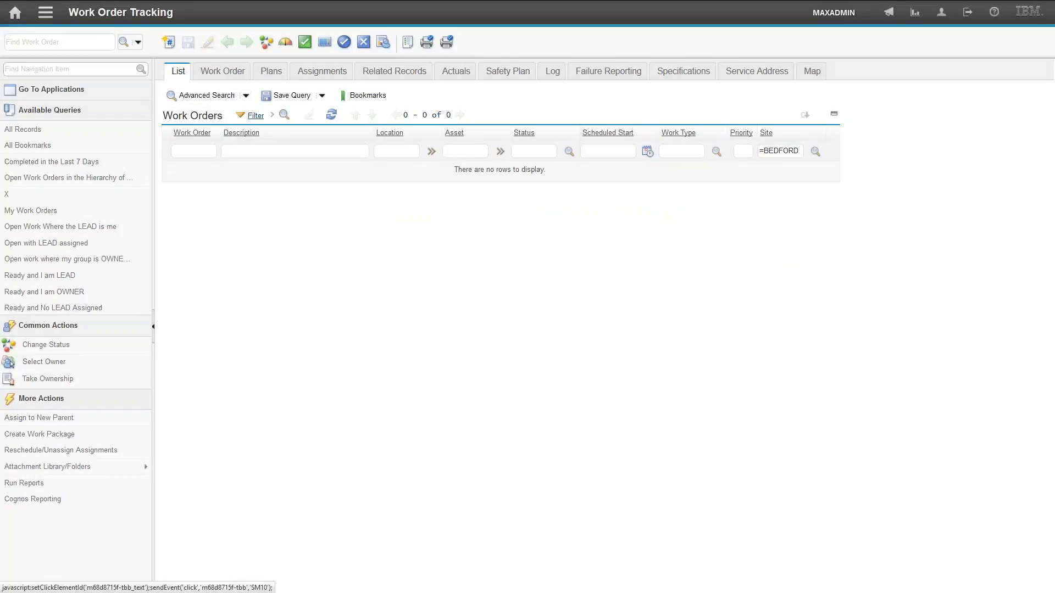
# - Restore search defaults and search work orders at location BOILER, picked through the location drilldown
pyautogui.click(203, 95)
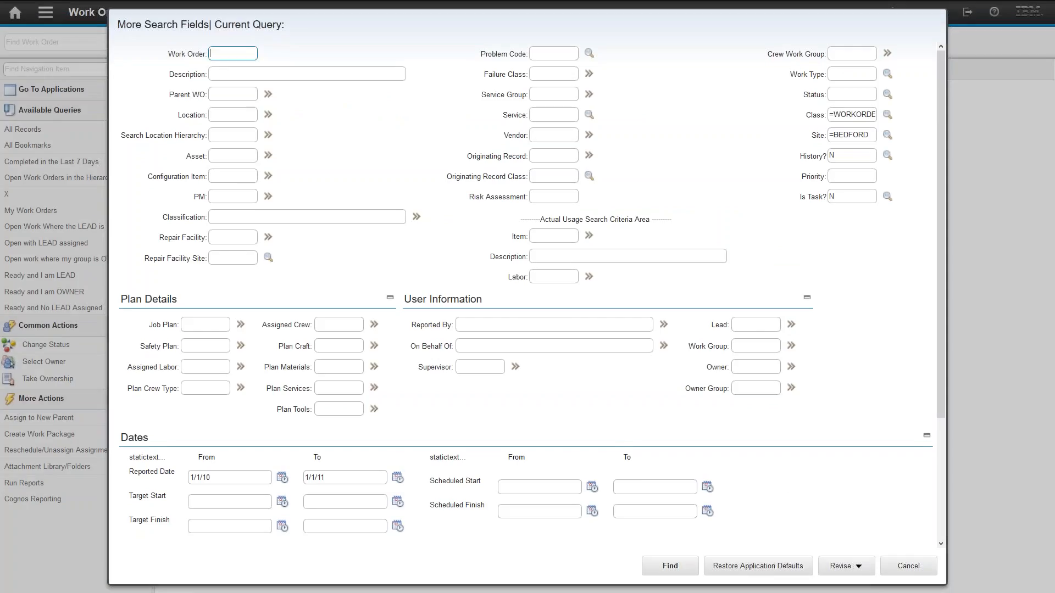
pyautogui.click(749, 569)
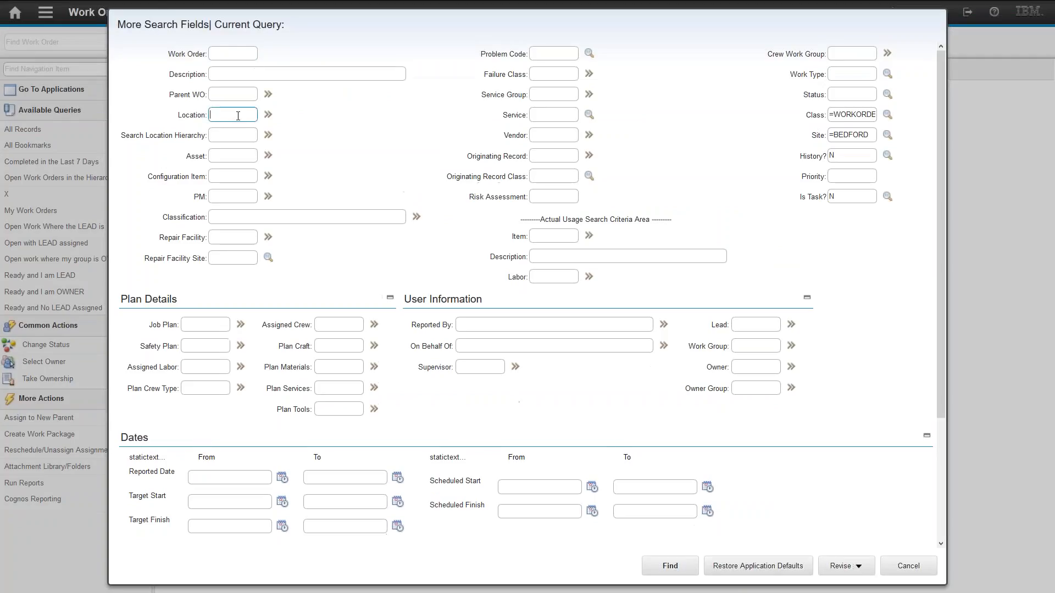
pyautogui.write('boile')
pyautogui.press('BackSpace')
pyautogui.press('BackSpace')
pyautogui.press('BackSpace')
pyautogui.press('BackSpace')
pyautogui.press('BackSpace')
pyautogui.click(269, 114)
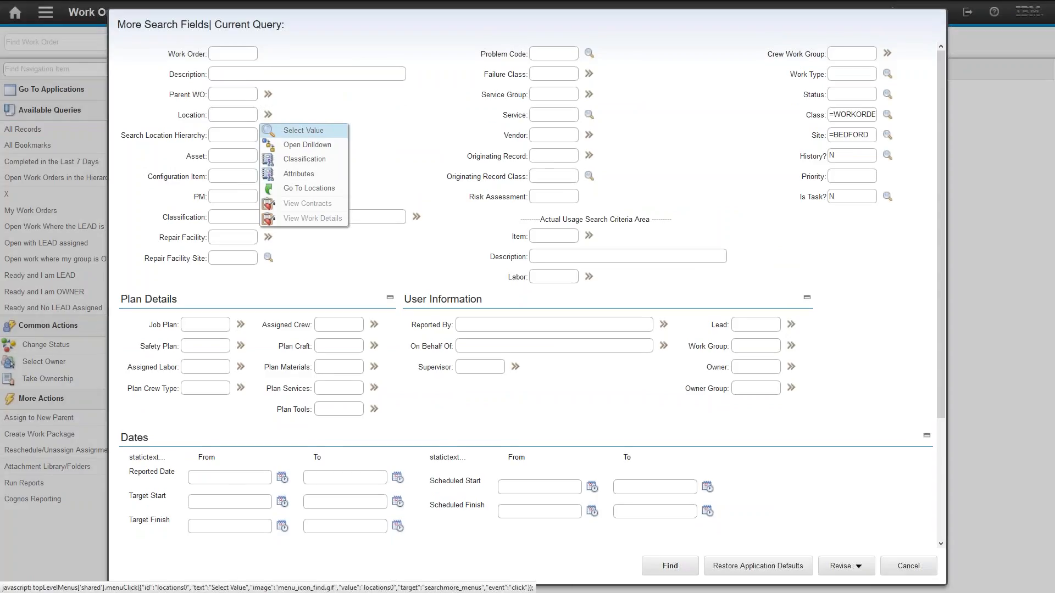
pyautogui.click(328, 148)
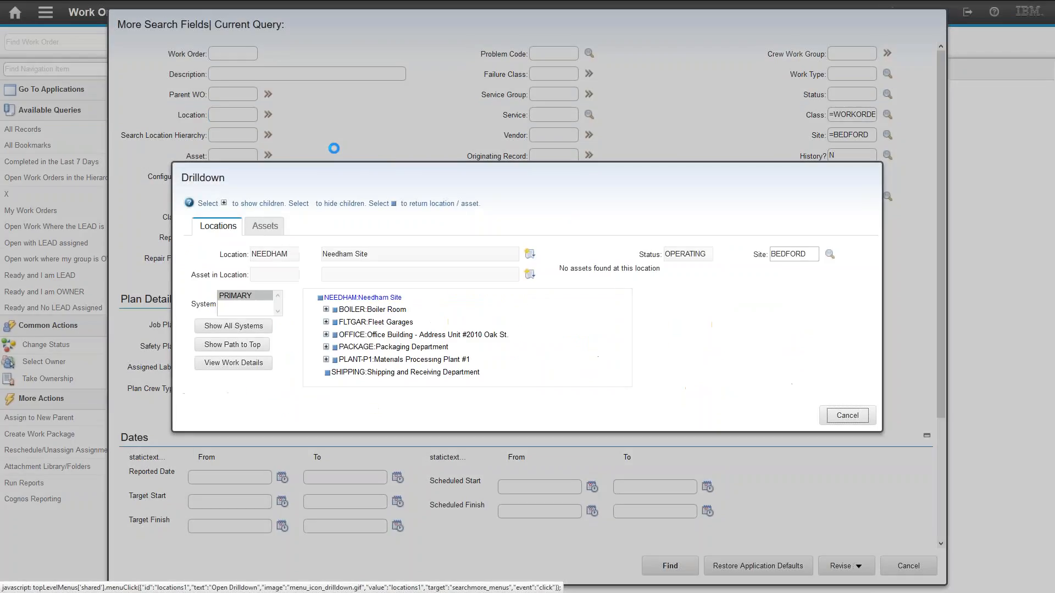
pyautogui.click(335, 310)
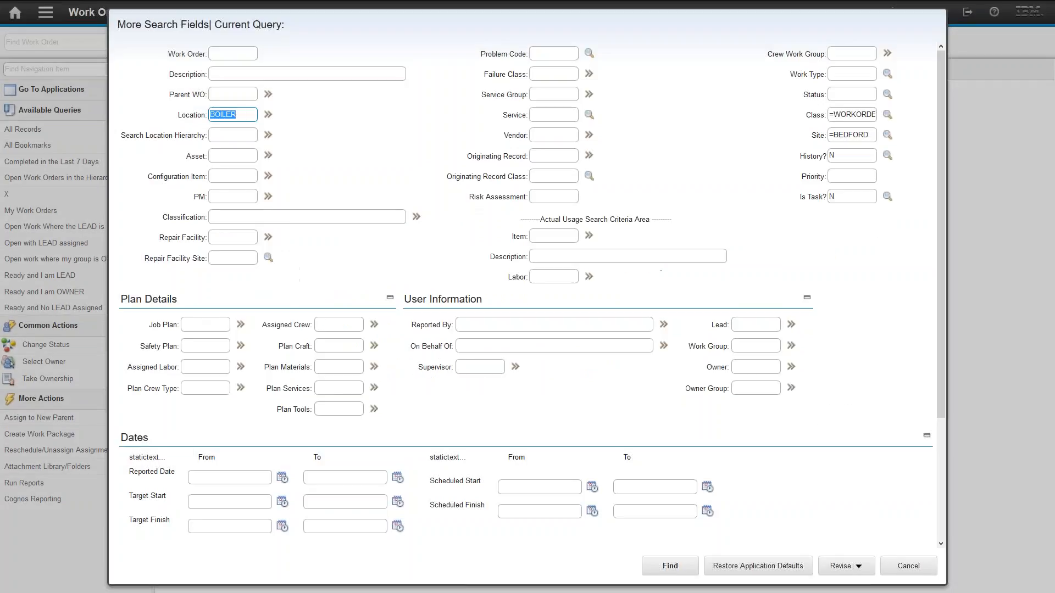
pyautogui.click(667, 567)
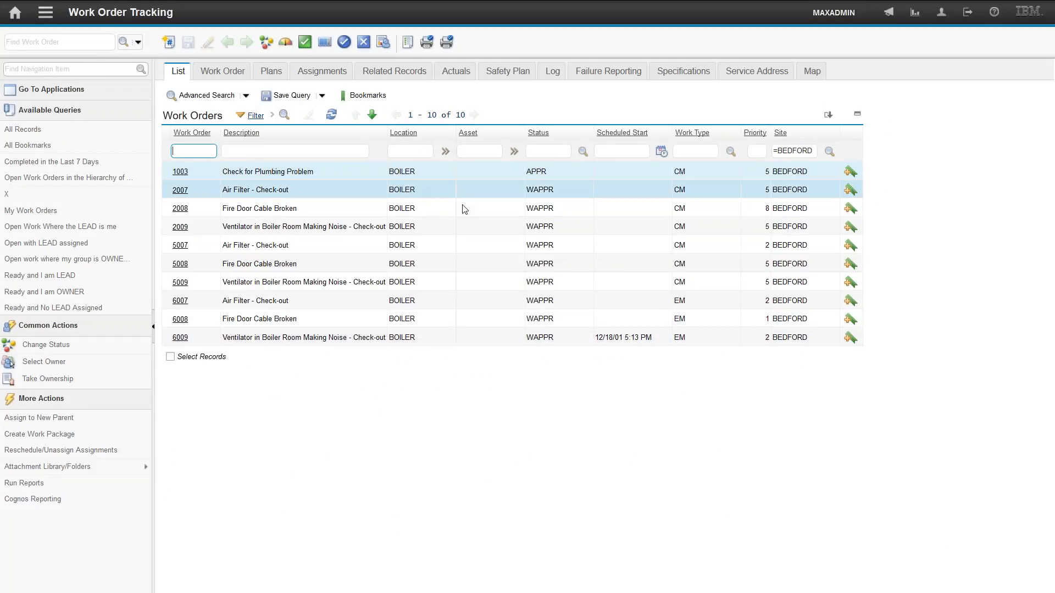
# - Search work orders within the BOILER location hierarchy instead of the exact BOILER location
pyautogui.click(203, 95)
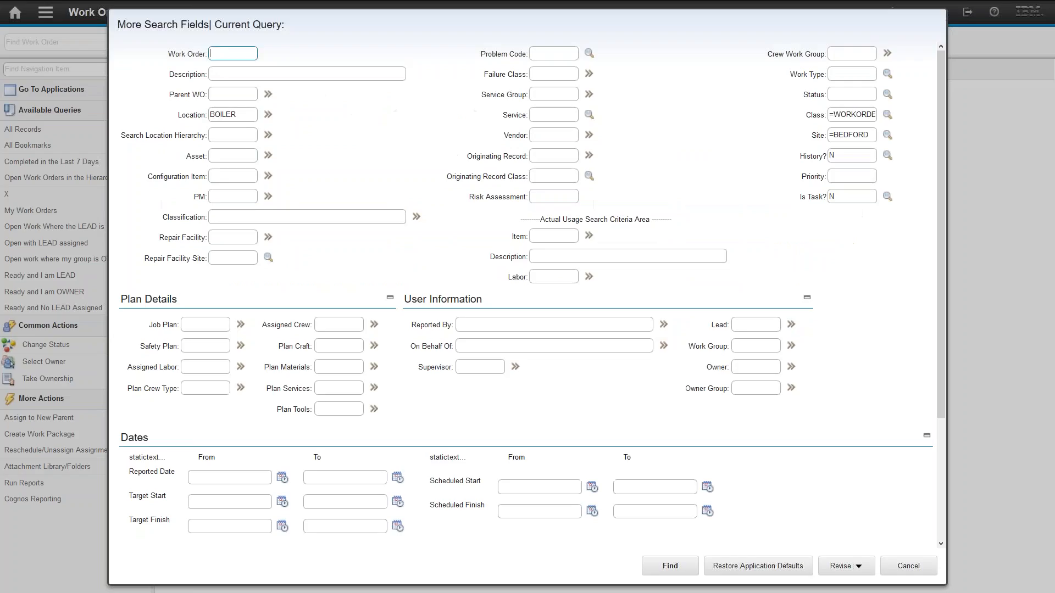
pyautogui.doubleClick(252, 116)
pyautogui.hotkey('ctrl', 'c')
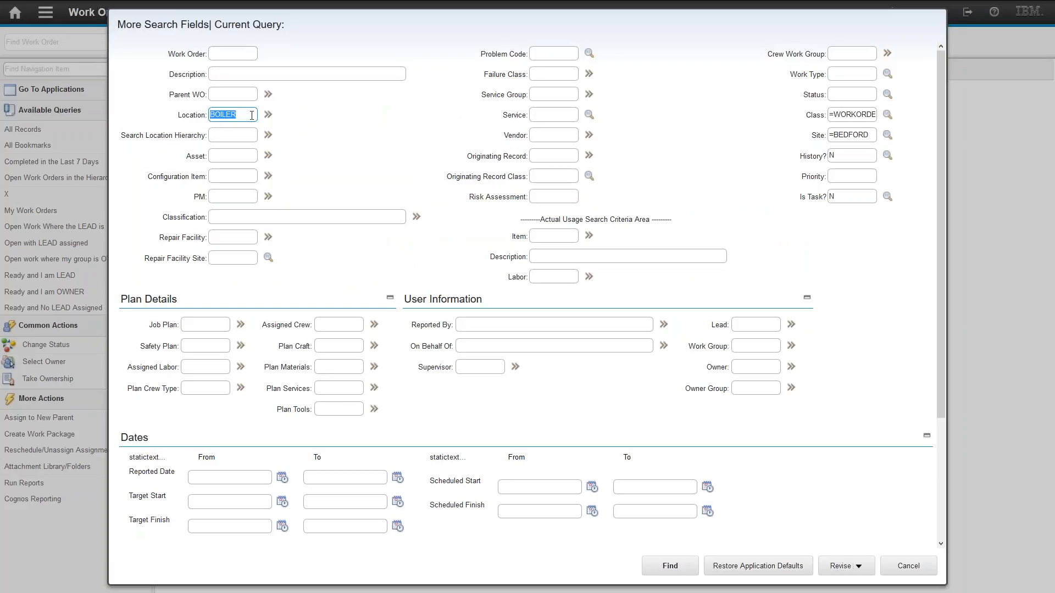
pyautogui.press('BackSpace')
pyautogui.click(239, 135)
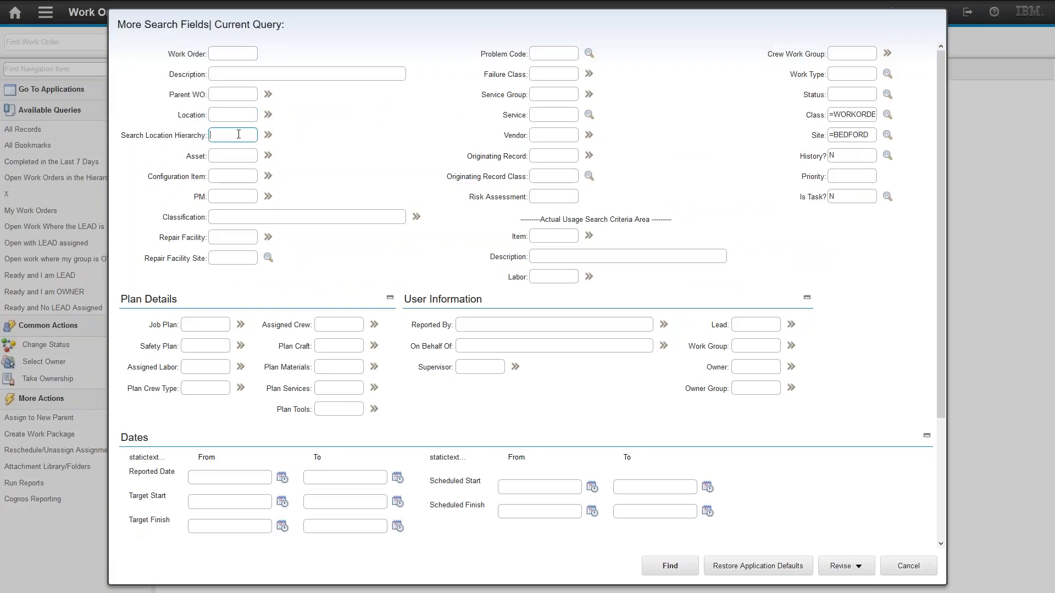
pyautogui.hotkey('ctrl', 'v')
pyautogui.click(670, 566)
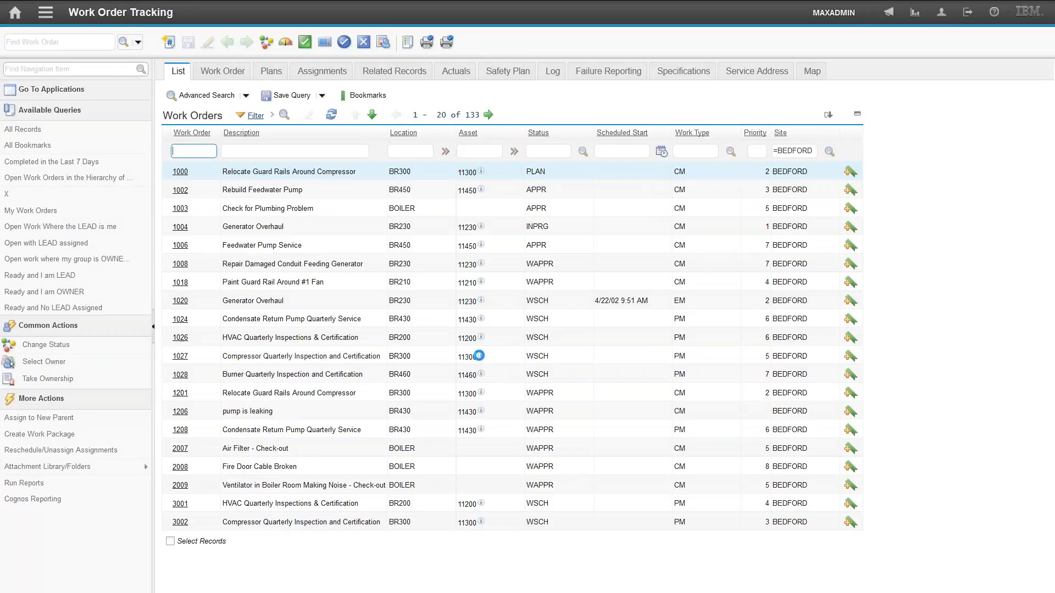
# - Open the where clause of the location hierarchy query and close it
pyautogui.moveTo(480, 357)
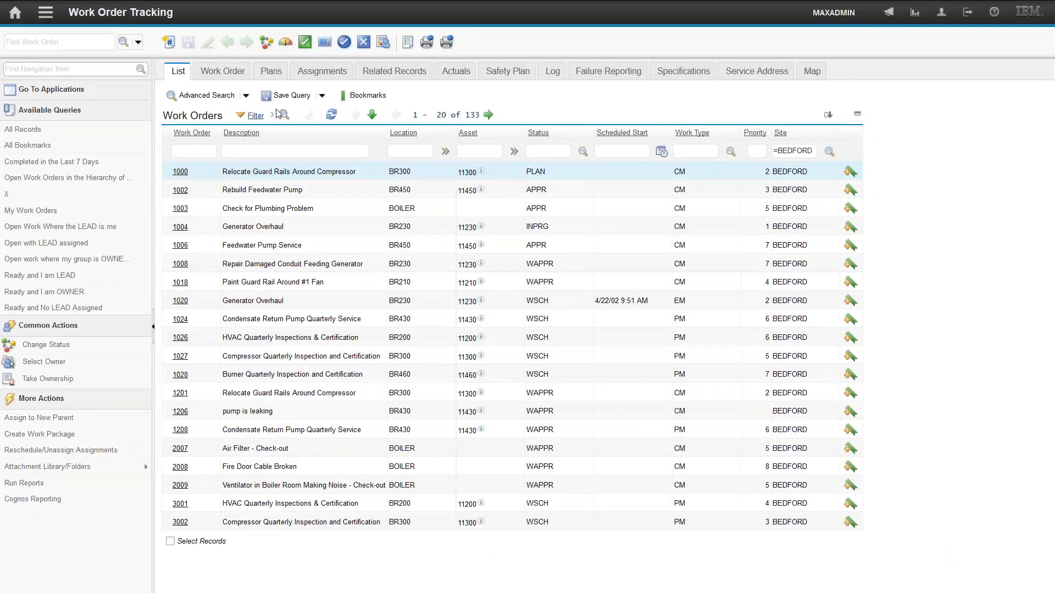
pyautogui.click(246, 97)
pyautogui.click(198, 124)
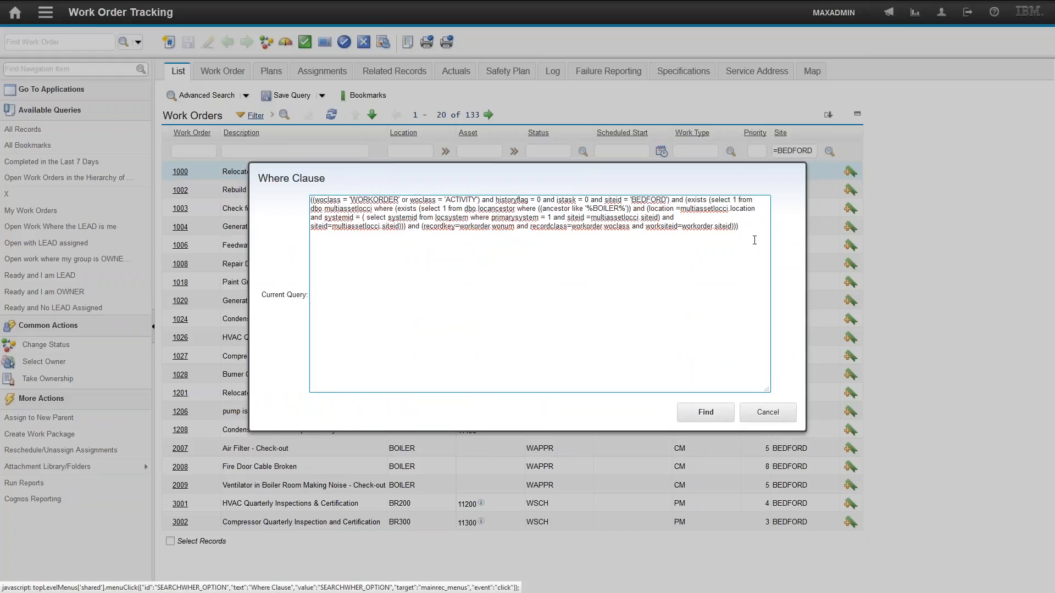
pyautogui.click(756, 415)
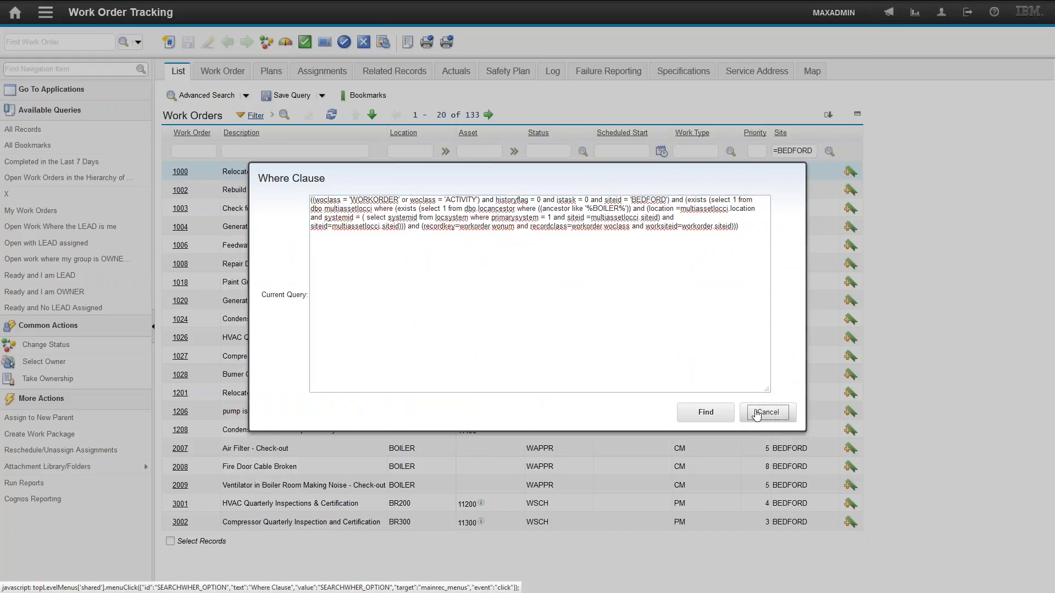
# - Filter work orders by status =appr, =plan
pyautogui.click(542, 151)
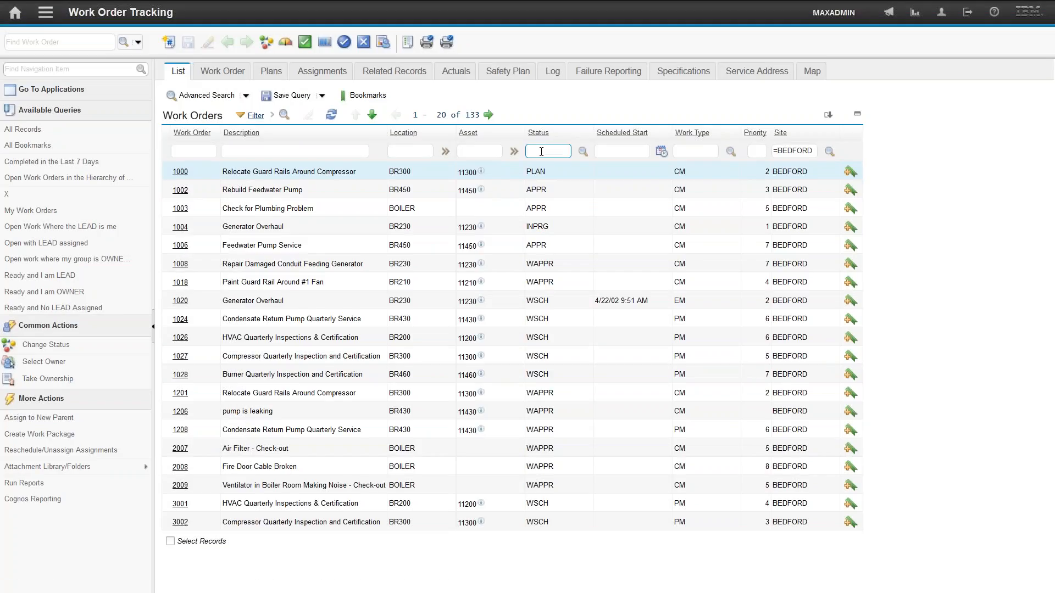
pyautogui.write('=appr, =plan')
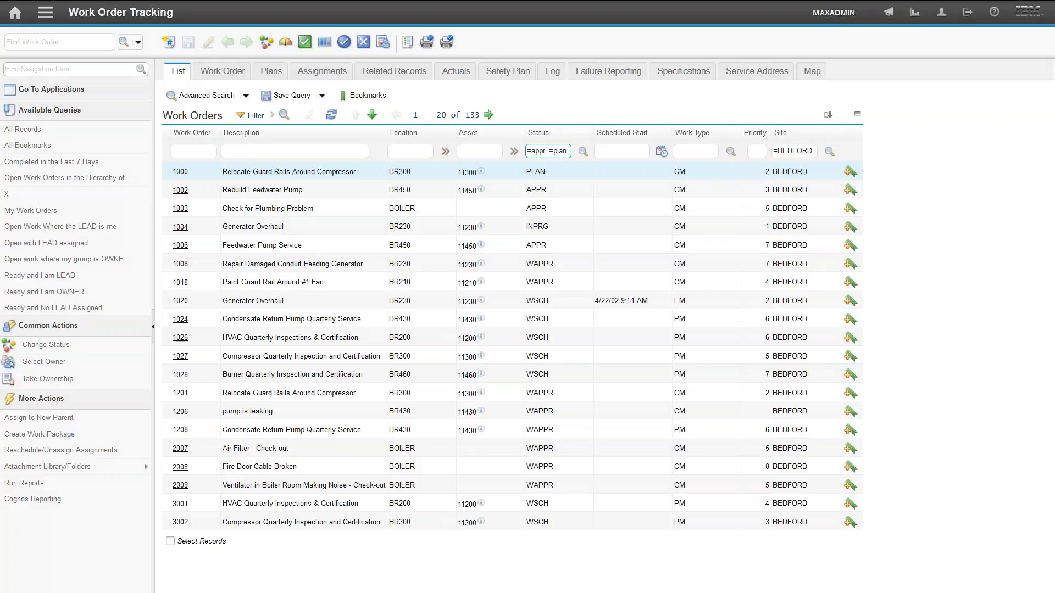
pyautogui.press('Return')
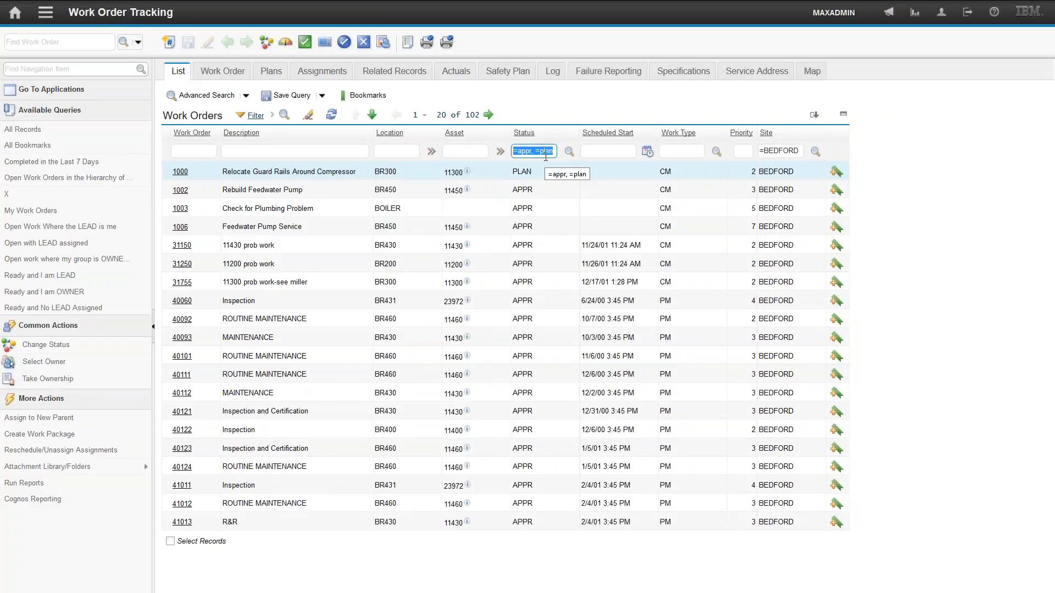
# - Clear the status filter, pick APPR and PLAN from the status value list, and apply the filter
pyautogui.press('BackSpace')
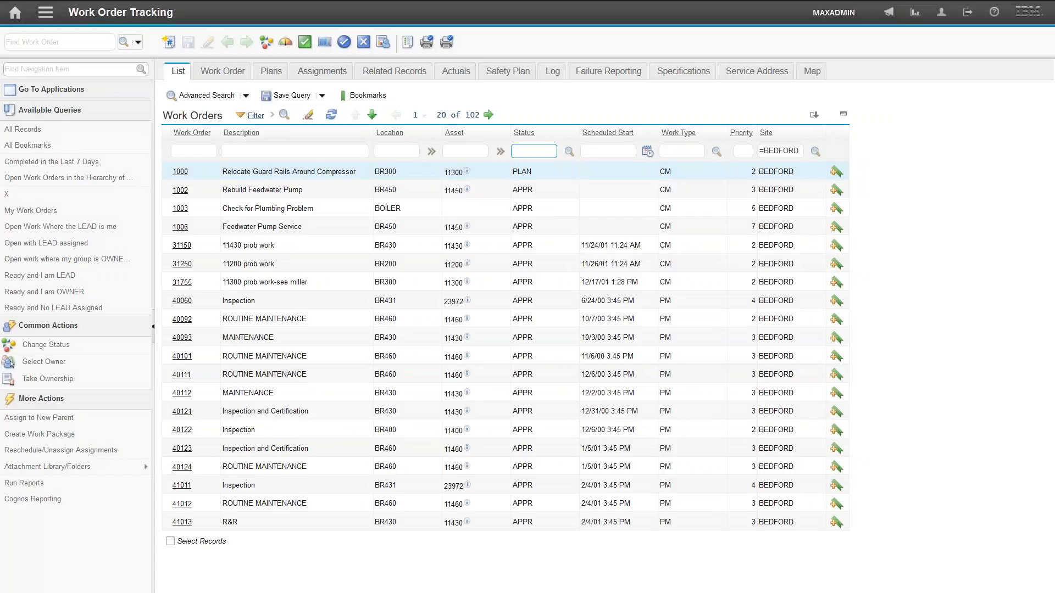
pyautogui.click(569, 151)
pyautogui.click(583, 151)
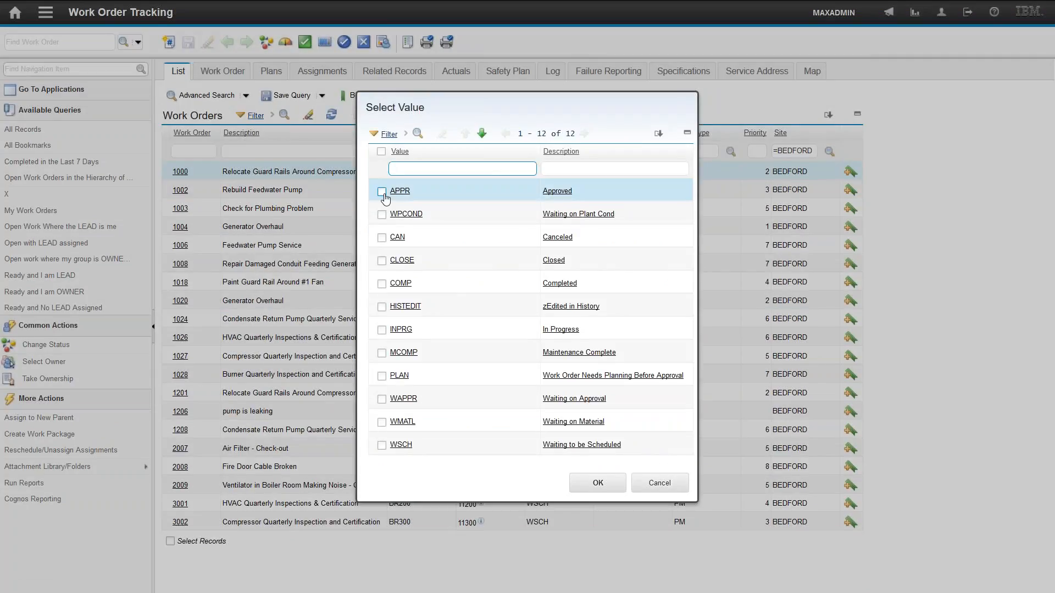
pyautogui.click(381, 192)
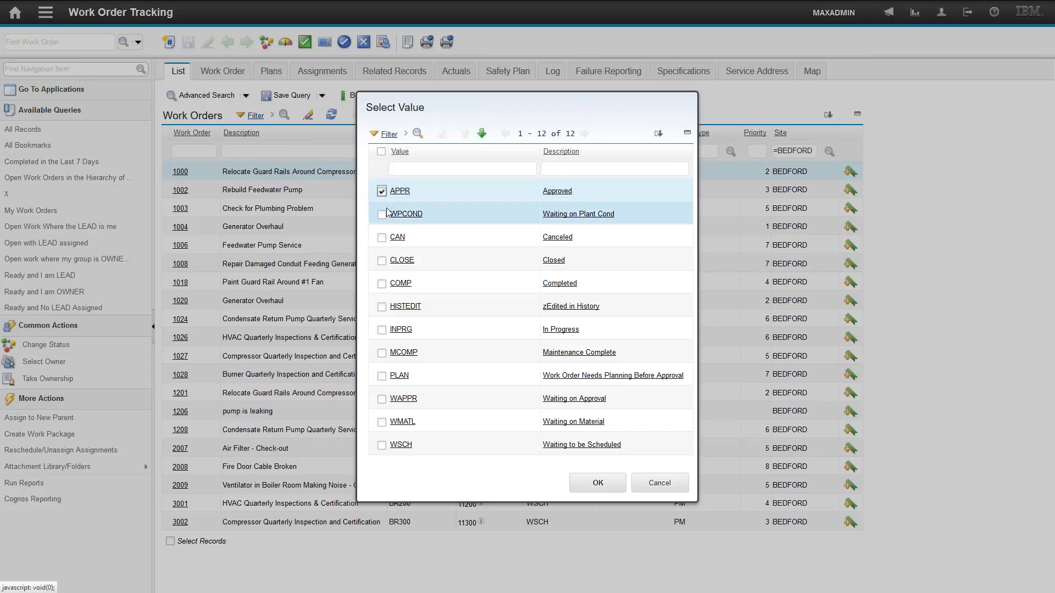
pyautogui.click(381, 377)
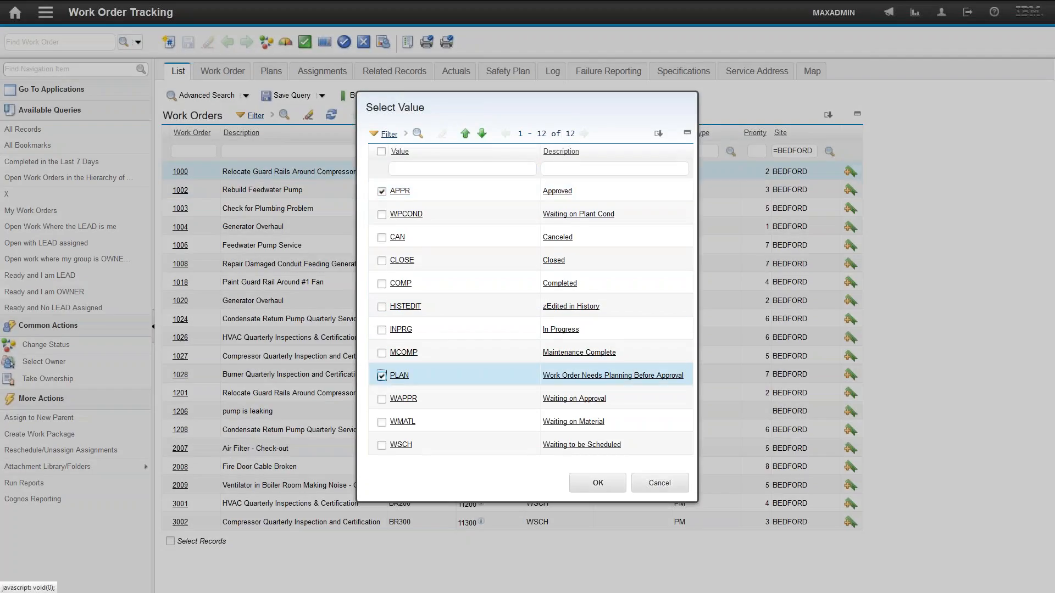
pyautogui.click(599, 484)
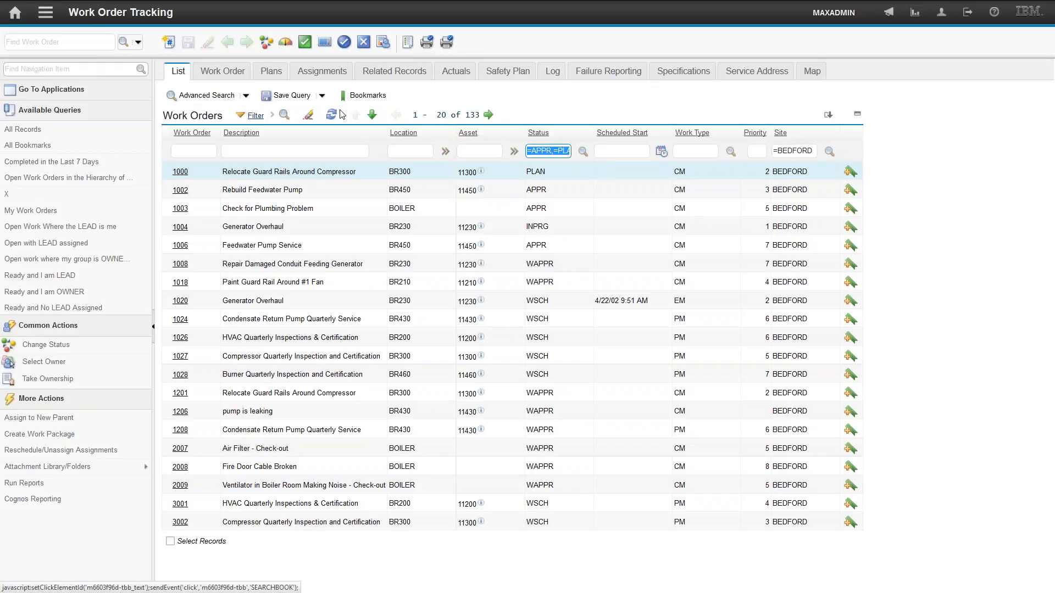
pyautogui.click(284, 117)
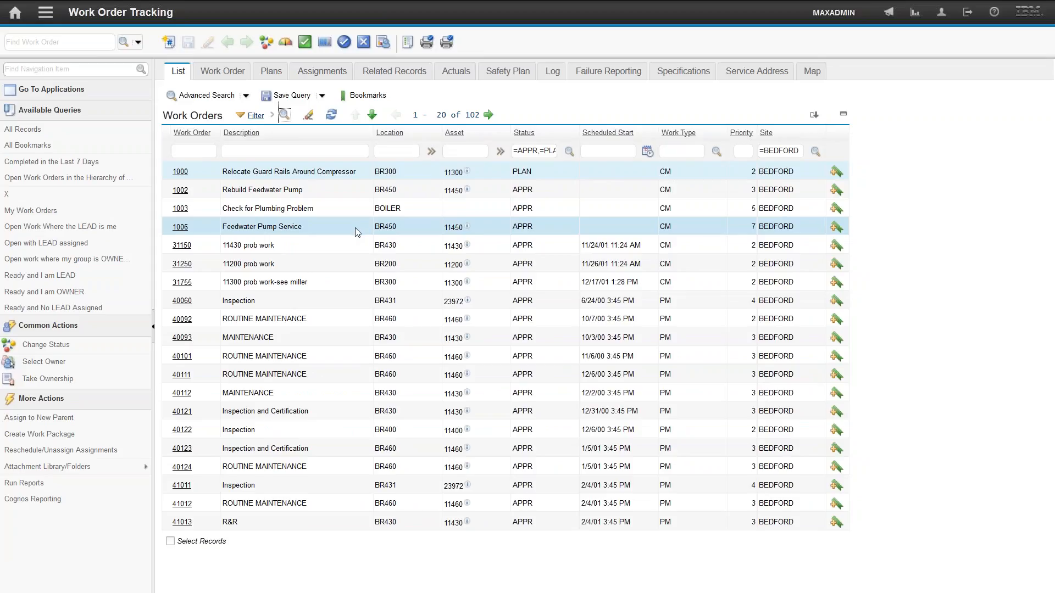
# - Save the current query as xyzzy with description plugh, ticking Public
pyautogui.click(286, 97)
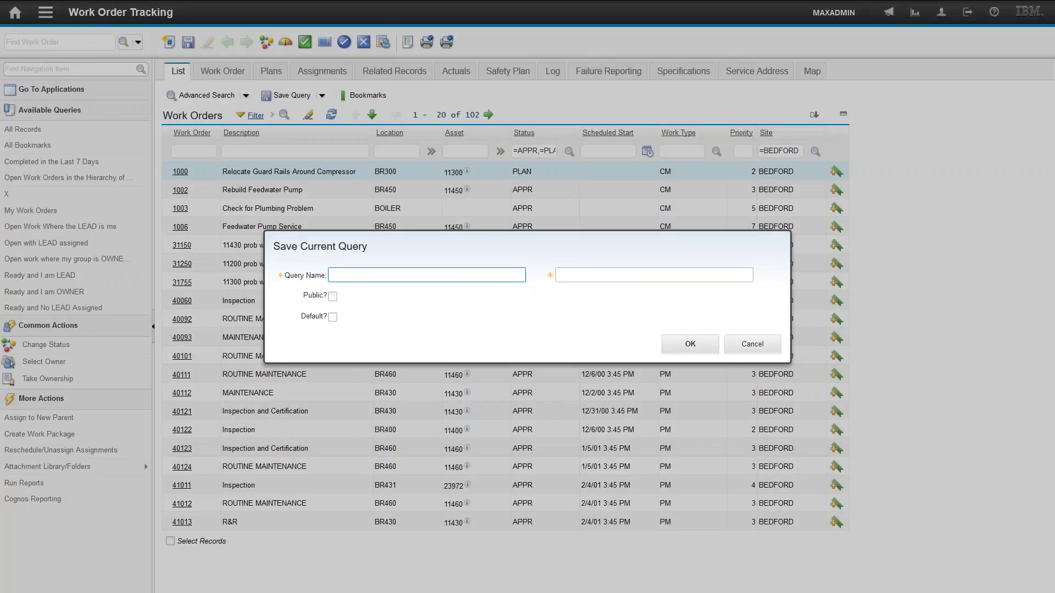
pyautogui.write('xyzzy')
pyautogui.press('Tab')
pyautogui.write('plugh')
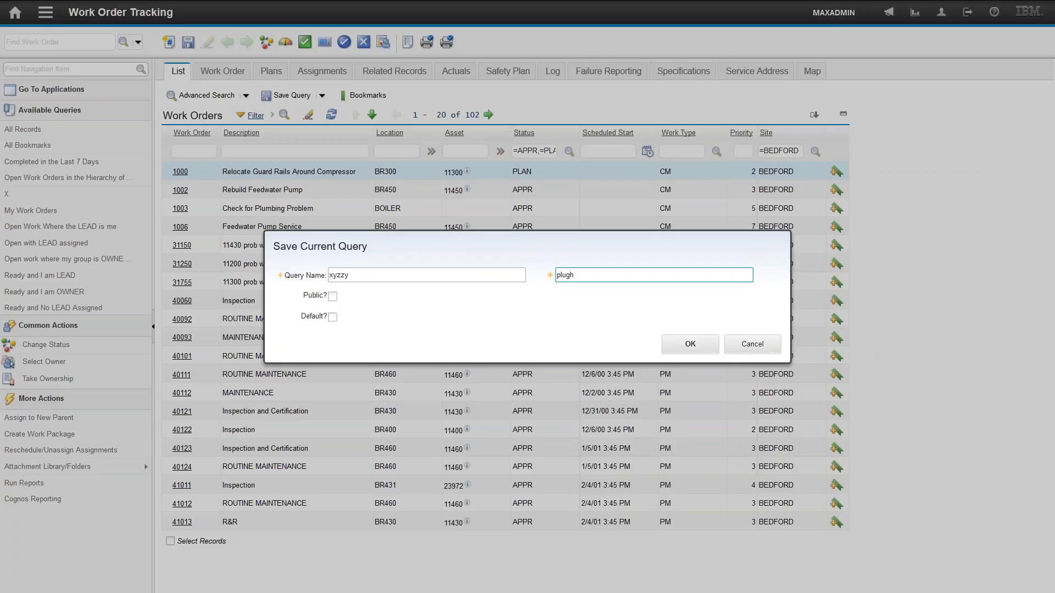
pyautogui.click(333, 298)
pyautogui.click(680, 346)
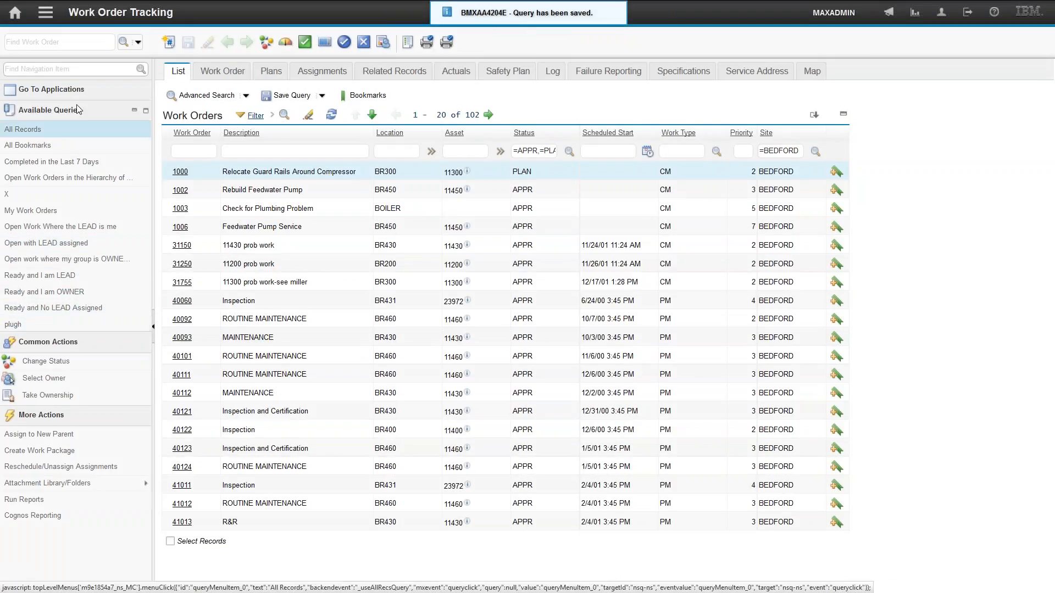
# - Search the navigation items for the saved query by its description and name
pyautogui.click(64, 65)
pyautogui.click(72, 69)
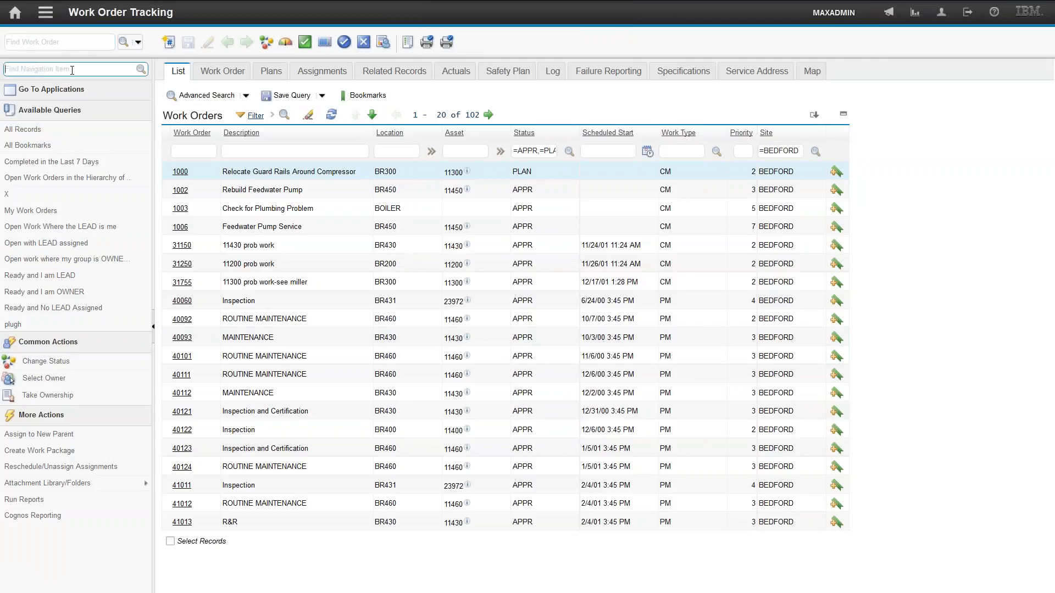
pyautogui.write('p')
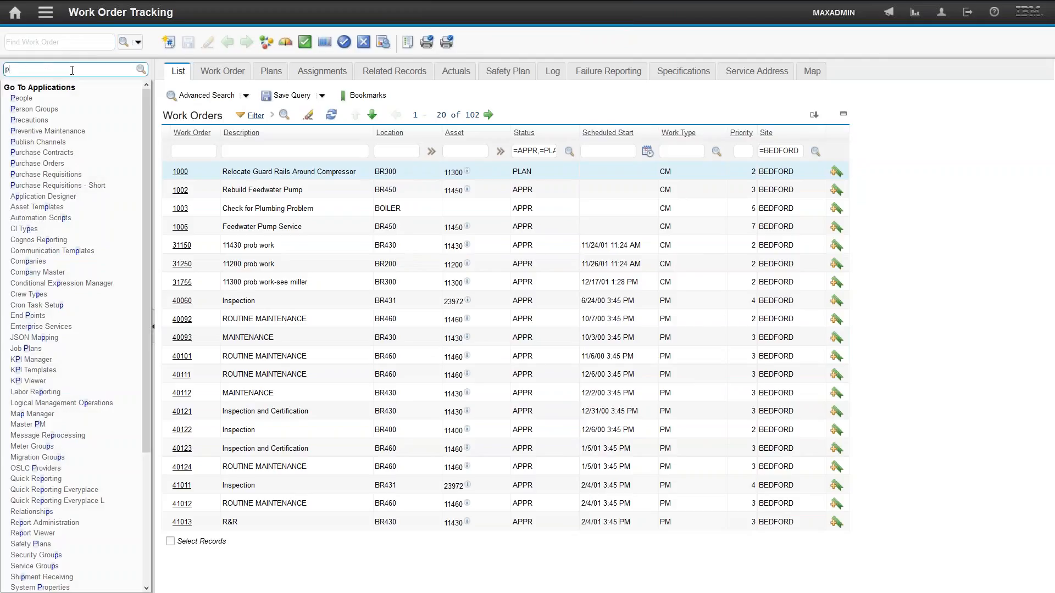
pyautogui.write('lu')
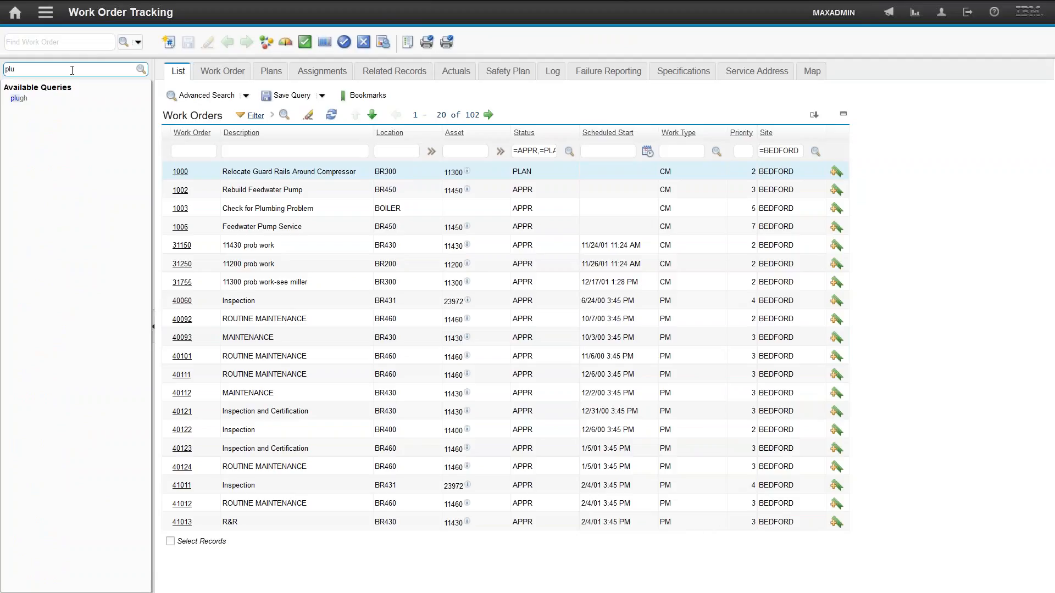
pyautogui.press('BackSpace')
pyautogui.press('BackSpace')
pyautogui.write('xyzzy')
pyautogui.press('BackSpace')
pyautogui.press('BackSpace')
pyautogui.press('BackSpace')
pyautogui.press('BackSpace')
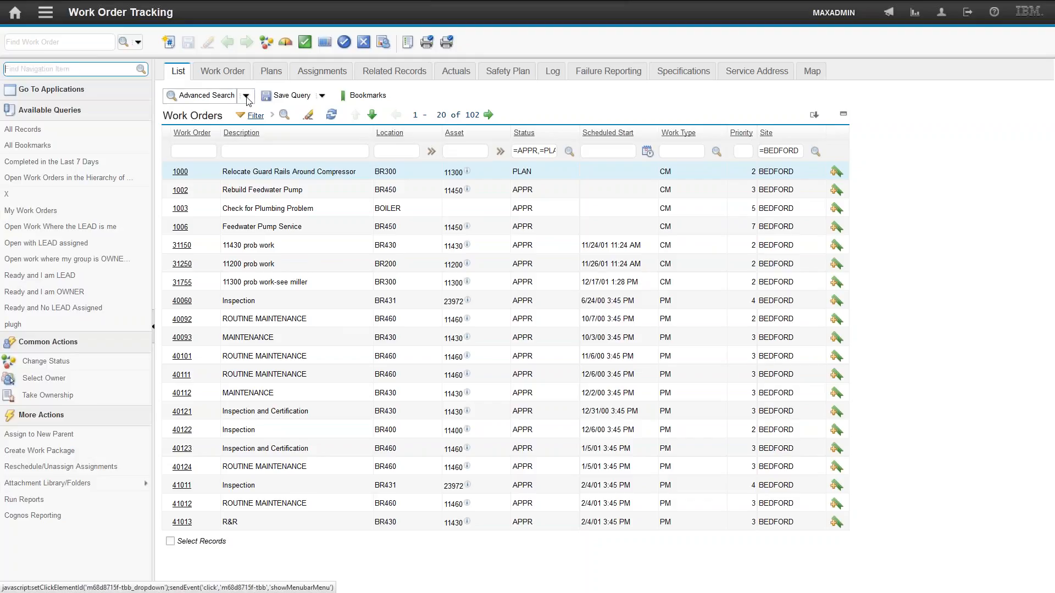
# - Filter work orders to those with a scheduled start after 1/1/00
pyautogui.click(614, 148)
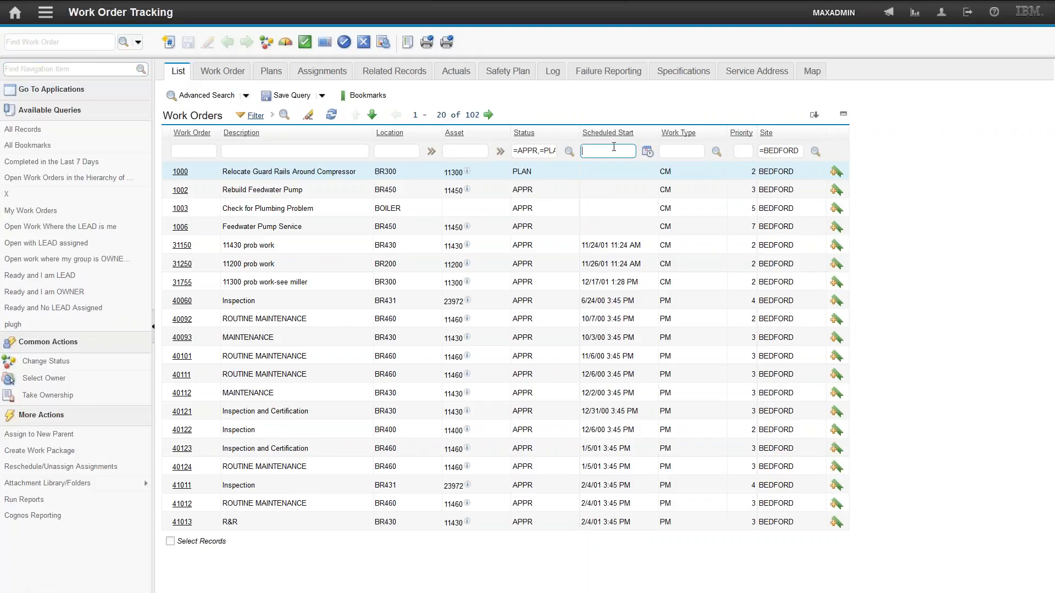
pyautogui.write('>1/1/00')
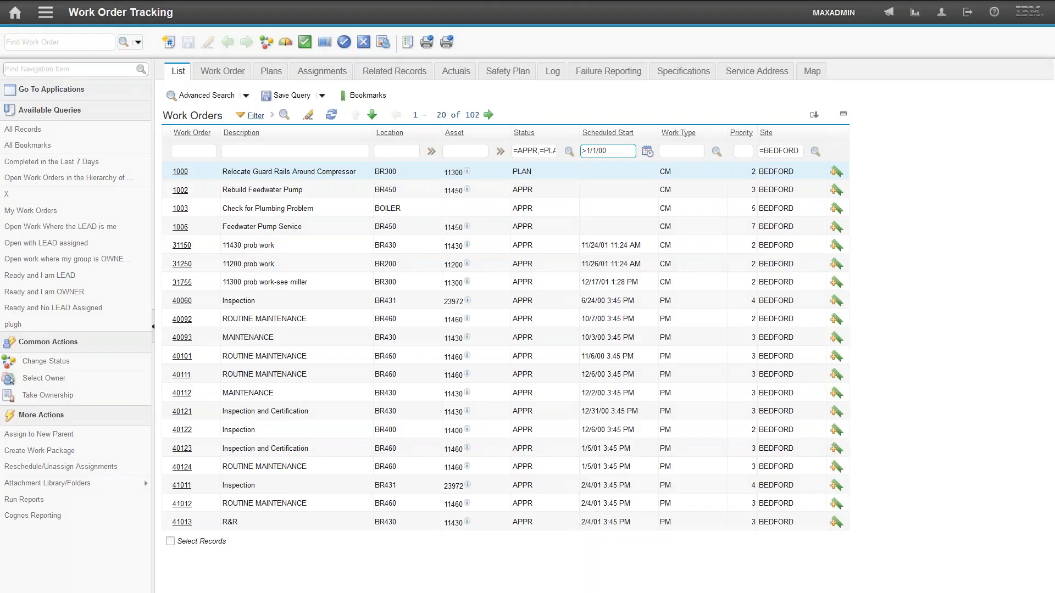
pyautogui.press('Return')
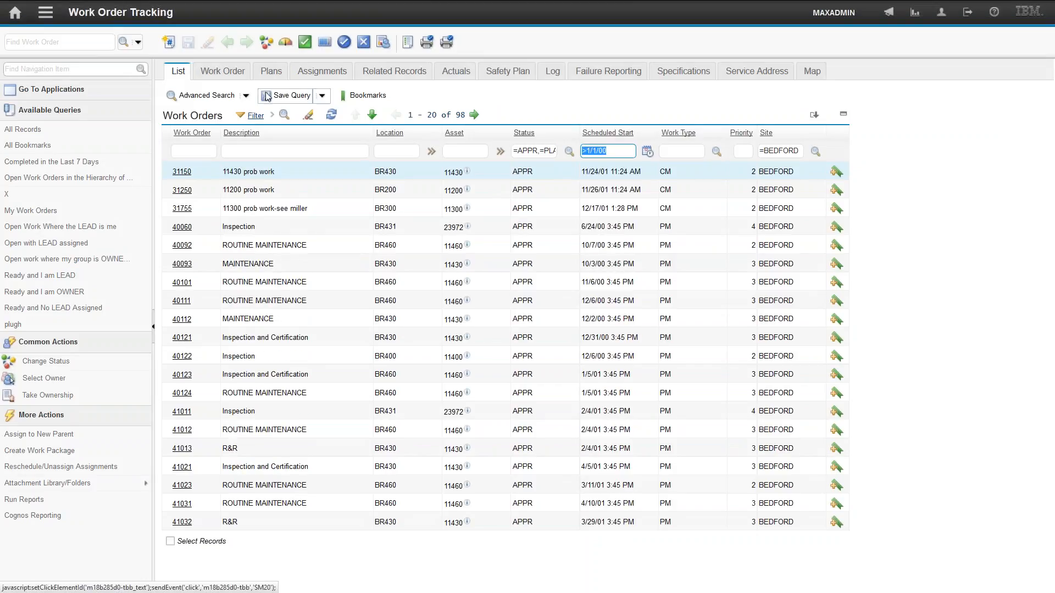
# - Edit the where clause to replace the scheduled start date with getdate()-120 and run the search
pyautogui.click(246, 95)
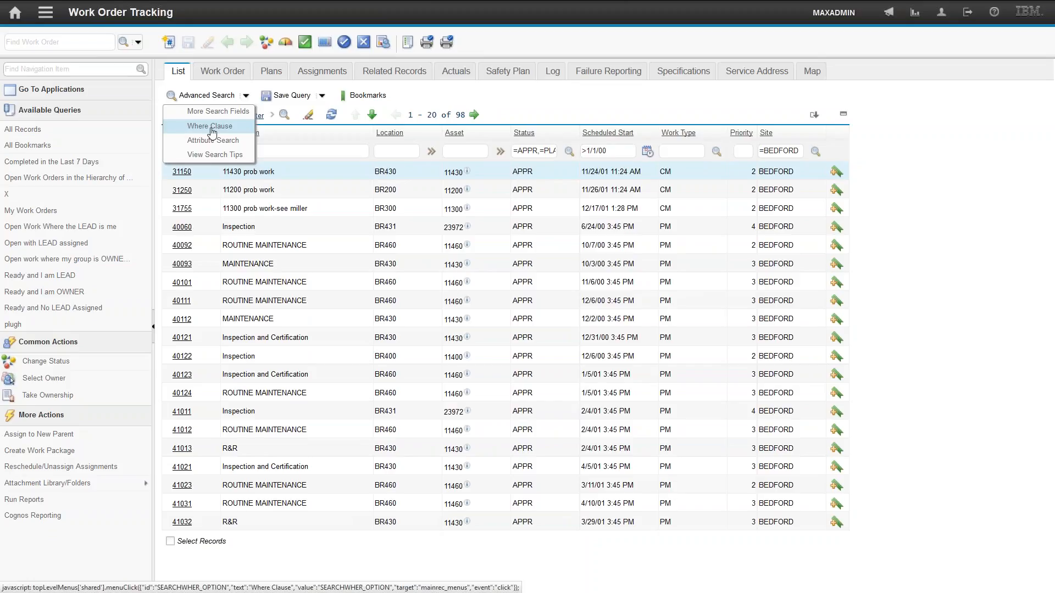
pyautogui.click(212, 127)
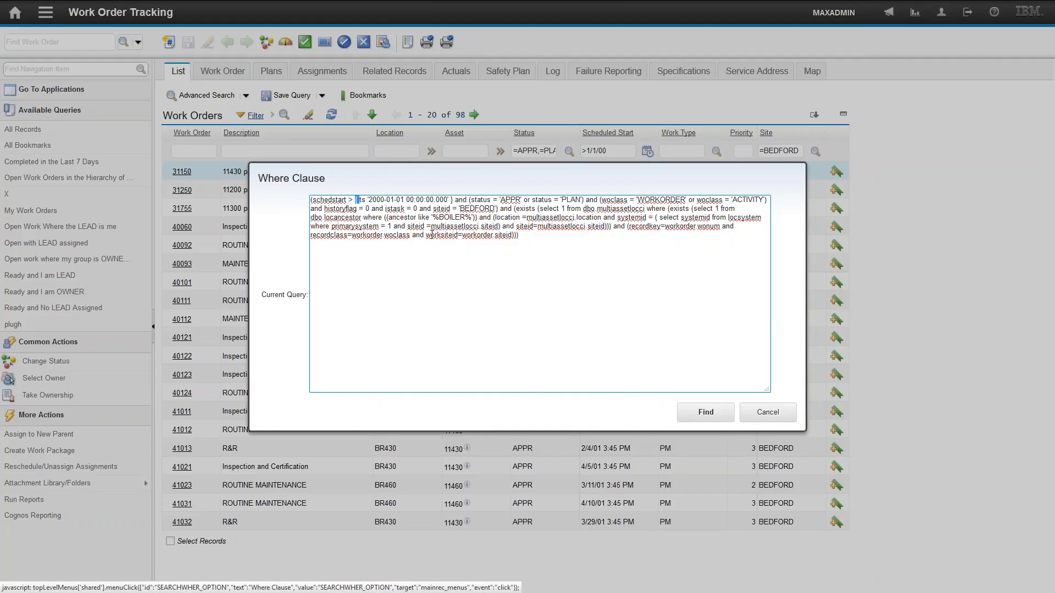
pyautogui.hotkey('shift', 'Right')
pyautogui.hotkey('shift', 'Right')
pyautogui.hotkey('shift', 'Right')
pyautogui.hotkey('shift', 'Right')
pyautogui.hotkey('shift', 'Right')
pyautogui.hotkey('shift', 'Right')
pyautogui.hotkey('shift', 'Right')
pyautogui.hotkey('shift', 'Right')
pyautogui.hotkey('shift', 'Right')
pyautogui.hotkey('shift', 'Right')
pyautogui.hotkey('shift', 'Right')
pyautogui.hotkey('shift', 'Right')
pyautogui.hotkey('shift', 'Right')
pyautogui.hotkey('shift', 'Right')
pyautogui.hotkey('shift', 'Right')
pyautogui.hotkey('shift', 'Right')
pyautogui.hotkey('shift', 'Right')
pyautogui.hotkey('shift', 'Right')
pyautogui.hotkey('shift', 'Right')
pyautogui.hotkey('shift', 'Right')
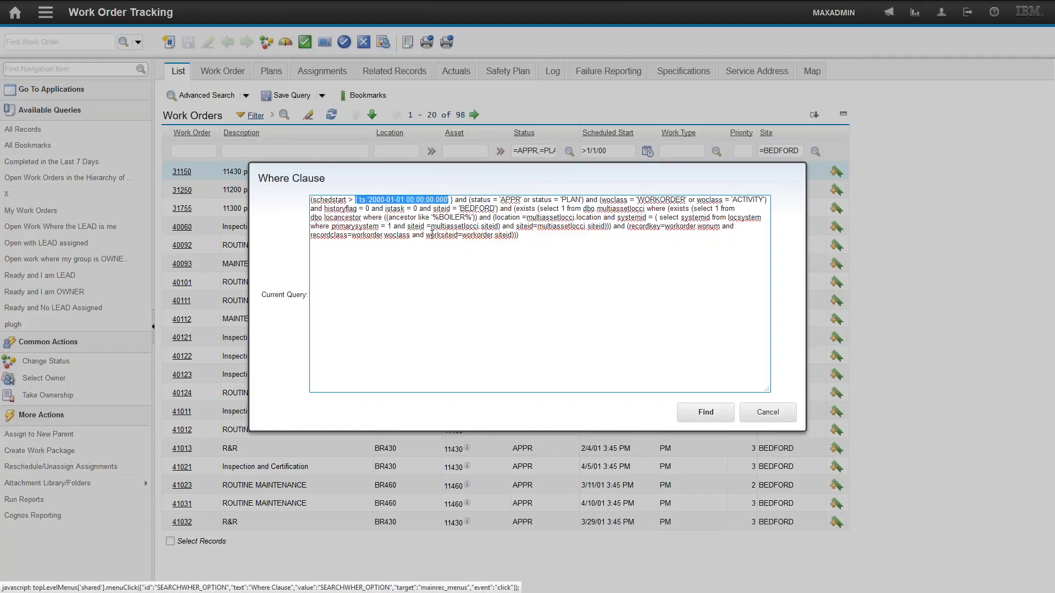
pyautogui.hotkey('shift', 'Right')
pyautogui.hotkey('shift', 'Right')
pyautogui.hotkey('shift', 'Right')
pyautogui.write('getdate()')
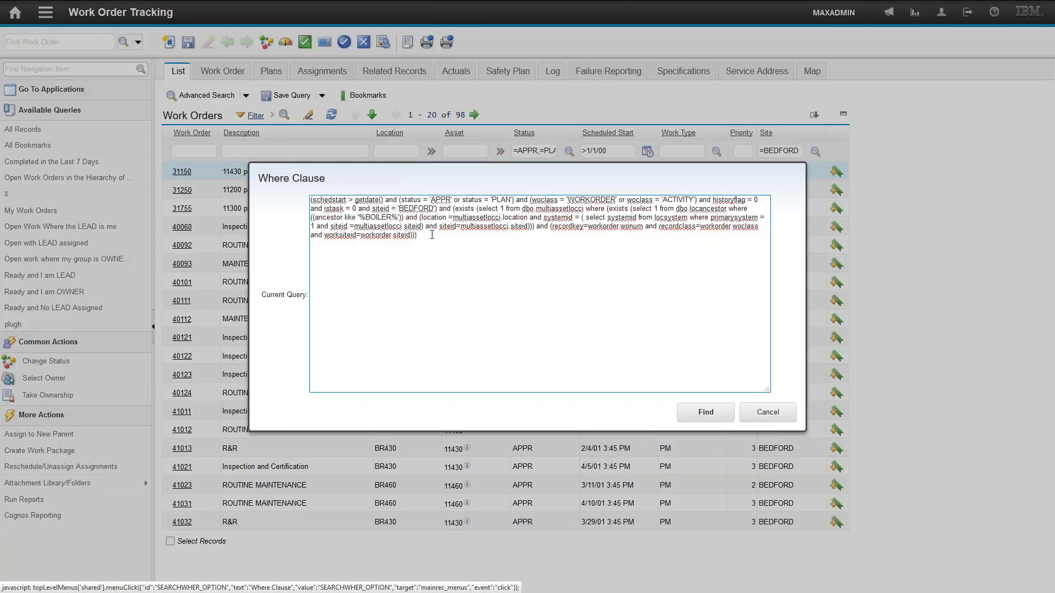
pyautogui.write('-120')
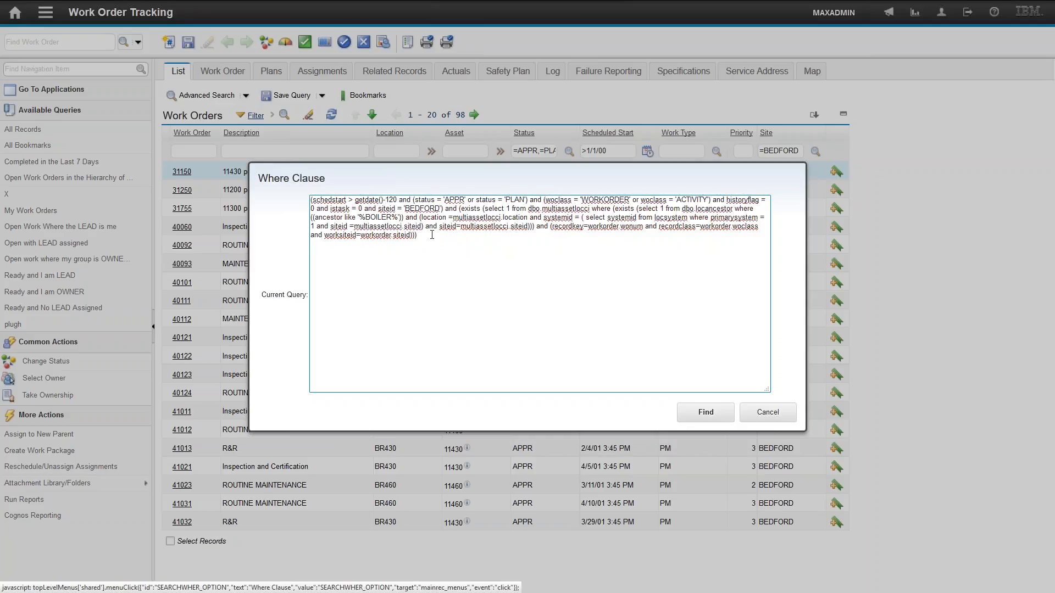
pyautogui.click(708, 413)
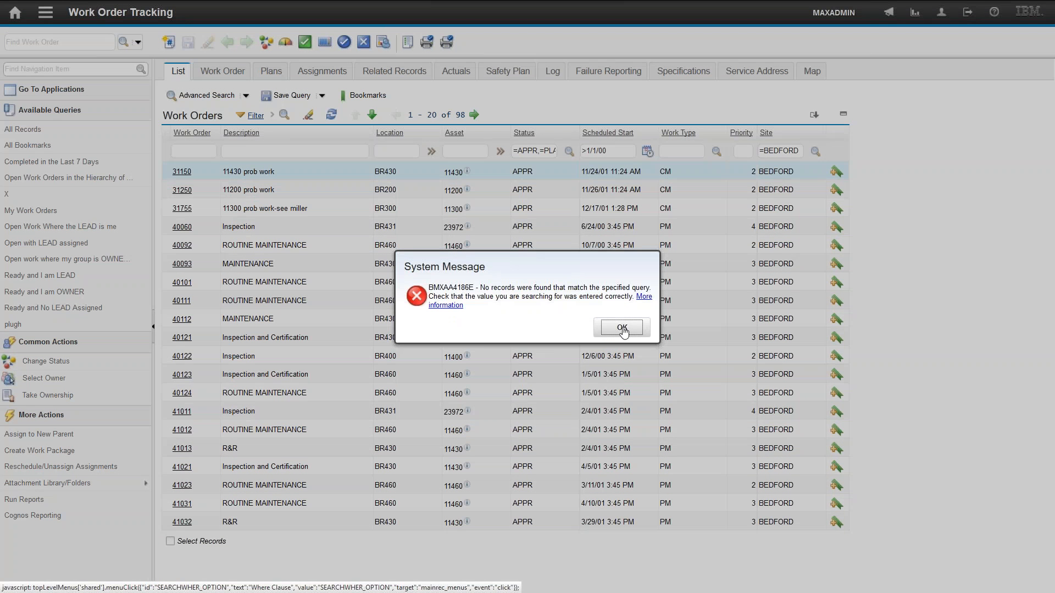
pyautogui.click(621, 327)
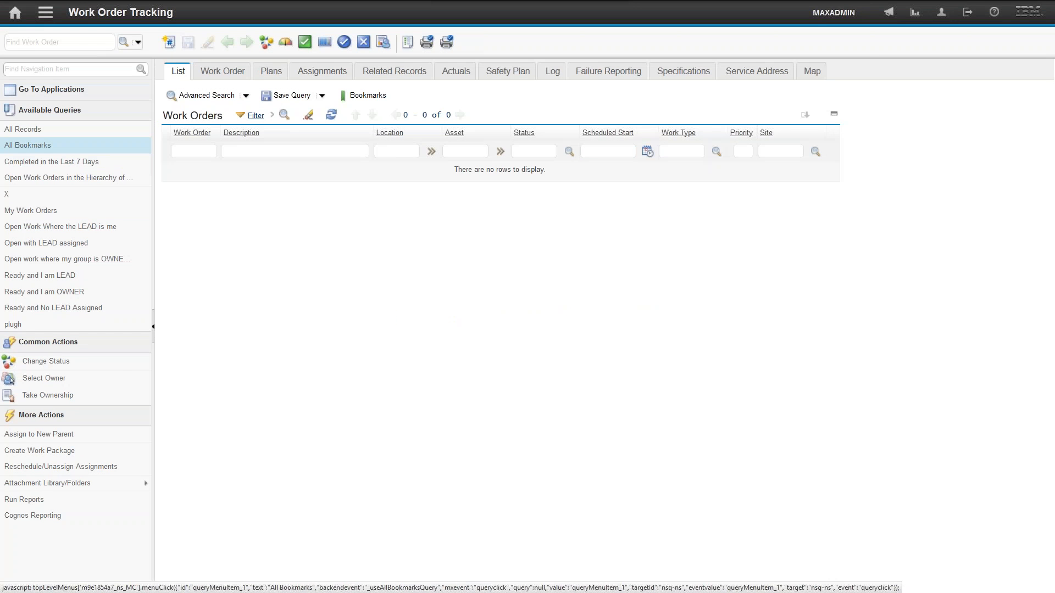
# - Reopen the where clause dialog to review the edited query, then close it
pyautogui.click(246, 95)
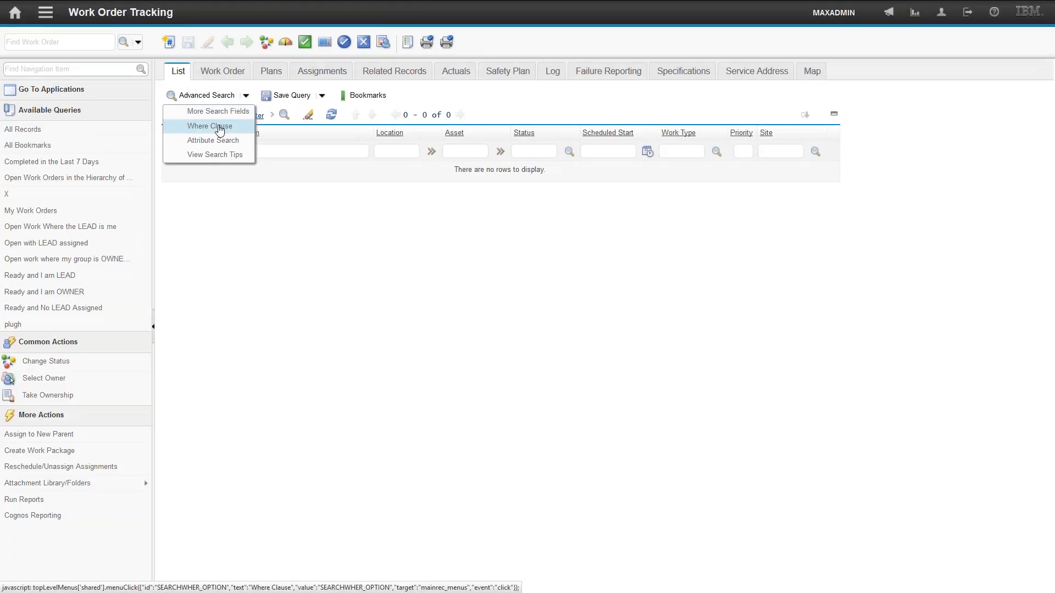
pyautogui.click(226, 127)
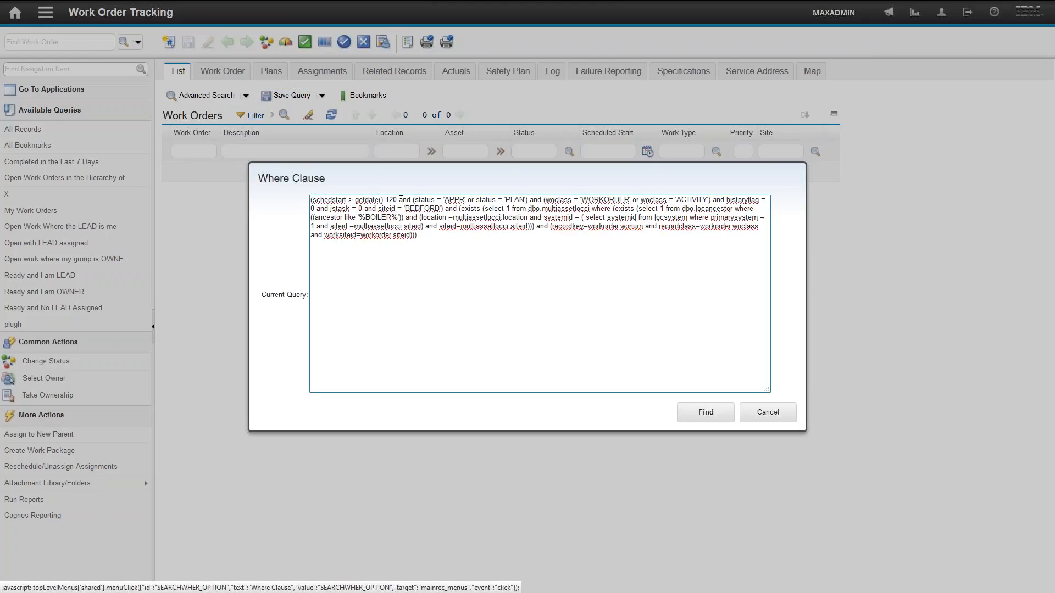
pyautogui.moveTo(397, 200); pyautogui.dragTo(362, 201)
pyautogui.click(767, 413)
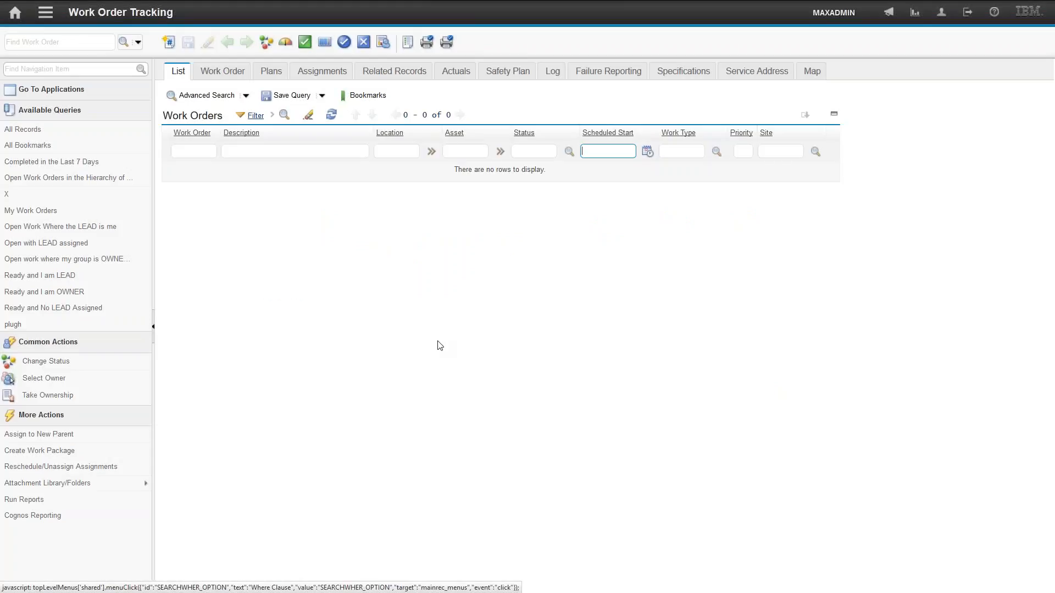
# - Open Create KPI for the current query, review its where clause, and cancel the dialog
pyautogui.click(285, 44)
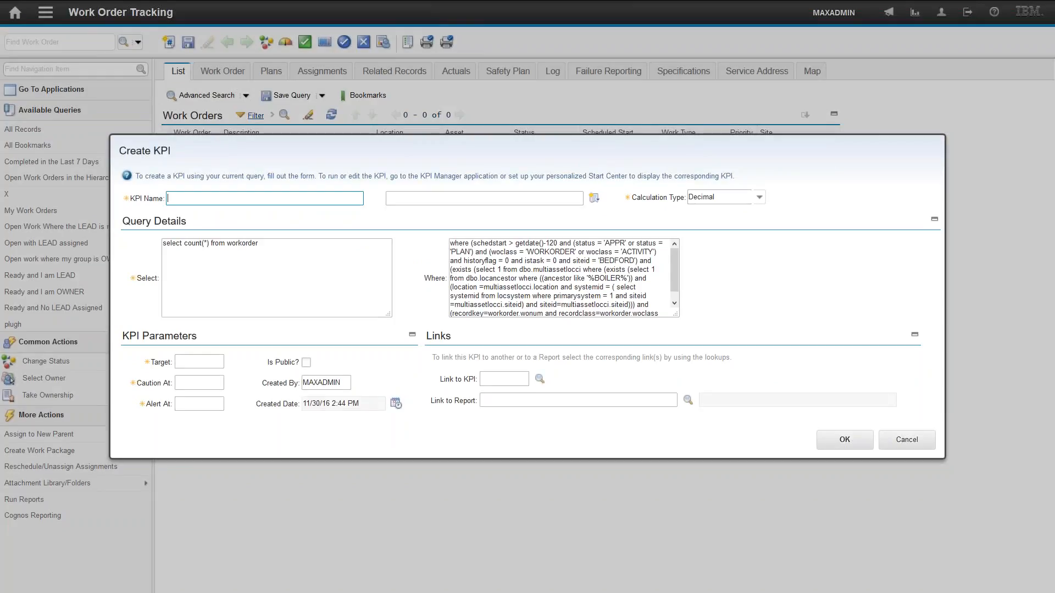
pyautogui.moveTo(674, 256); pyautogui.dragTo(675, 260)
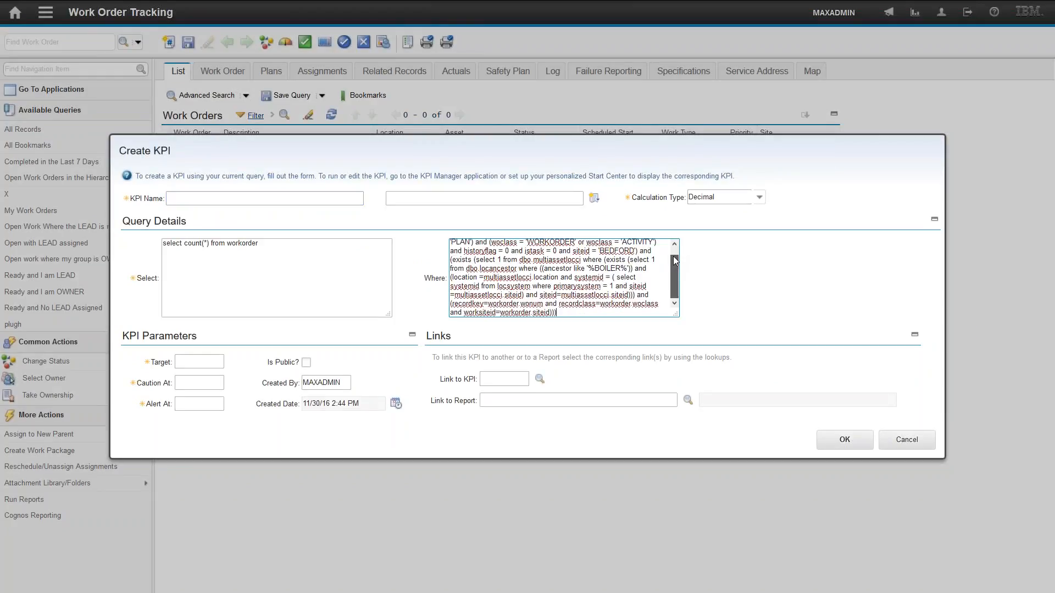
pyautogui.scroll(1, 668, 259)
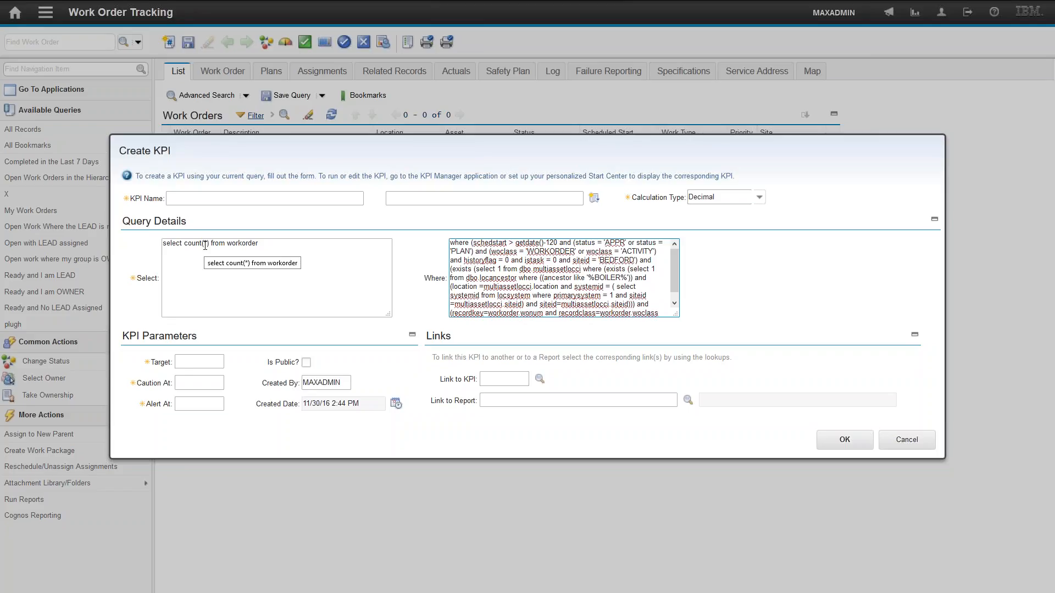
pyautogui.click(907, 440)
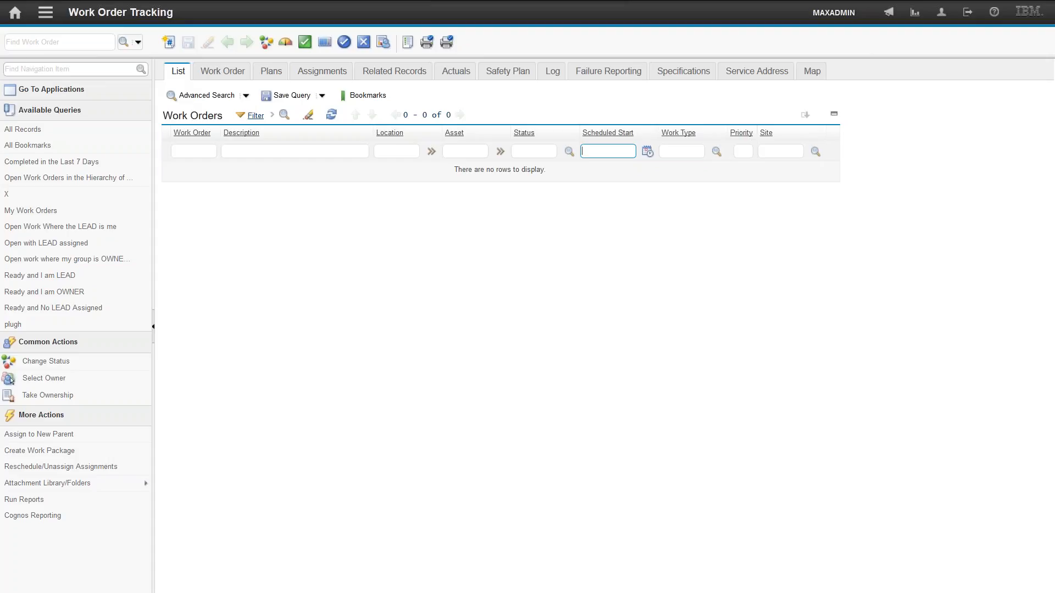
# - Open the Security Groups application, filter groups on max, and open the MAXADMIN group
pyautogui.click(143, 45)
pyautogui.click(45, 12)
pyautogui.moveTo(98, 269)
pyautogui.moveTo(102, 250)
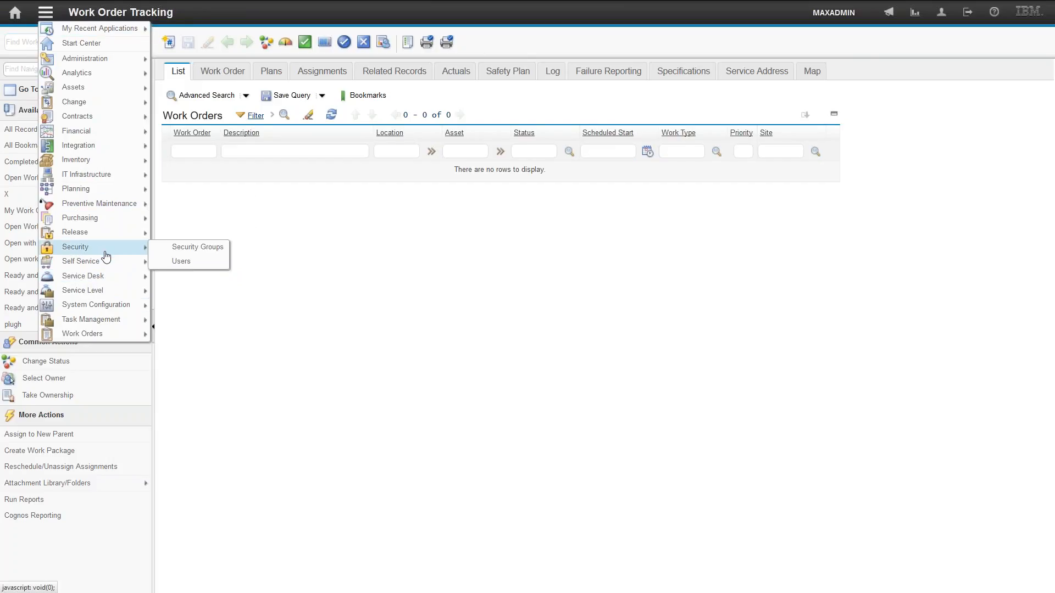
pyautogui.click(199, 249)
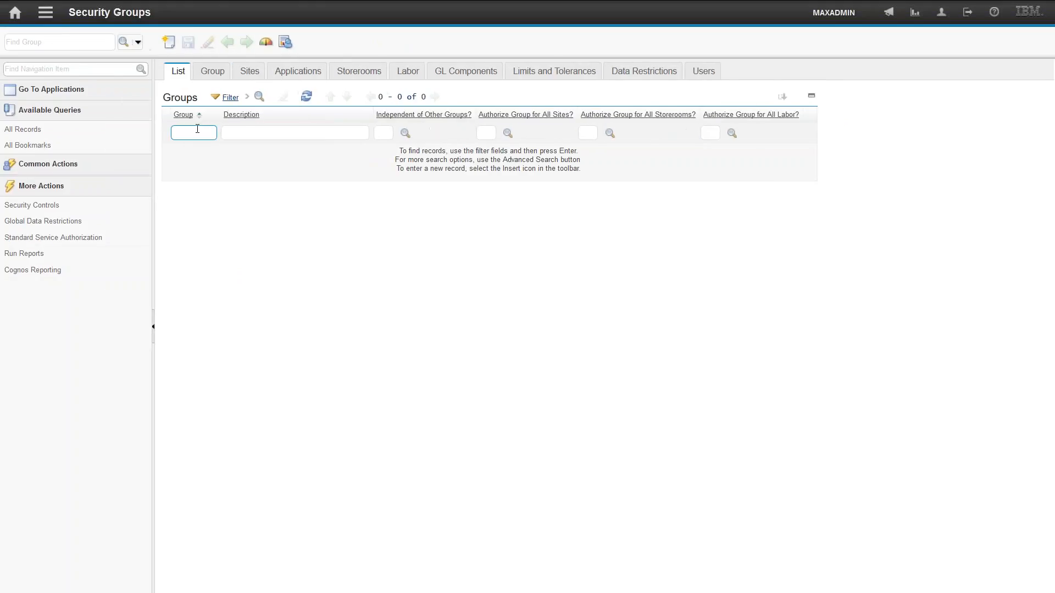
pyautogui.write('max')
pyautogui.press('Return')
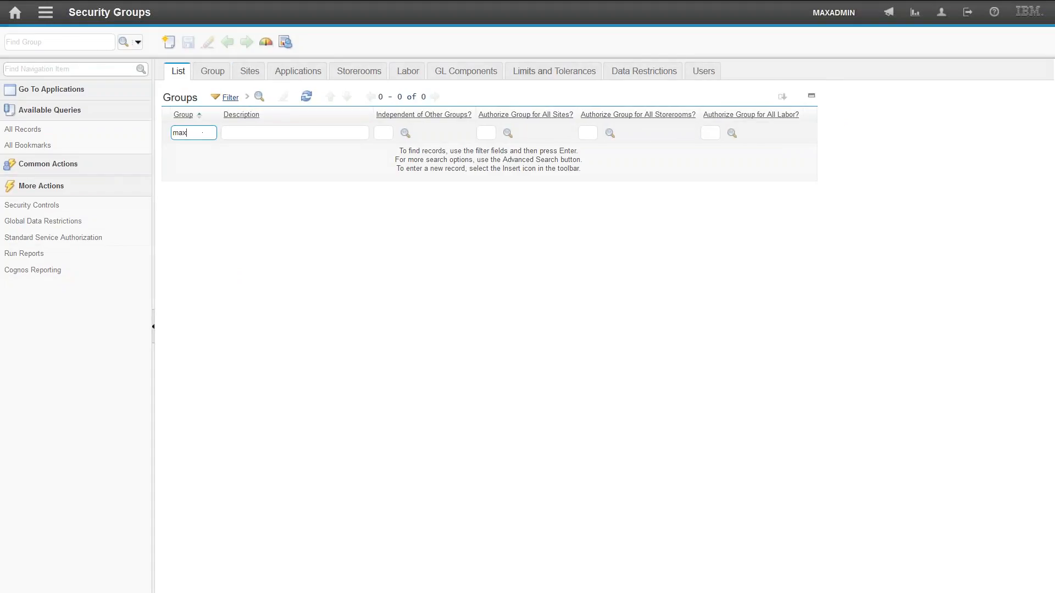
pyautogui.click(205, 156)
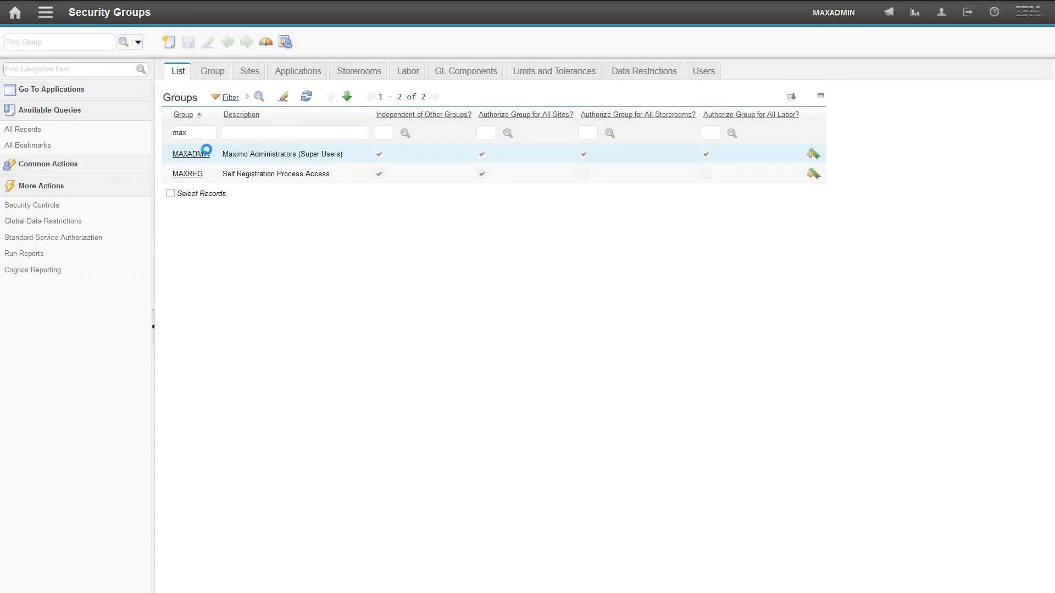
# - Show the group's application access for Work Order Tracking by filtering applications on tracking
pyautogui.click(309, 74)
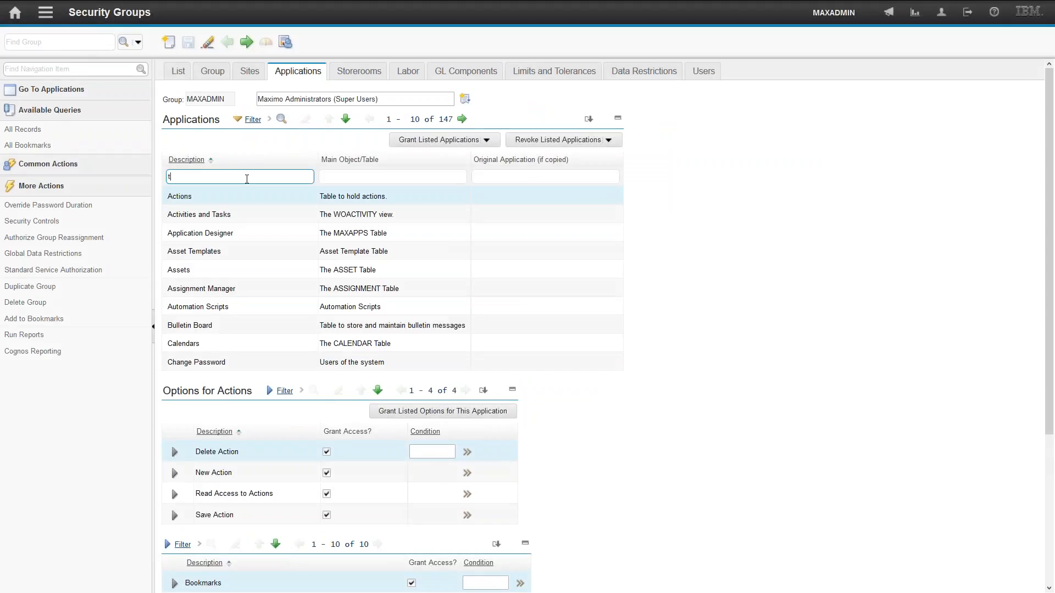
pyautogui.write('racking')
pyautogui.press('Return')
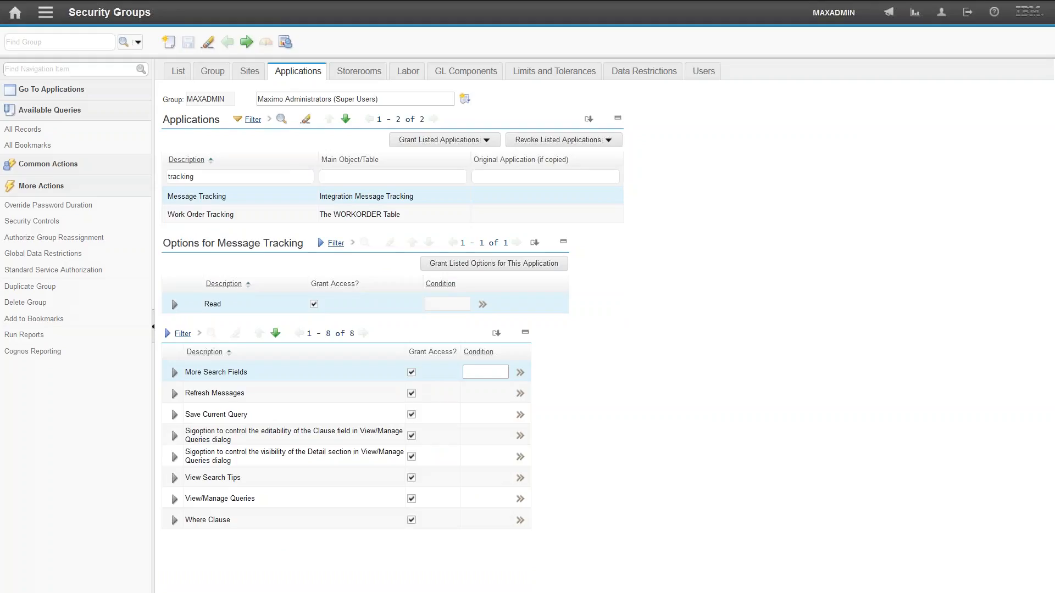
pyautogui.click(222, 215)
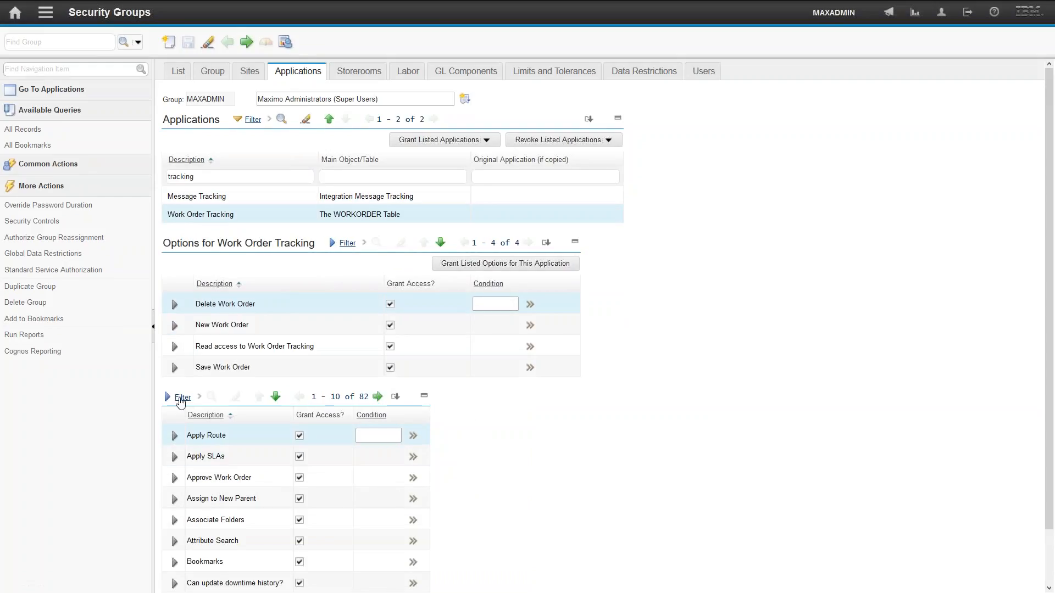
# - Filter and sort the Work Order Tracking options to examine the Where Clause and query access grants
pyautogui.click(180, 398)
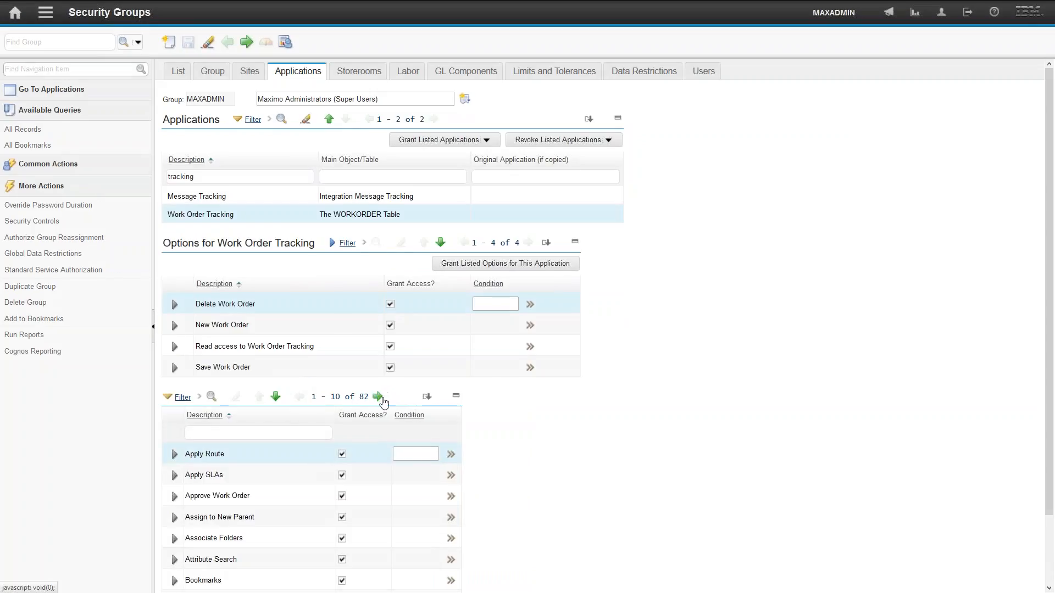
pyautogui.click(230, 432)
pyautogui.write('wh')
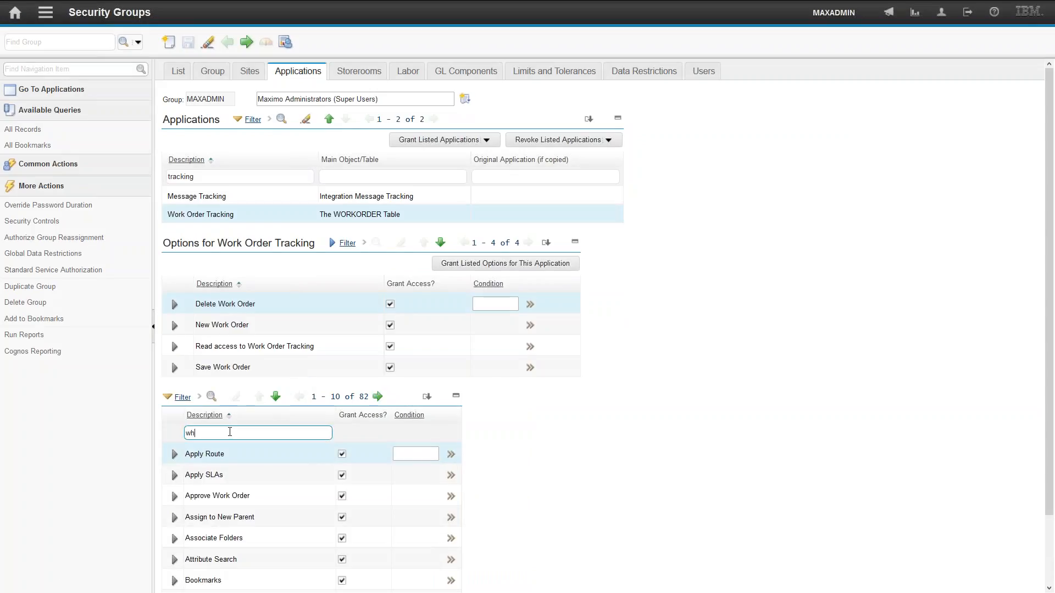
pyautogui.write('ere')
pyautogui.press('Return')
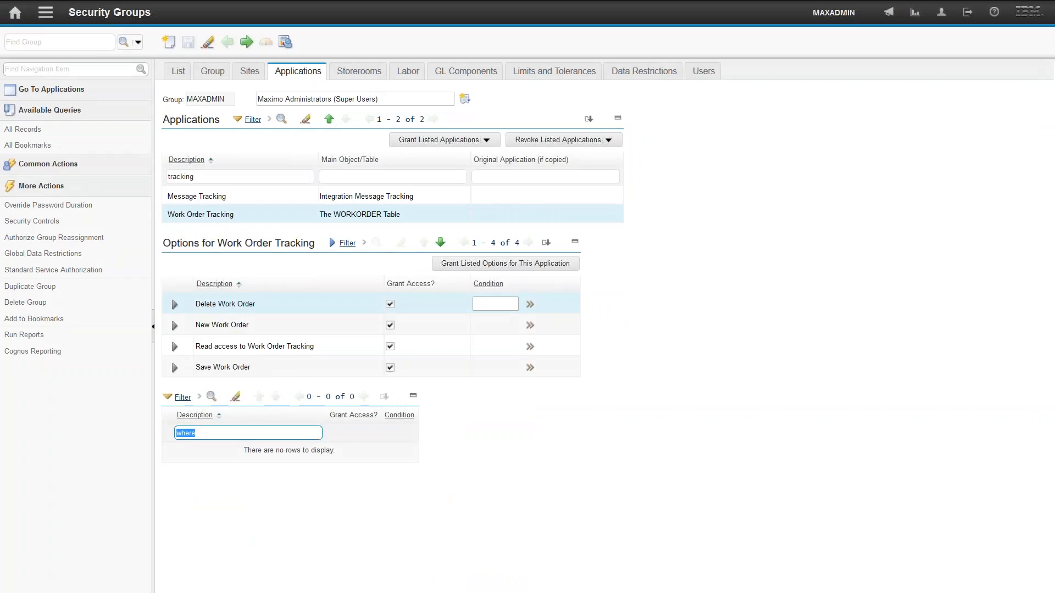
pyautogui.press('BackSpace')
pyautogui.press('Return')
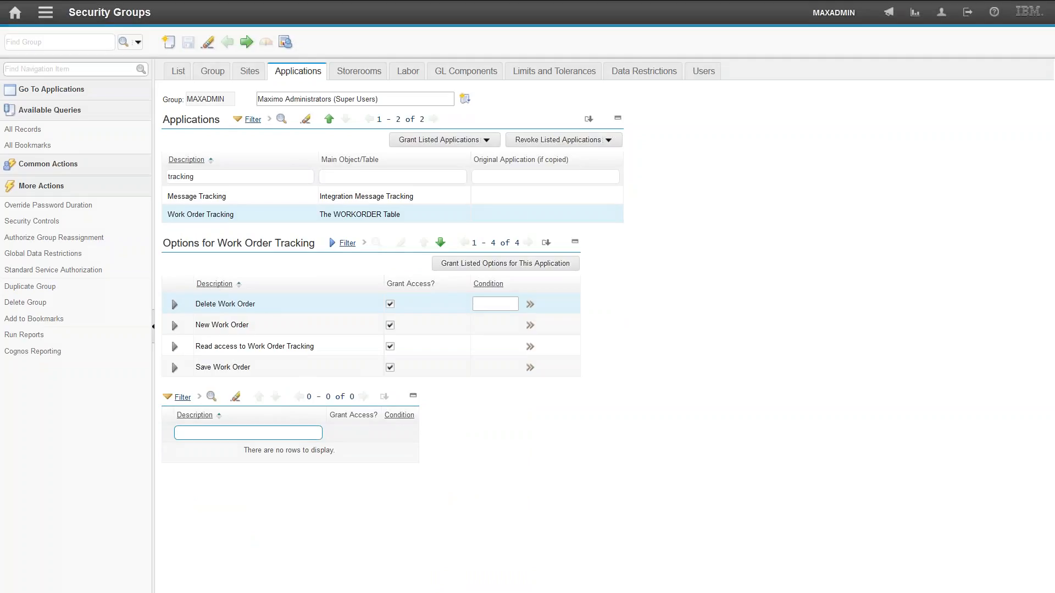
pyautogui.click(207, 415)
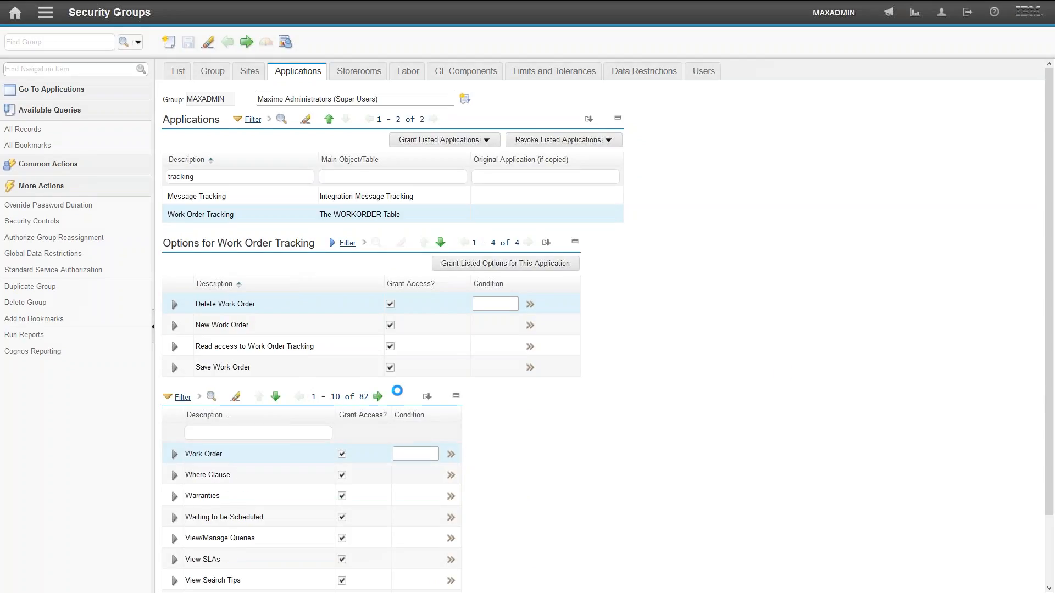
pyautogui.scroll(-3, 494, 439)
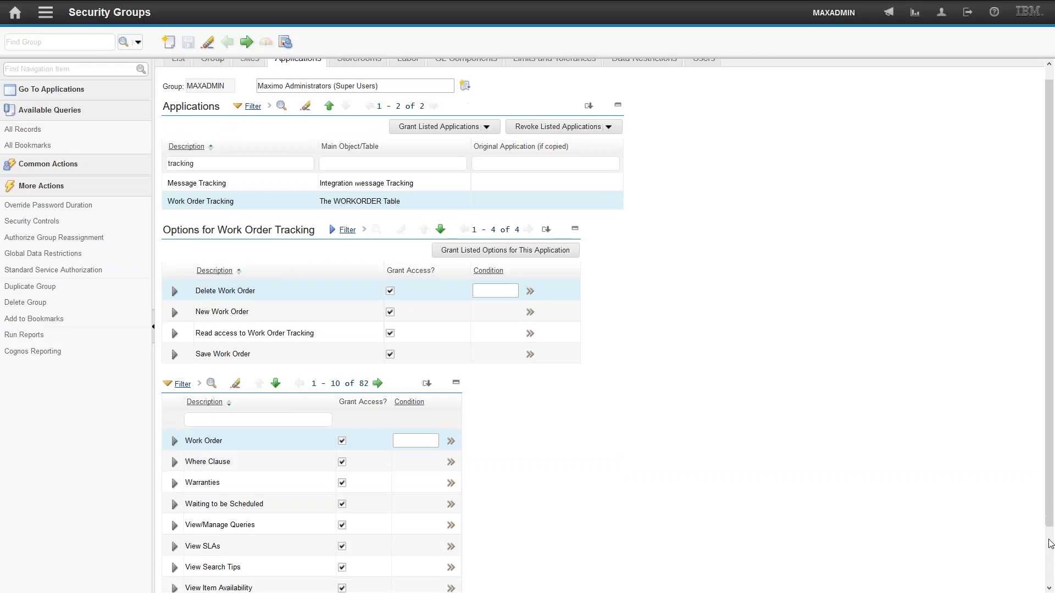
pyautogui.click(222, 398)
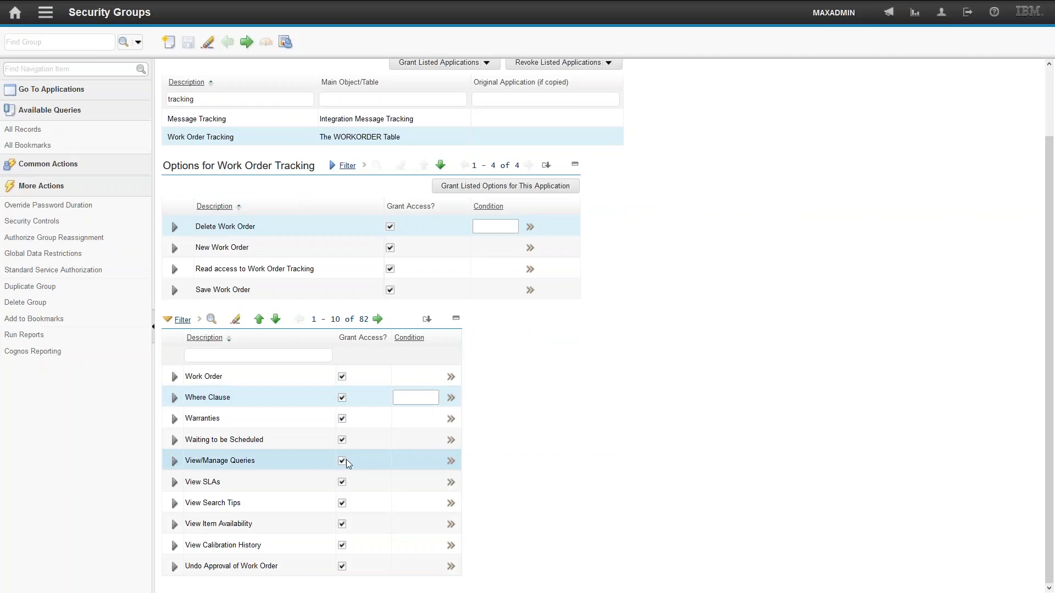
pyautogui.click(138, 43)
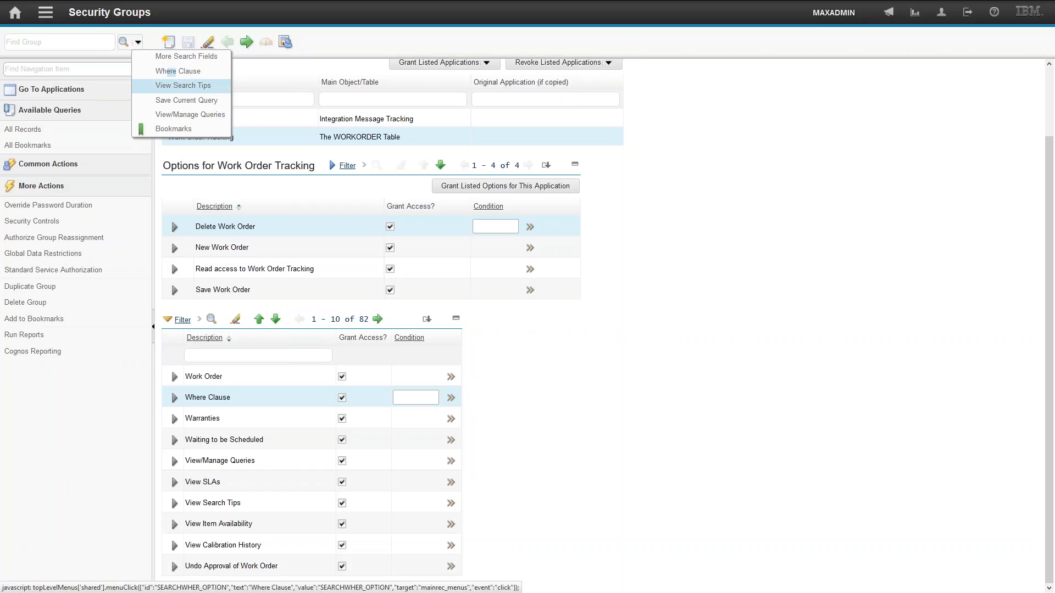
pyautogui.click(783, 320)
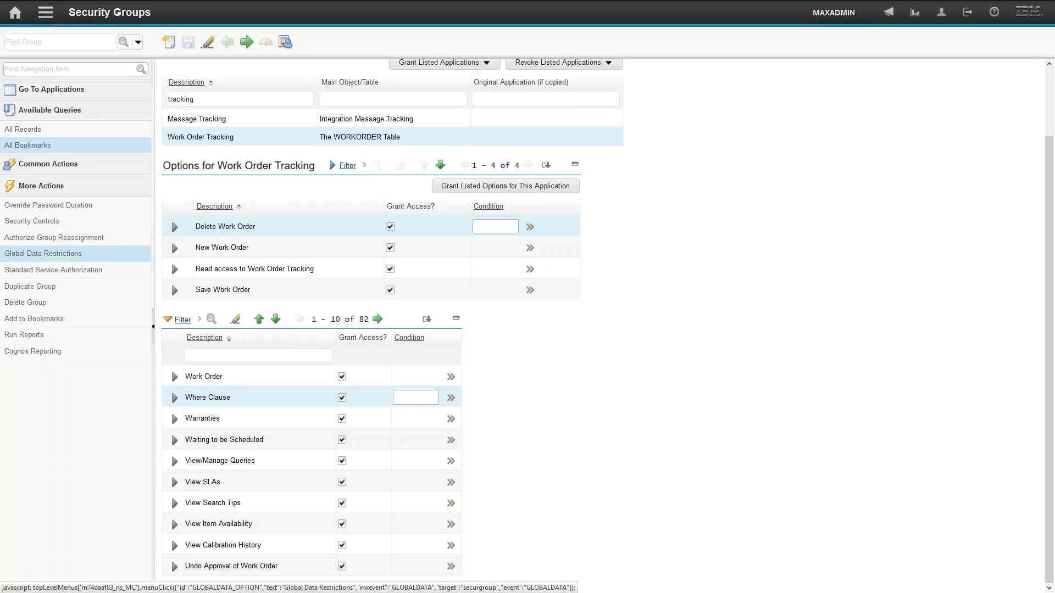
# - Return to the Work Order Tracking application
pyautogui.click(45, 13)
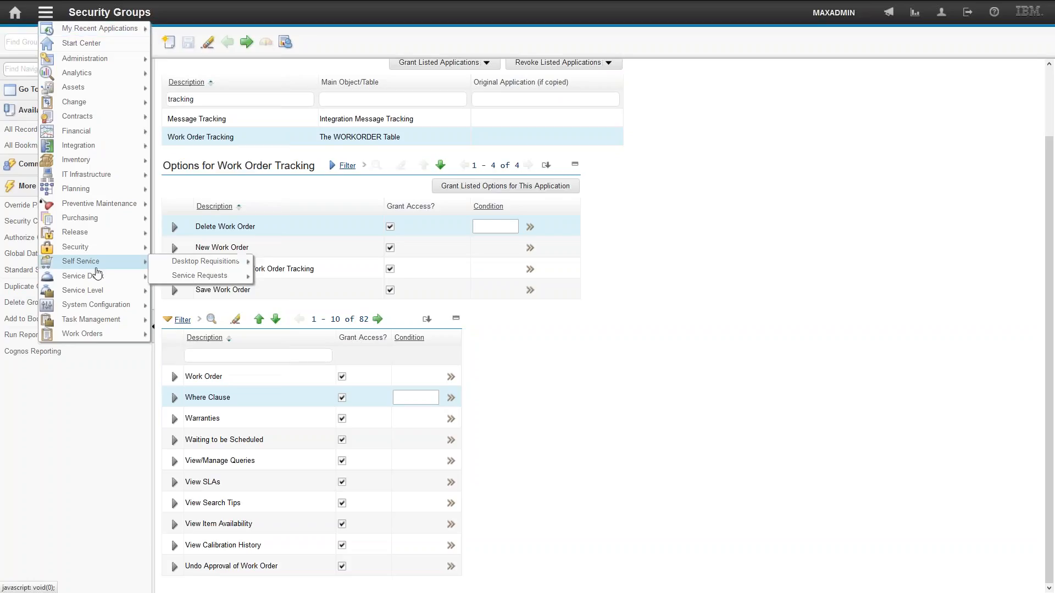
pyautogui.click(46, 13)
pyautogui.moveTo(91, 337)
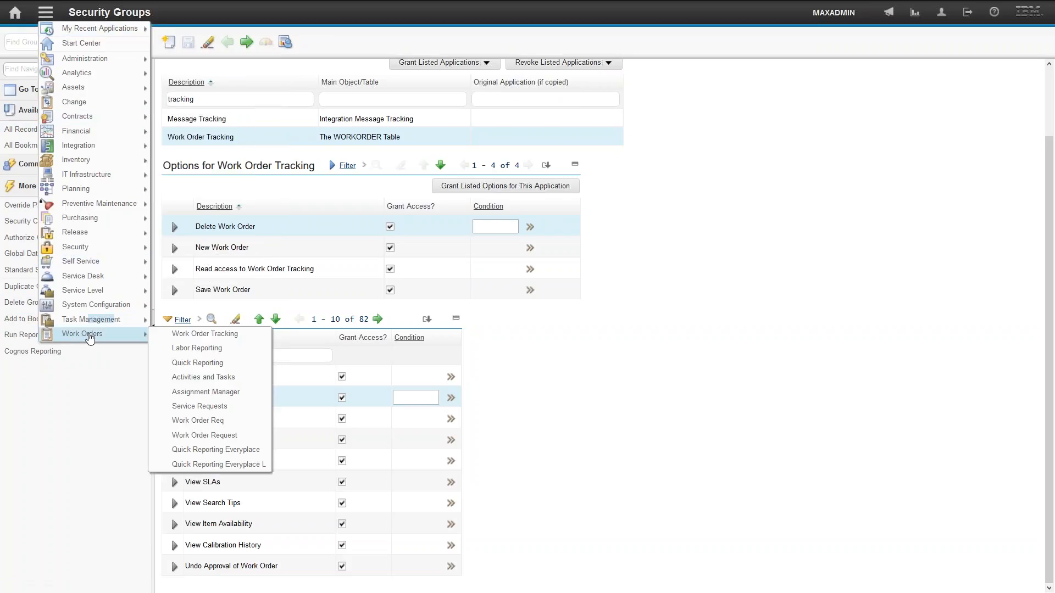
pyautogui.click(181, 336)
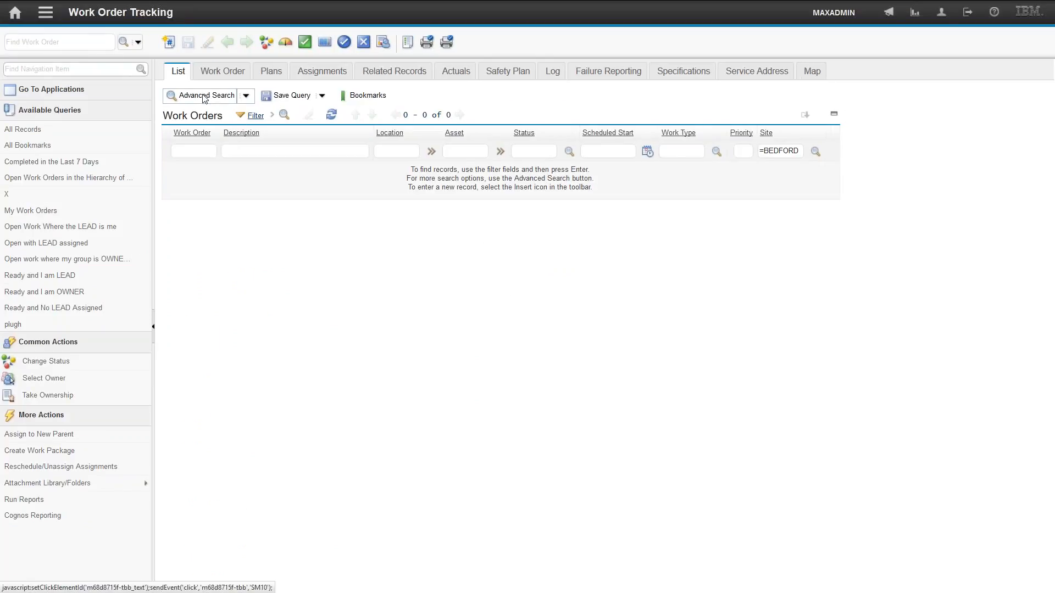
# - Search work orders using More Search Fields with a reported date from 1/1/16
pyautogui.click(204, 97)
pyautogui.click(236, 478)
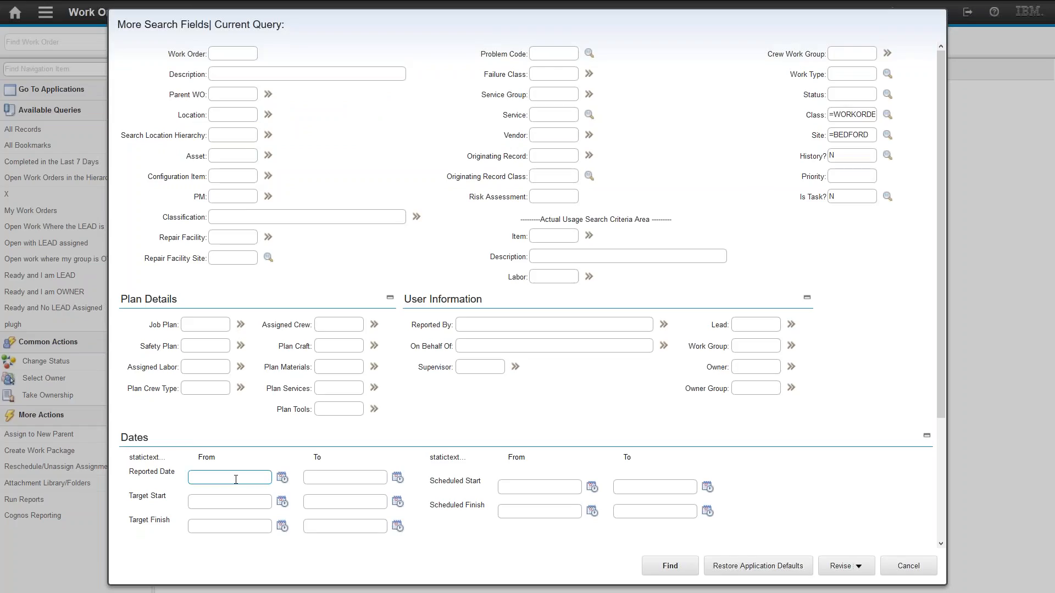
pyautogui.write('1/1/16')
pyautogui.click(670, 566)
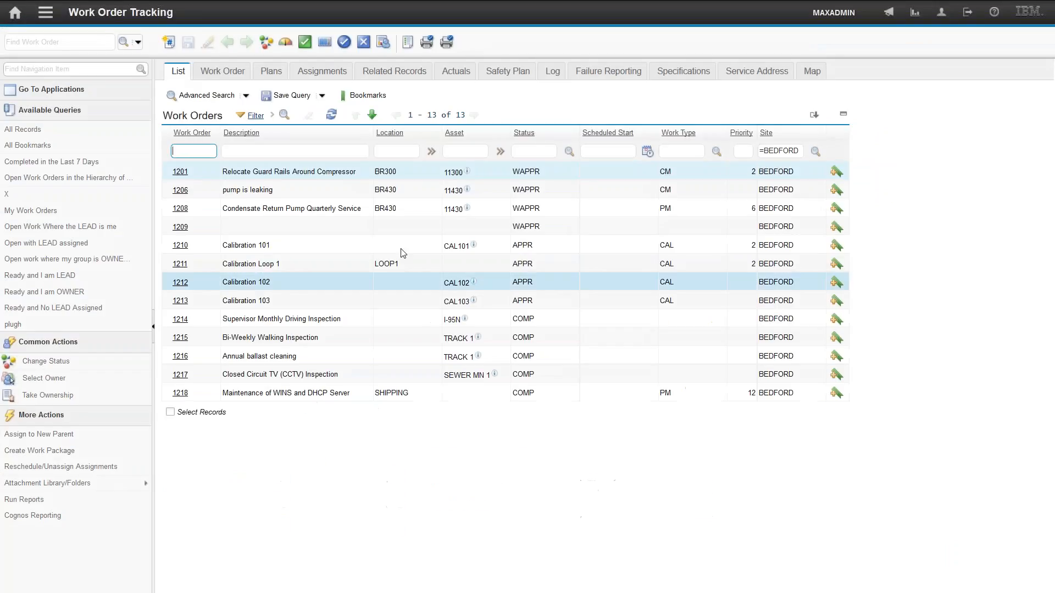
# - Edit the where clause to replace the fixed reported date with getdate()-7, then cancel the dialog
pyautogui.click(246, 96)
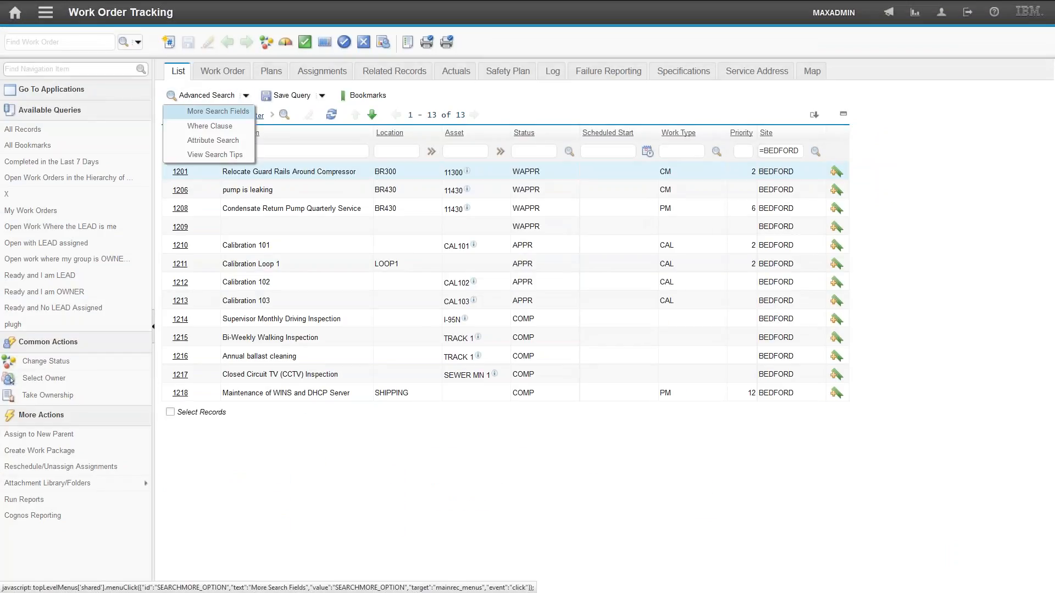
pyautogui.click(224, 127)
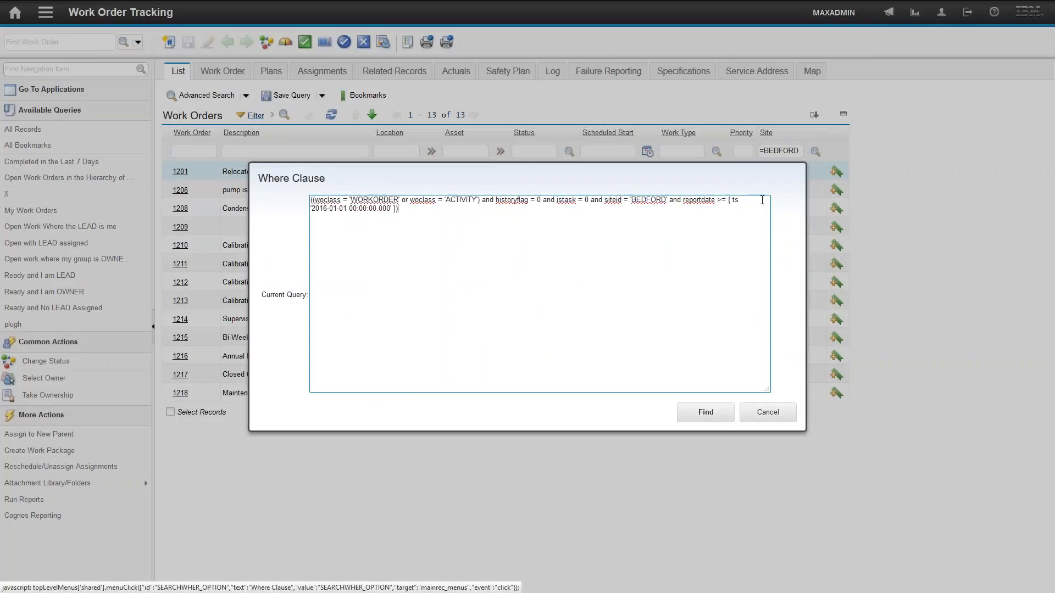
pyautogui.click(728, 200)
pyautogui.hotkey('shift', 'Right')
pyautogui.hotkey('shift', 'Right')
pyautogui.hotkey('shift', 'Right')
pyautogui.hotkey('shift', 'Right')
pyautogui.hotkey('shift', 'Right')
pyautogui.hotkey('shift', 'Right')
pyautogui.hotkey('shift', 'Right')
pyautogui.hotkey('shift', 'Right')
pyautogui.hotkey('shift', 'Right')
pyautogui.hotkey('shift', 'Right')
pyautogui.hotkey('shift', 'Right')
pyautogui.hotkey('shift', 'Right')
pyautogui.hotkey('shift', 'Right')
pyautogui.hotkey('shift', 'Right')
pyautogui.hotkey('shift', 'Right')
pyautogui.hotkey('shift', 'Right')
pyautogui.hotkey('shift', 'Right')
pyautogui.hotkey('shift', 'Right')
pyautogui.hotkey('shift', 'Right')
pyautogui.hotkey('shift', 'Right')
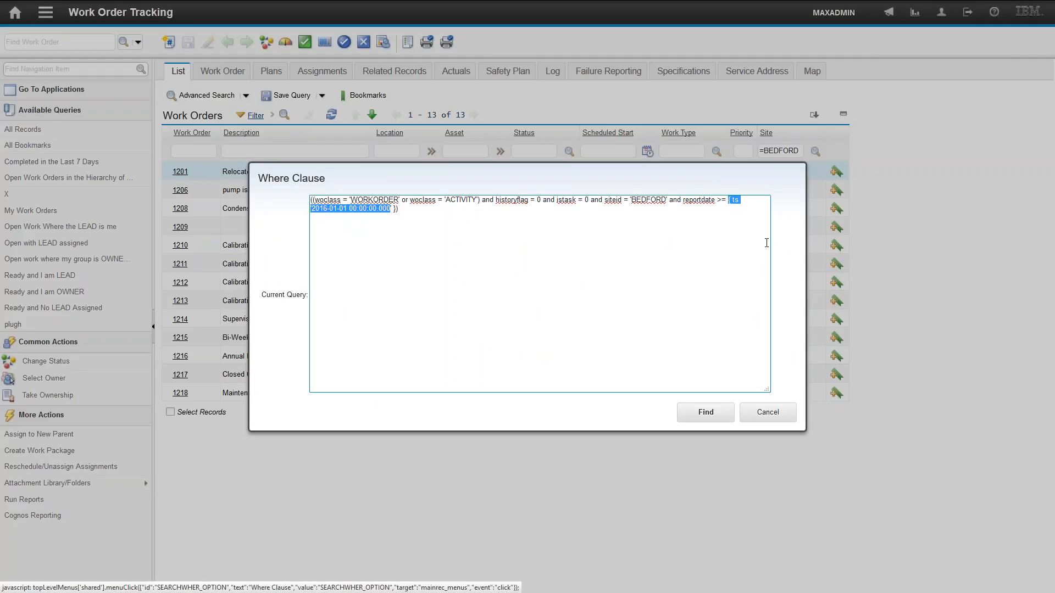
pyautogui.press('Delete')
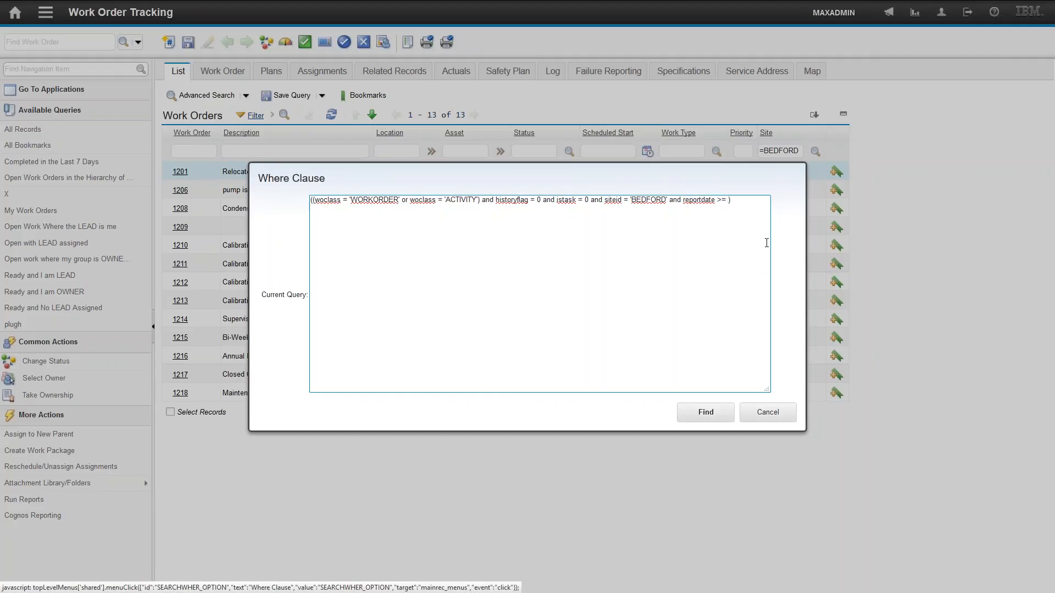
pyautogui.write('getdate()-7')
pyautogui.click(768, 414)
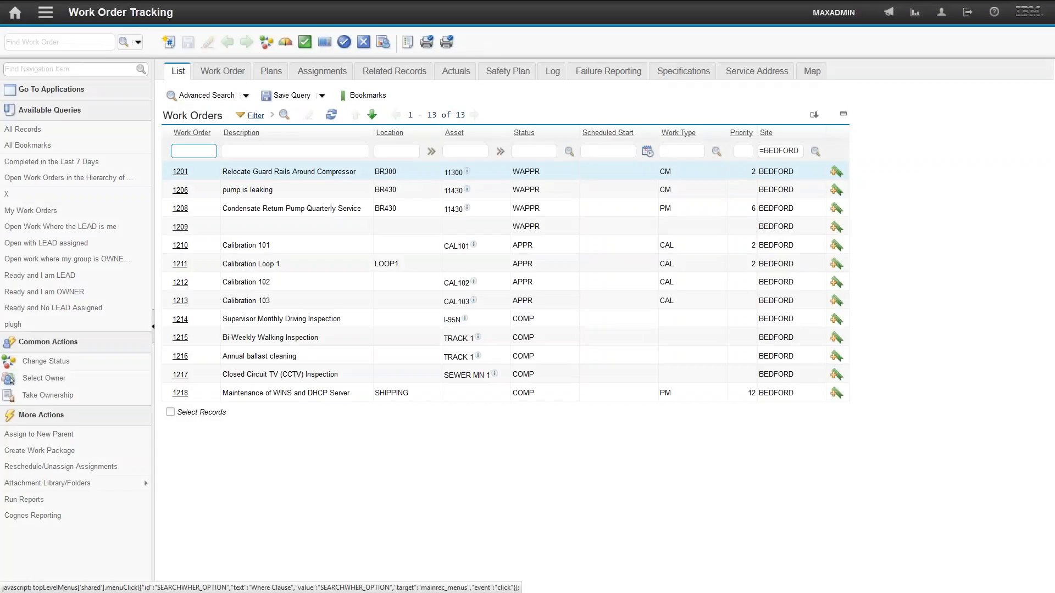
# - Open a new browser tab and go to projetech.com/webinars
pyautogui.moveTo(327, 11)
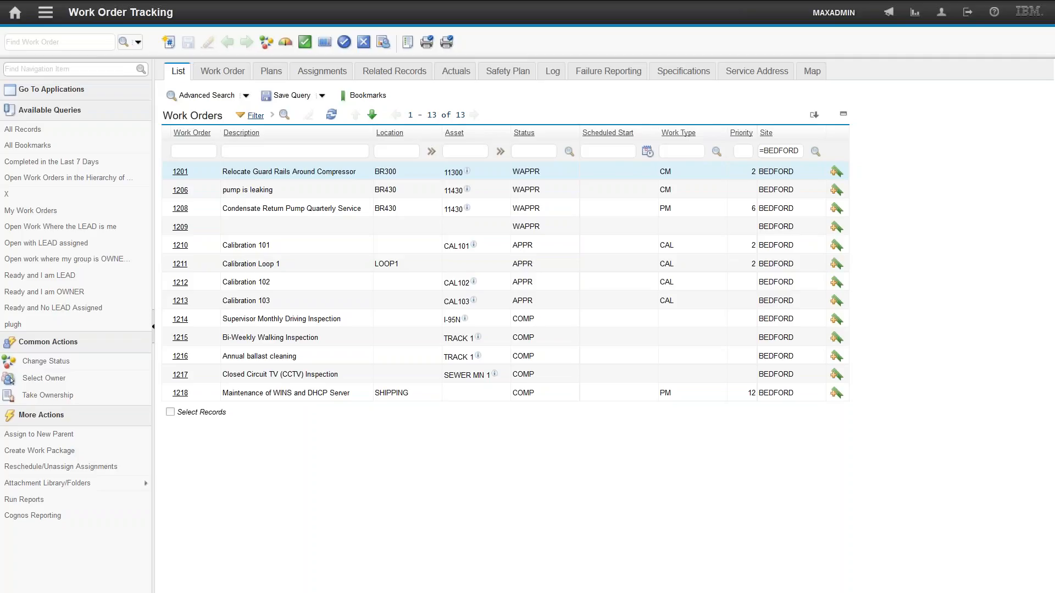
pyautogui.moveTo(459, 2)
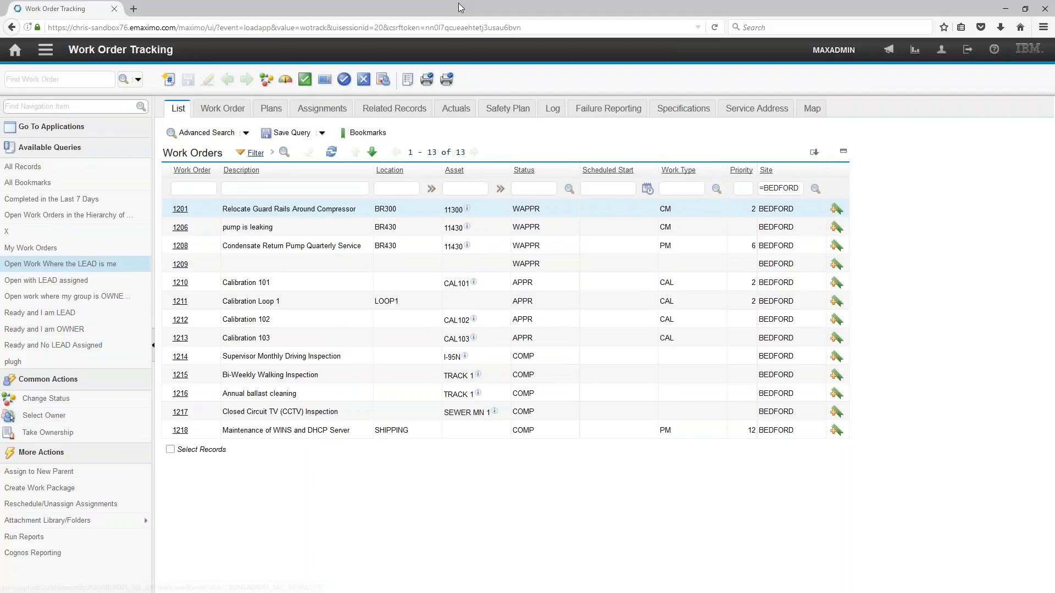
pyautogui.click(133, 8)
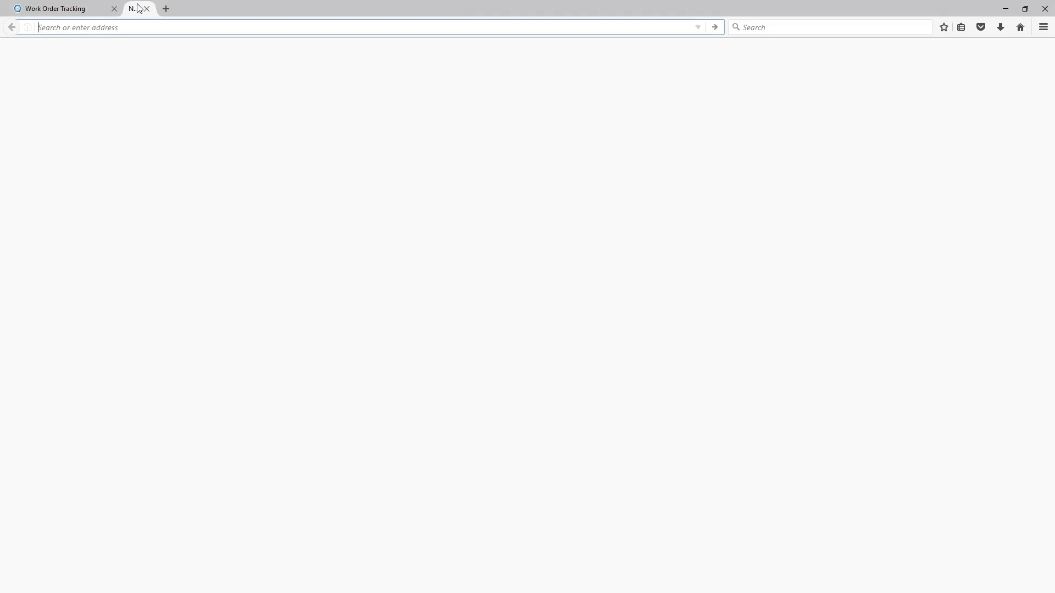
pyautogui.write('p')
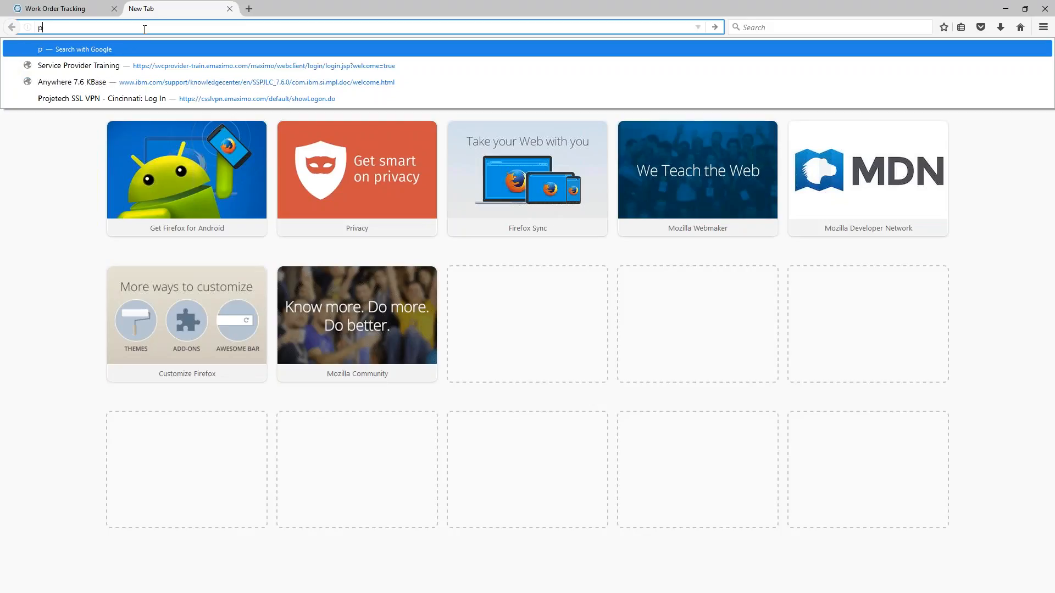
pyautogui.write('rojetech.com/webi')
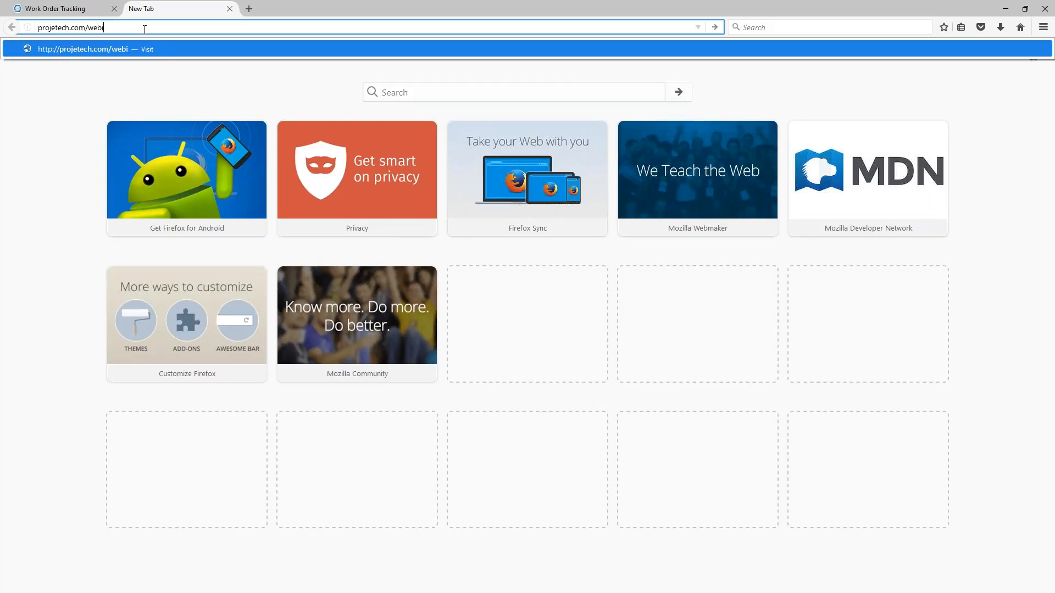
pyautogui.write('nars')
pyautogui.press('Return')
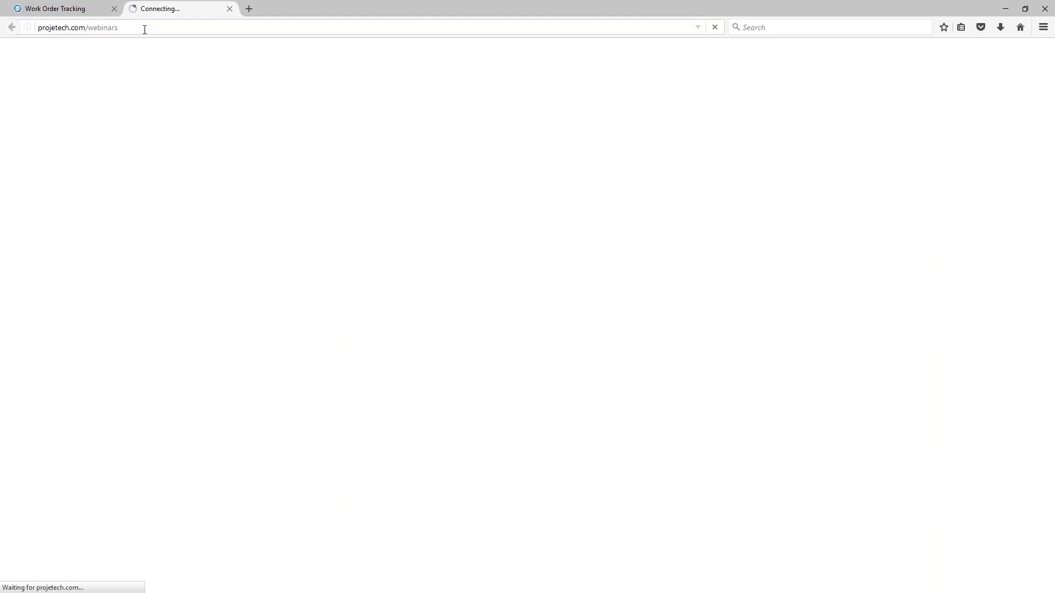